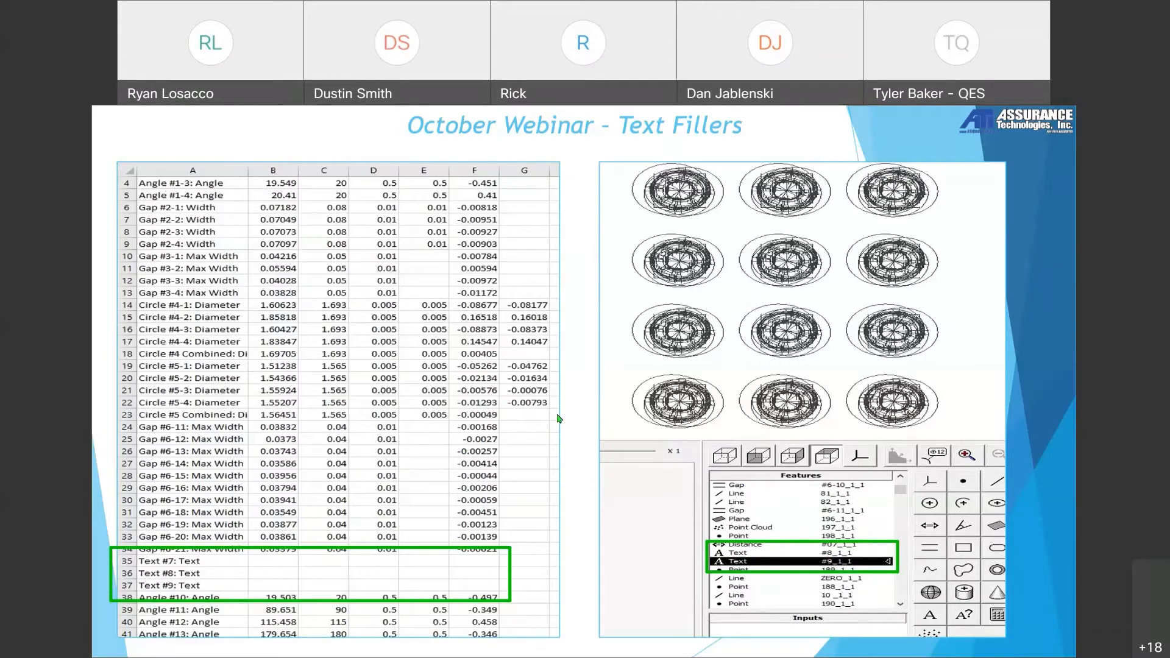
Switch to InSpec, show the part model in top view, and drive the camera to the connector pins
{"action": "key", "text": "alt+Tab"}
{"action": "key", "text": "alt+Tab"}
{"action": "key", "text": "alt+Tab"}
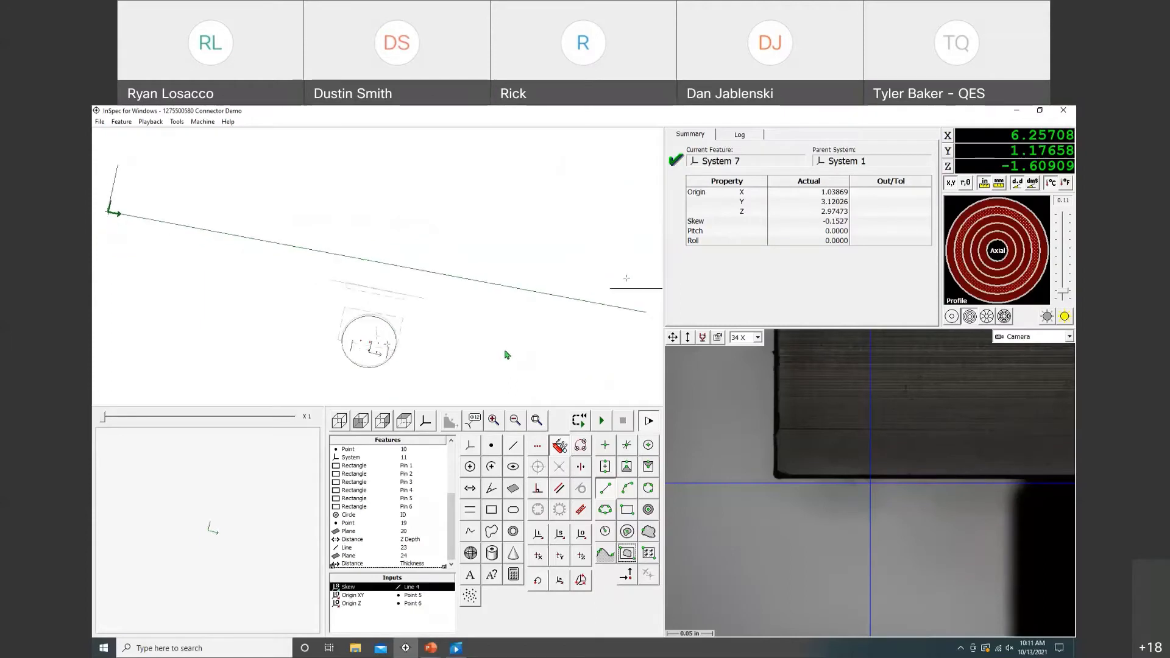
{"action": "left_click", "coordinate": [673, 337]}
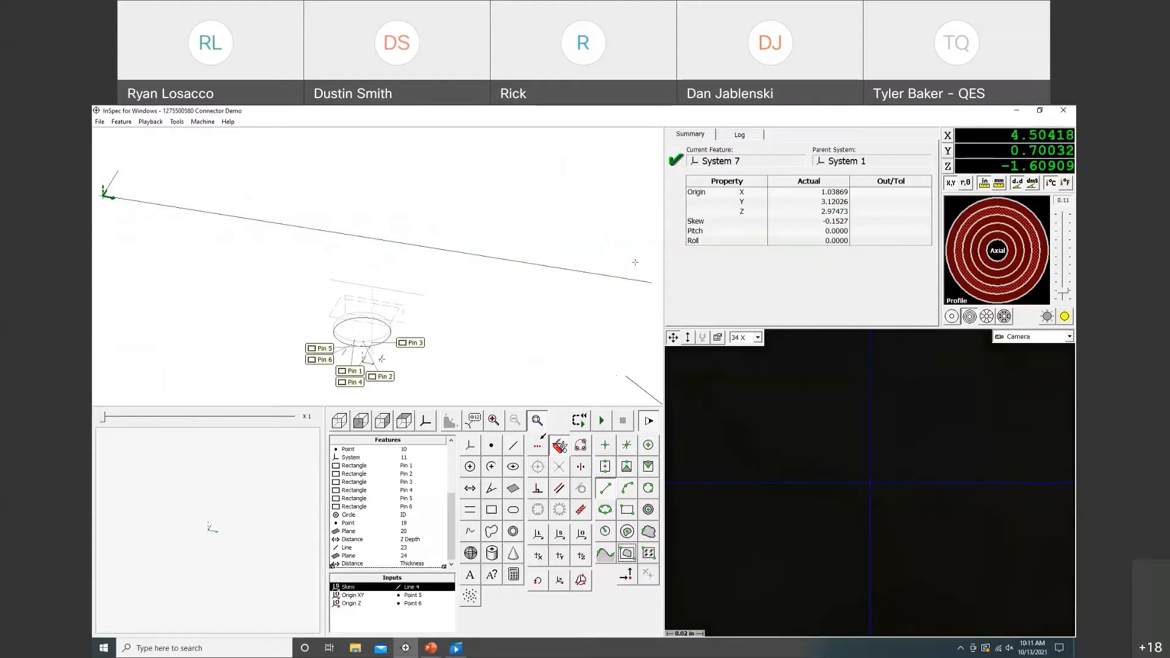
{"action": "left_click", "coordinate": [403, 421]}
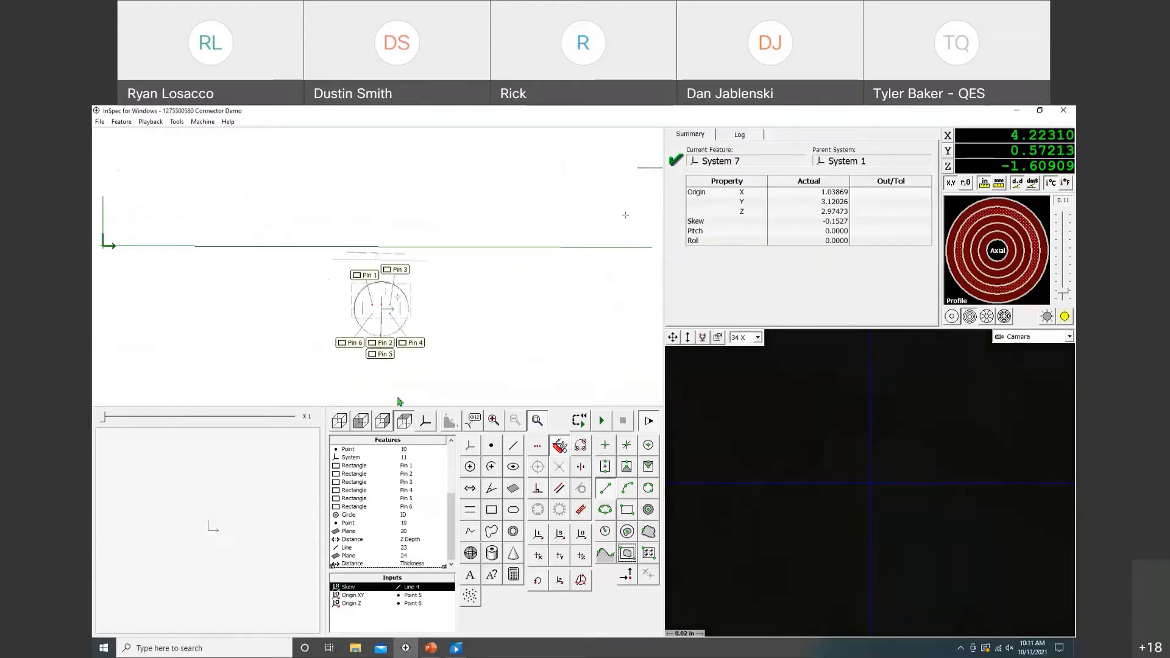
{"action": "right_click", "coordinate": [388, 335]}
{"action": "left_click", "coordinate": [390, 331]}
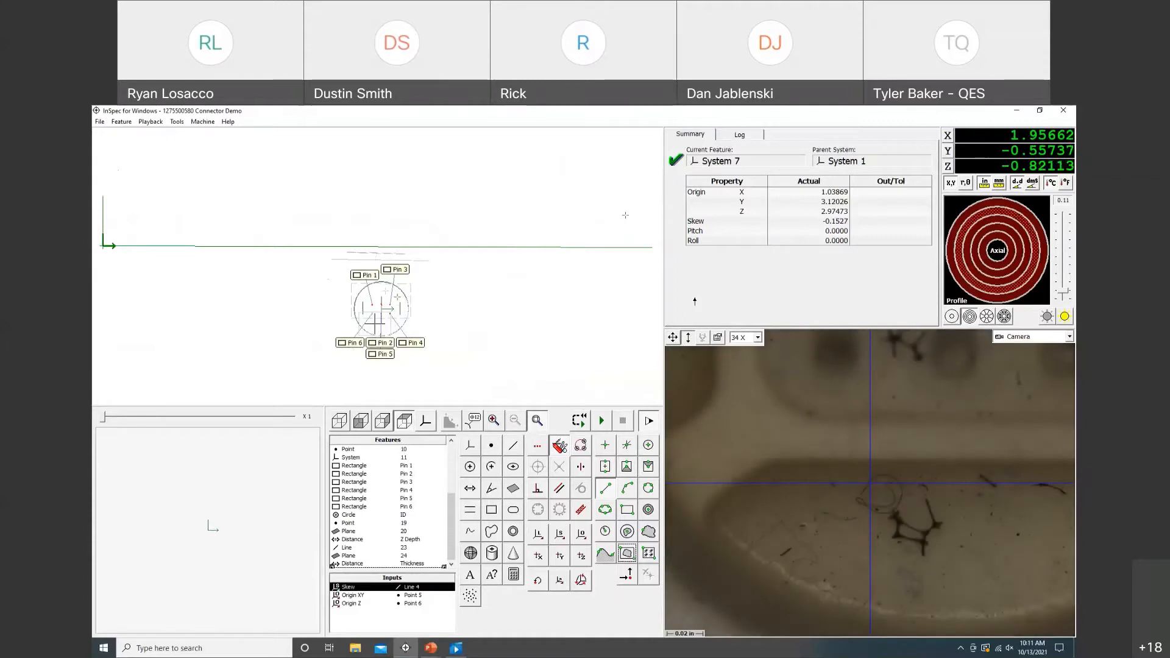
Review the measured results of the rectangle features Pin 1 through Pin 3
{"action": "left_click", "coordinate": [420, 466]}
{"action": "left_click", "coordinate": [421, 473]}
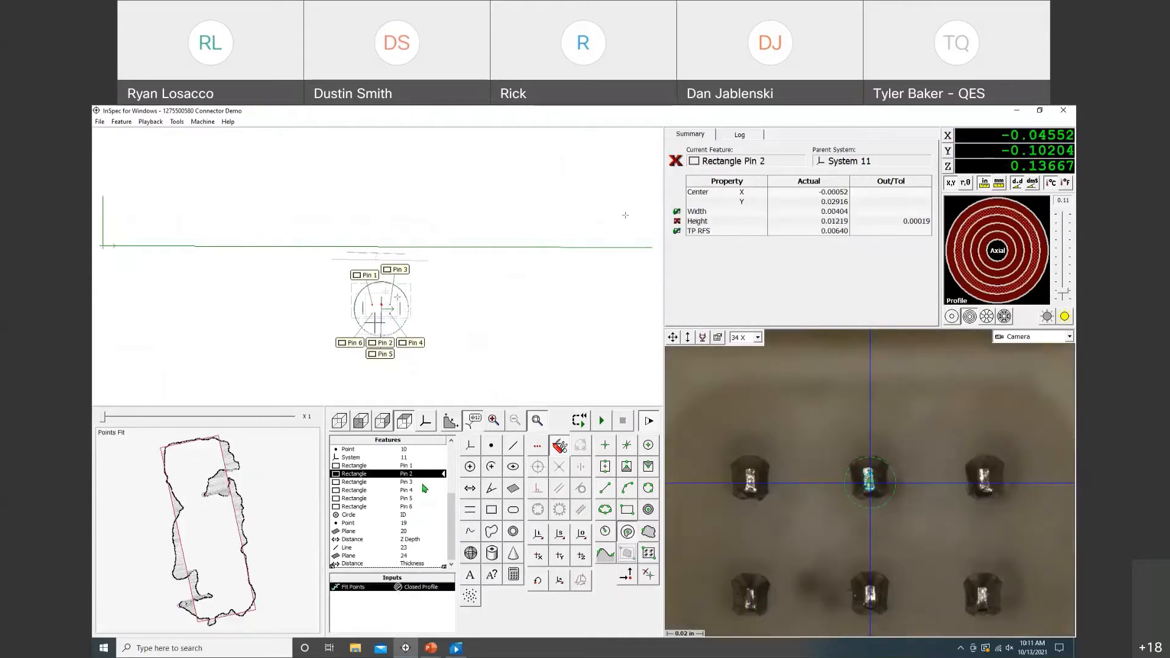
{"action": "left_click", "coordinate": [425, 482]}
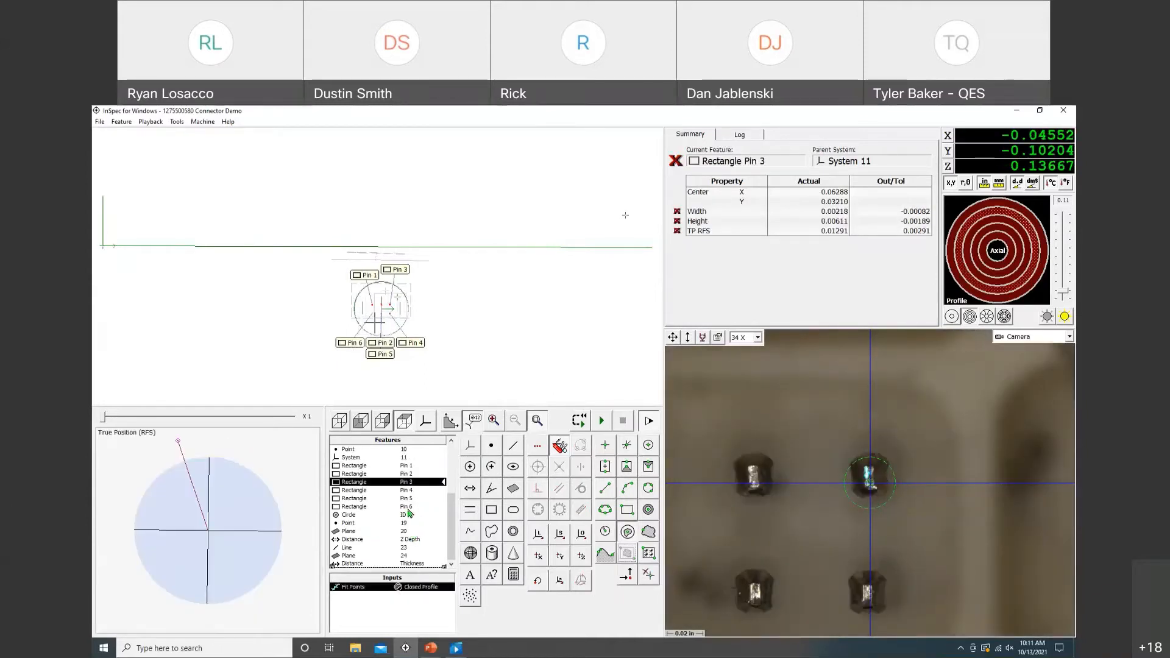
Insert an empty text feature directly after the ID circle in the feature list
{"action": "left_click", "coordinate": [404, 516]}
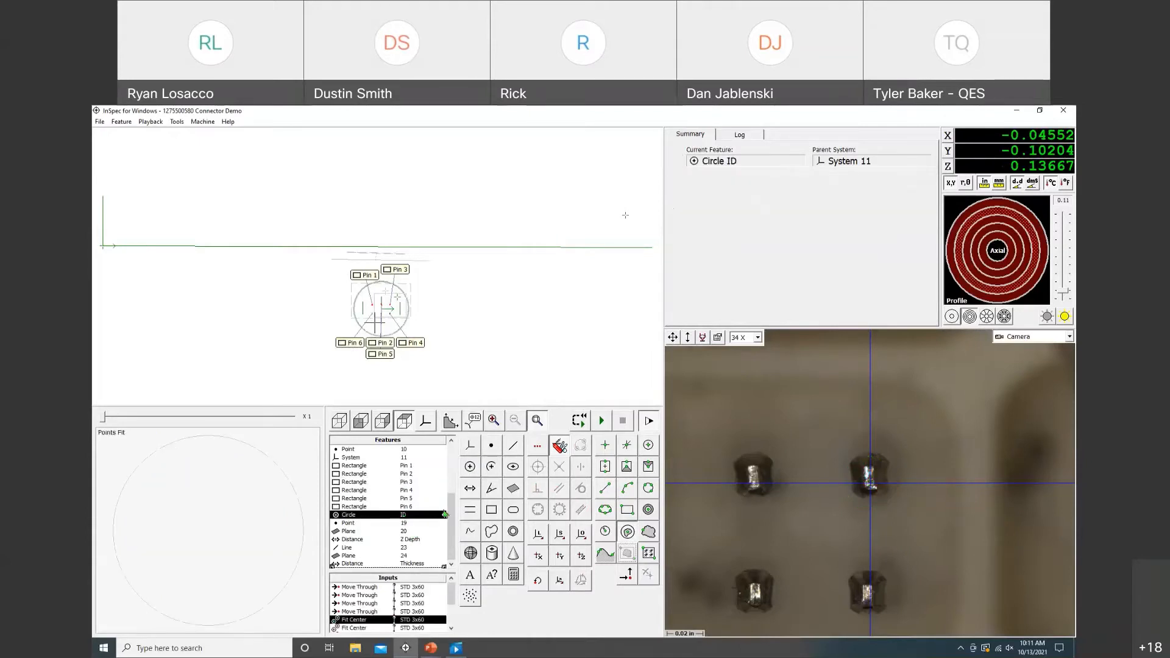
{"action": "right_click", "coordinate": [410, 528]}
{"action": "left_click", "coordinate": [440, 507]}
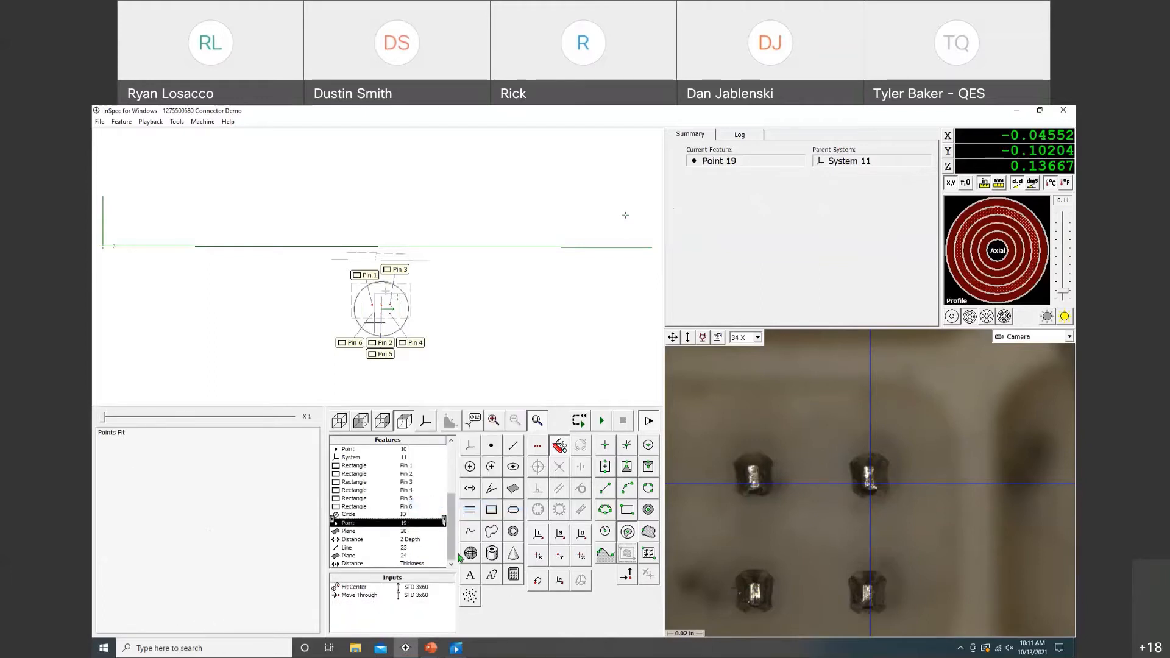
{"action": "left_click", "coordinate": [472, 578]}
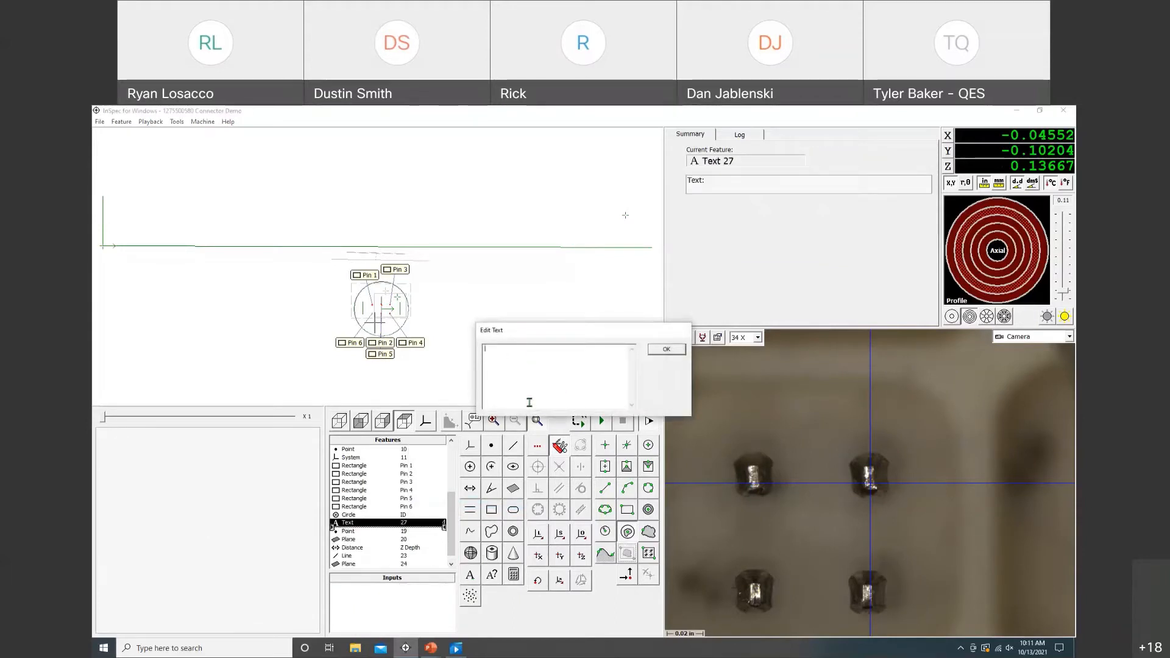
{"action": "left_click", "coordinate": [666, 349]}
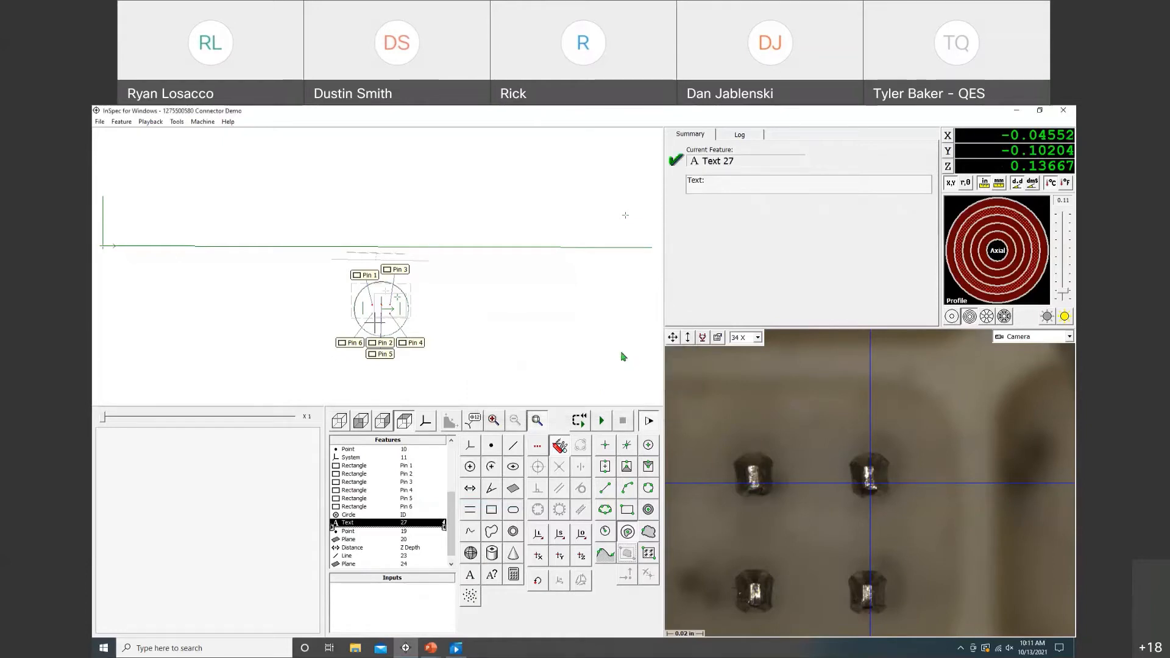
Rename the new text feature as #10
{"action": "right_click", "coordinate": [374, 527]}
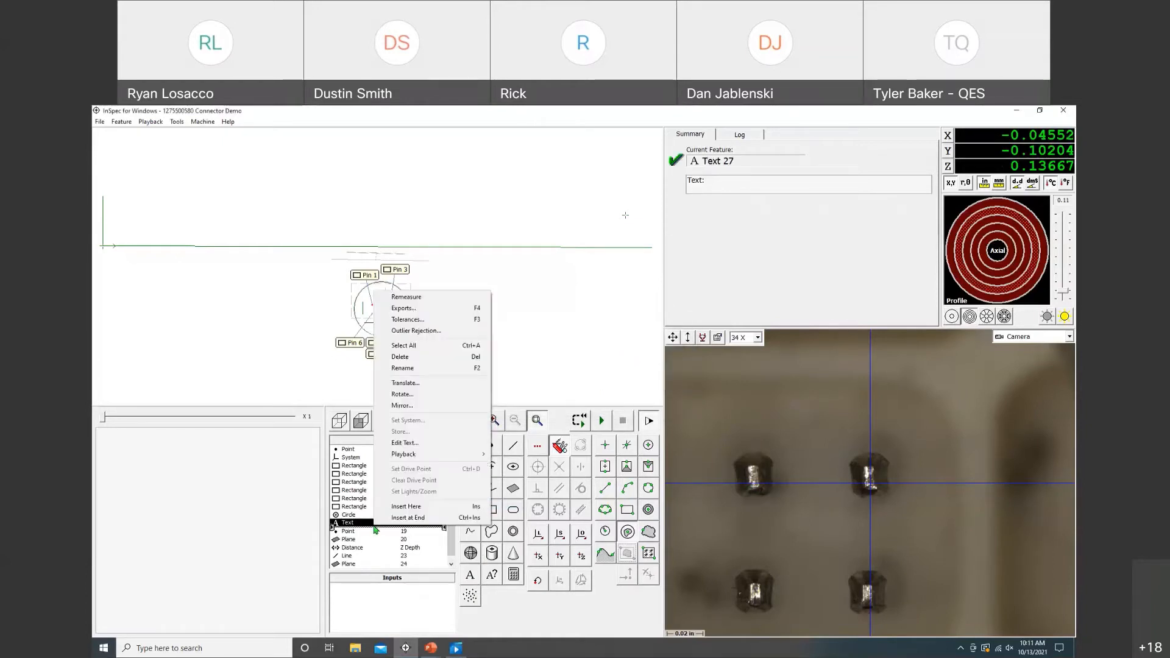
{"action": "left_click", "coordinate": [436, 368]}
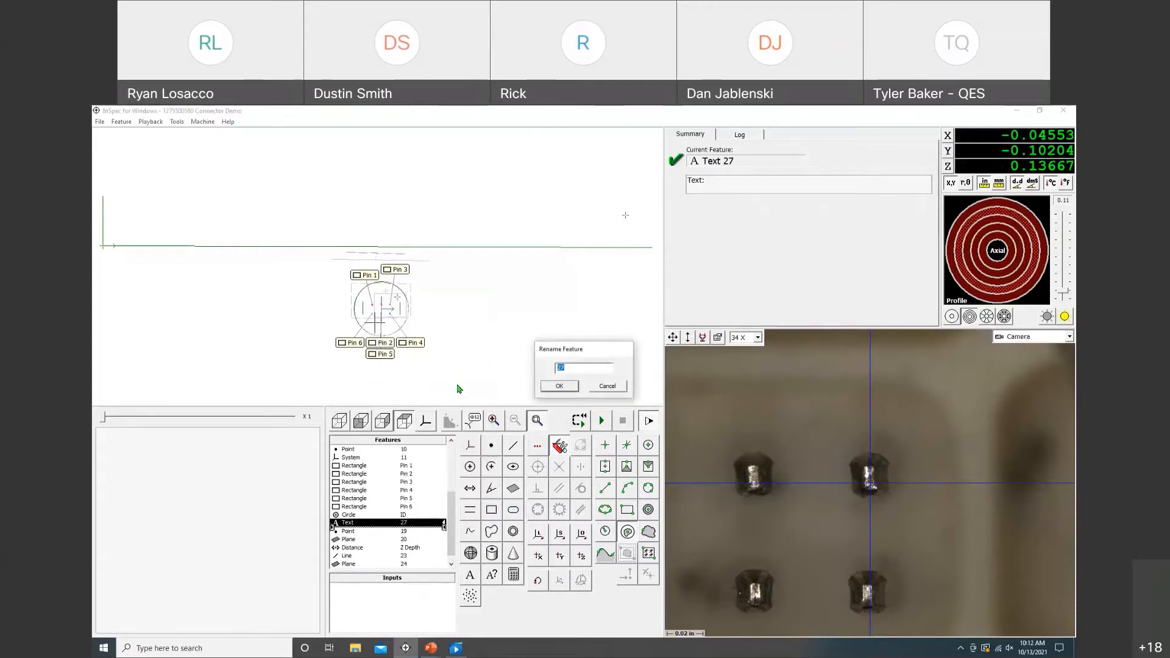
{"action": "type", "text": "#0"}
{"action": "key", "text": "BackSpace"}
{"action": "left_click", "coordinate": [558, 386]}
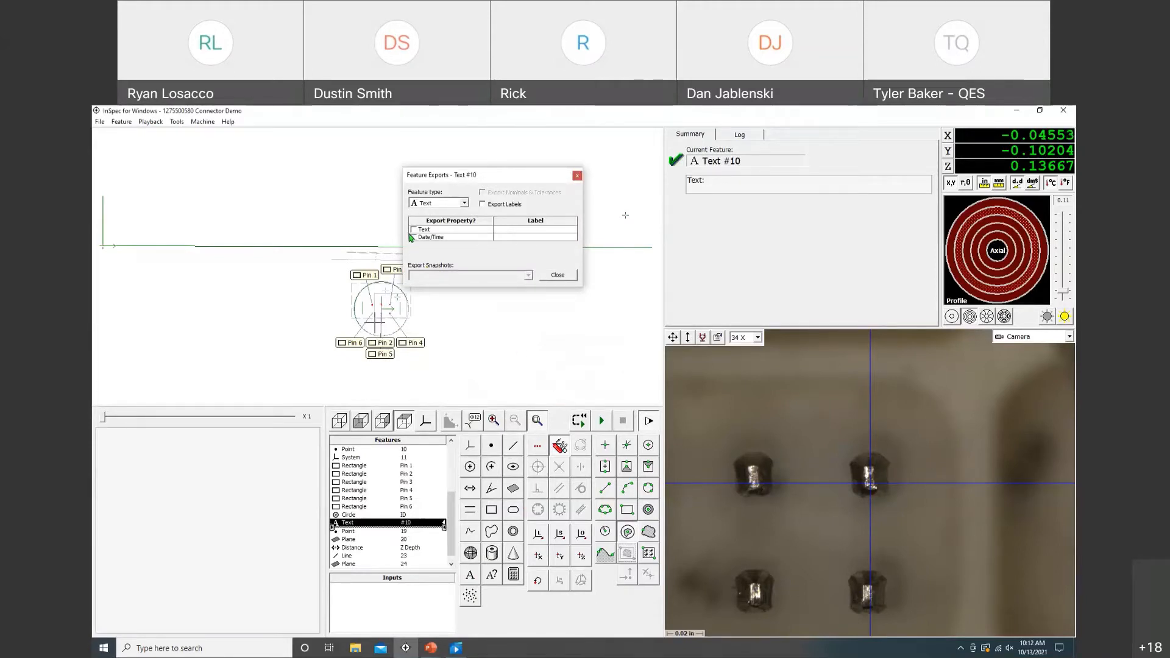
Enable export of the Text property with labels for text feature #10
{"action": "left_click", "coordinate": [413, 230]}
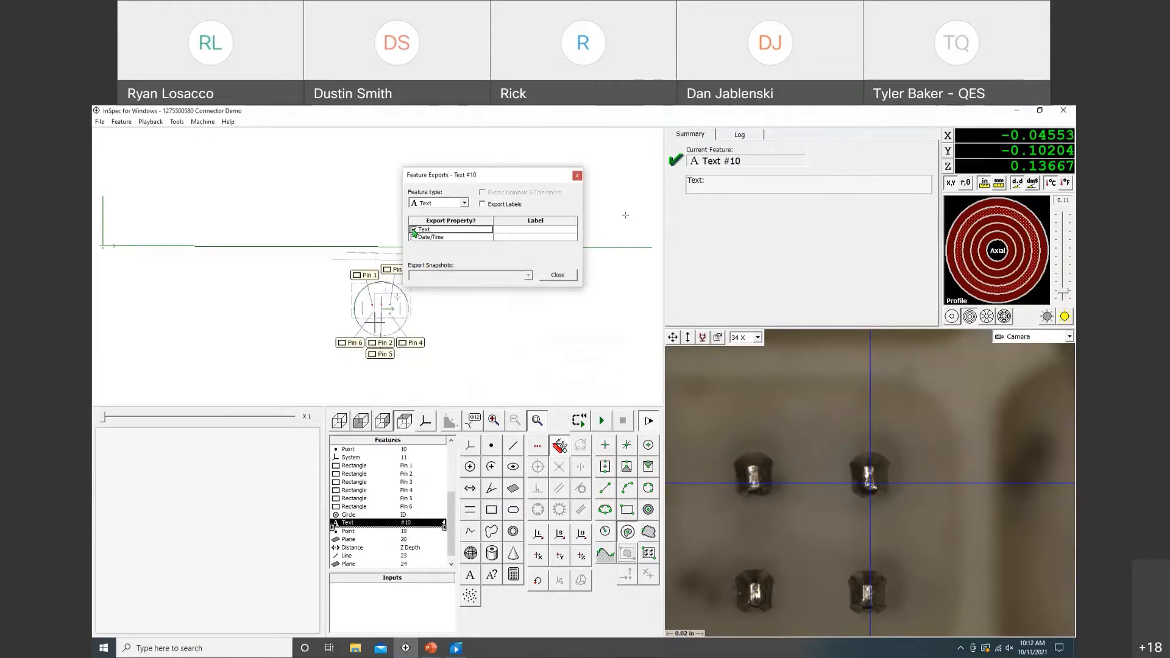
{"action": "left_click", "coordinate": [483, 205]}
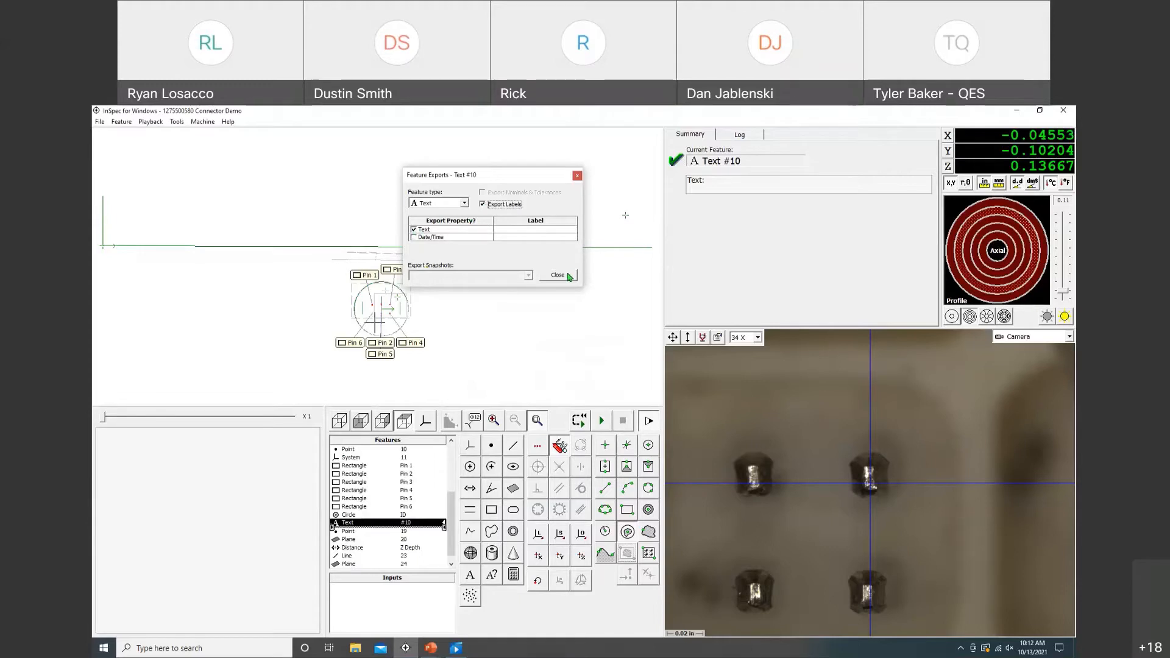
{"action": "left_click", "coordinate": [557, 275]}
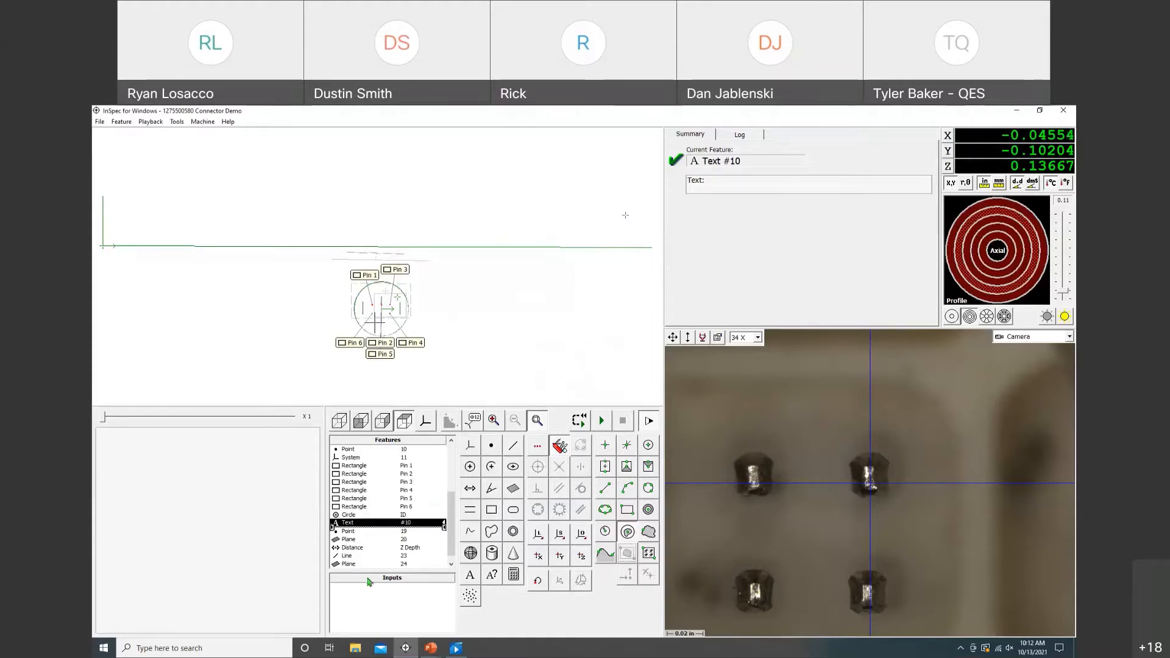
Return from the Proper Skewing slide to InSpec and start a new untitled inspection program
{"action": "key", "text": "alt+Tab"}
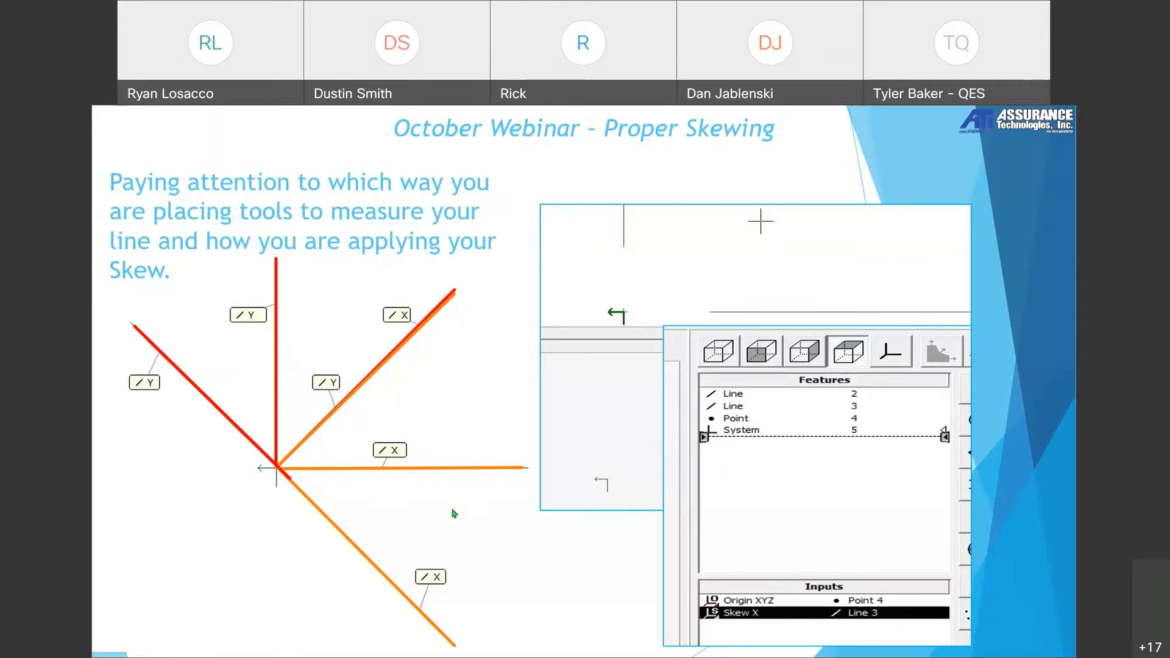
{"action": "key", "text": "alt+Tab"}
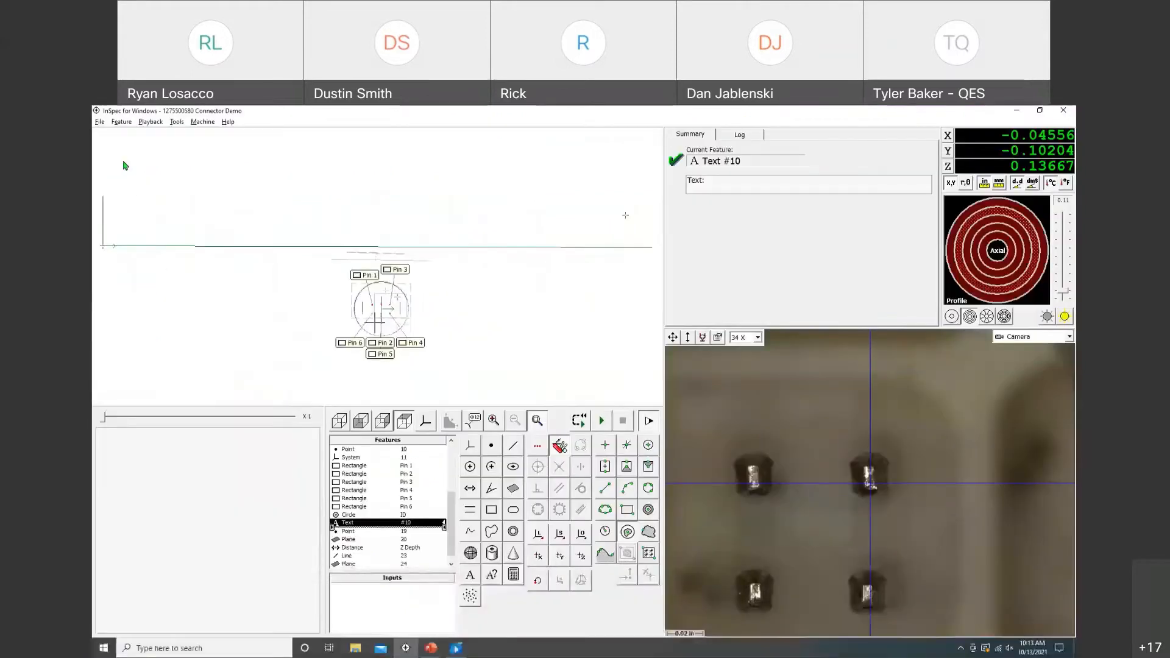
{"action": "left_click", "coordinate": [100, 122]}
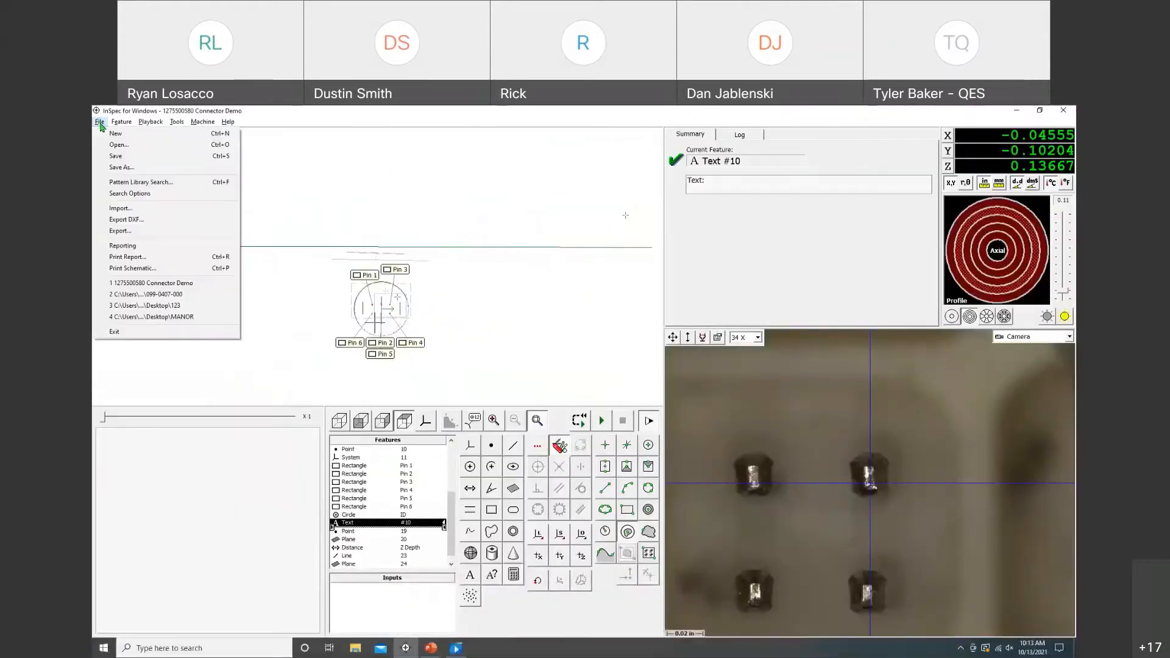
{"action": "left_click", "coordinate": [115, 133]}
{"action": "left_click", "coordinate": [589, 398]}
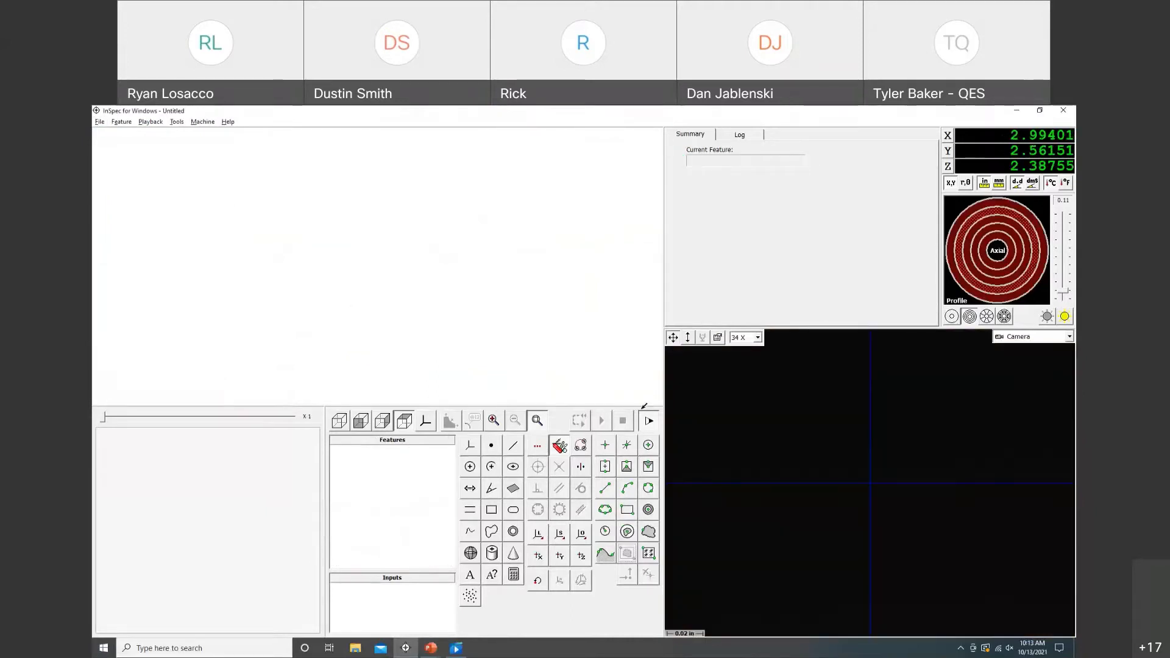
Light the part automatically in profile, focus on it, and frame its corner at 17X magnification
{"action": "left_click", "coordinate": [1062, 315]}
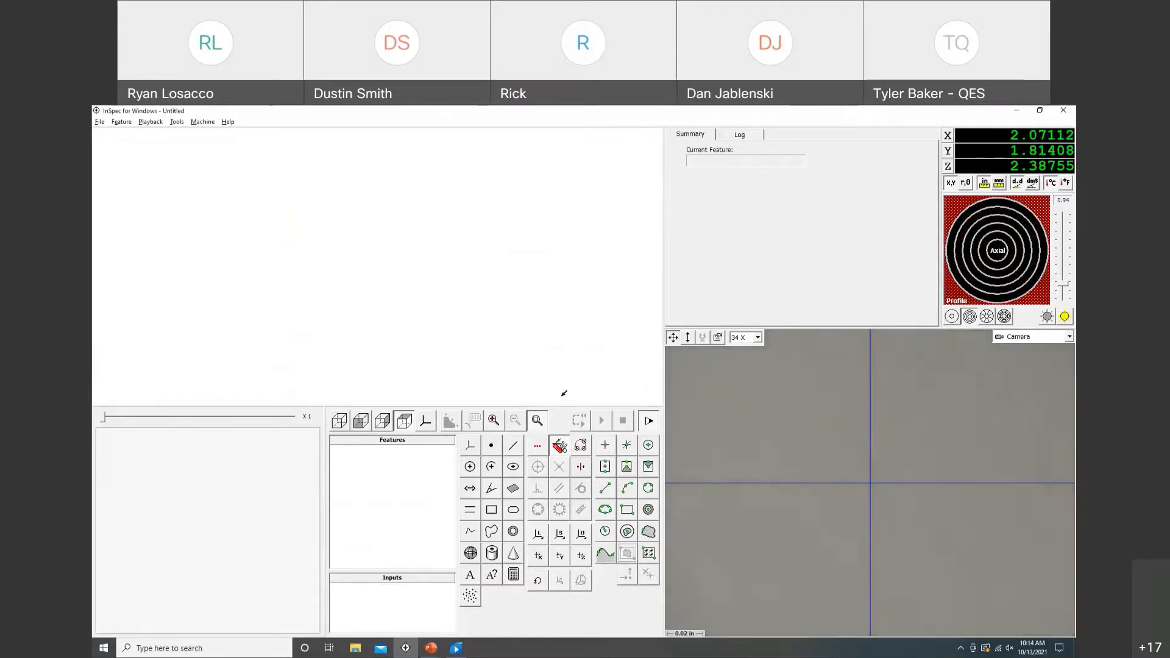
{"action": "left_click", "coordinate": [688, 337]}
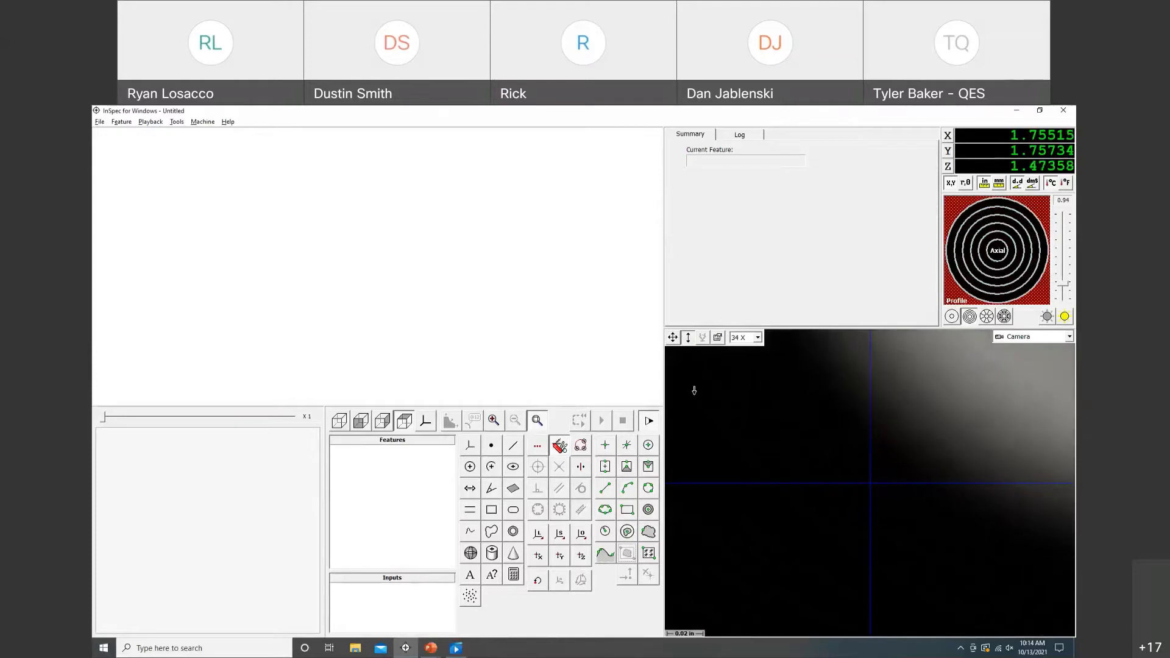
{"action": "left_click", "coordinate": [694, 390]}
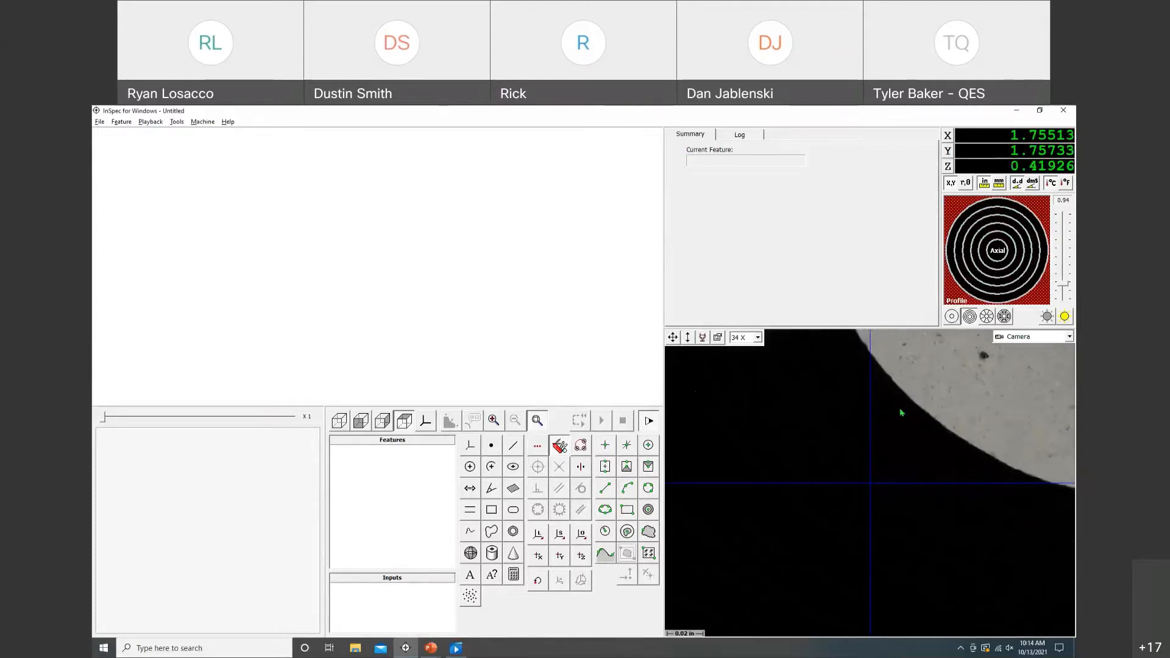
{"action": "left_click", "coordinate": [919, 411]}
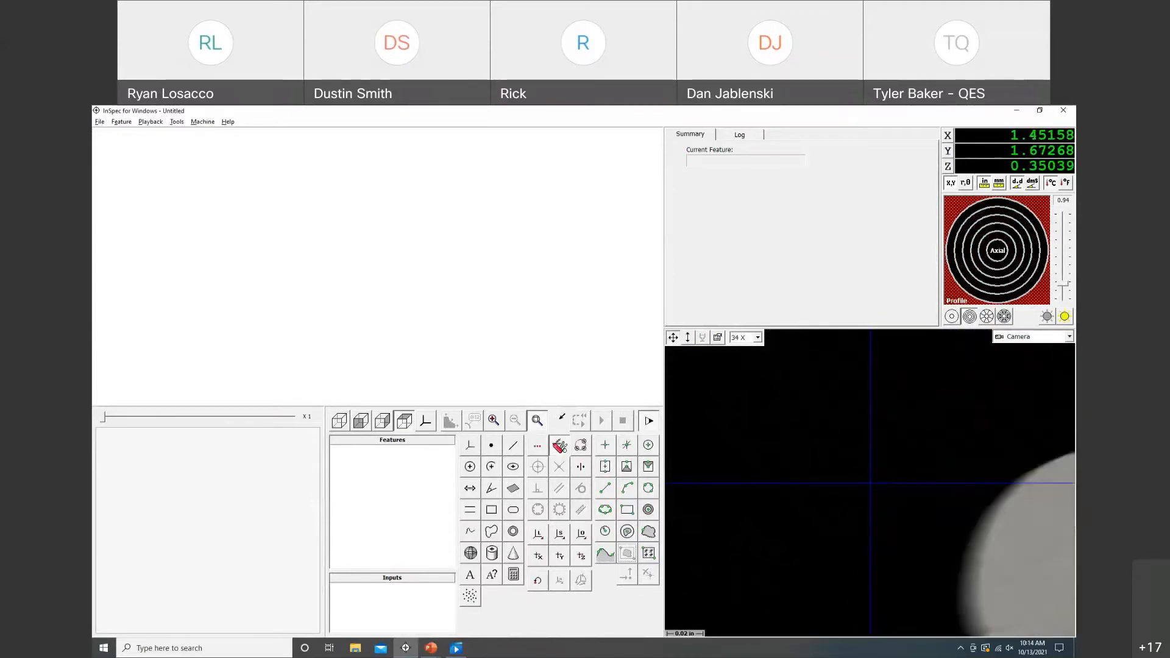
{"action": "left_click", "coordinate": [740, 338]}
{"action": "left_click", "coordinate": [740, 341]}
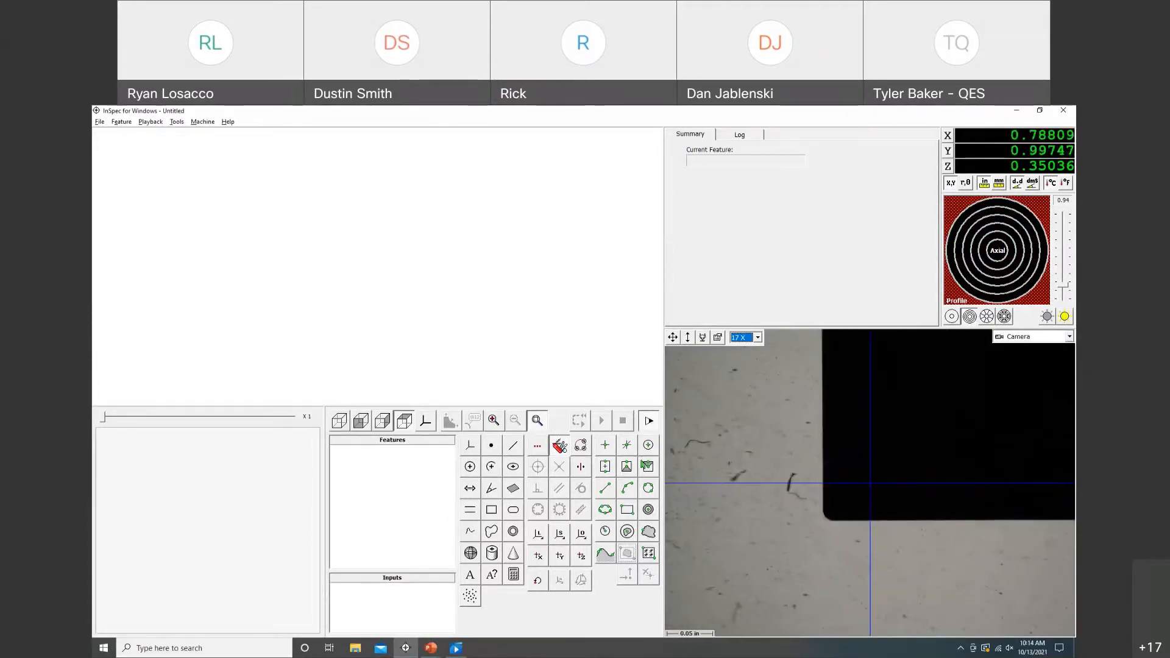
Measure one line down the part's left edge and a second line rightward along its bottom edge
{"action": "left_click", "coordinate": [515, 448]}
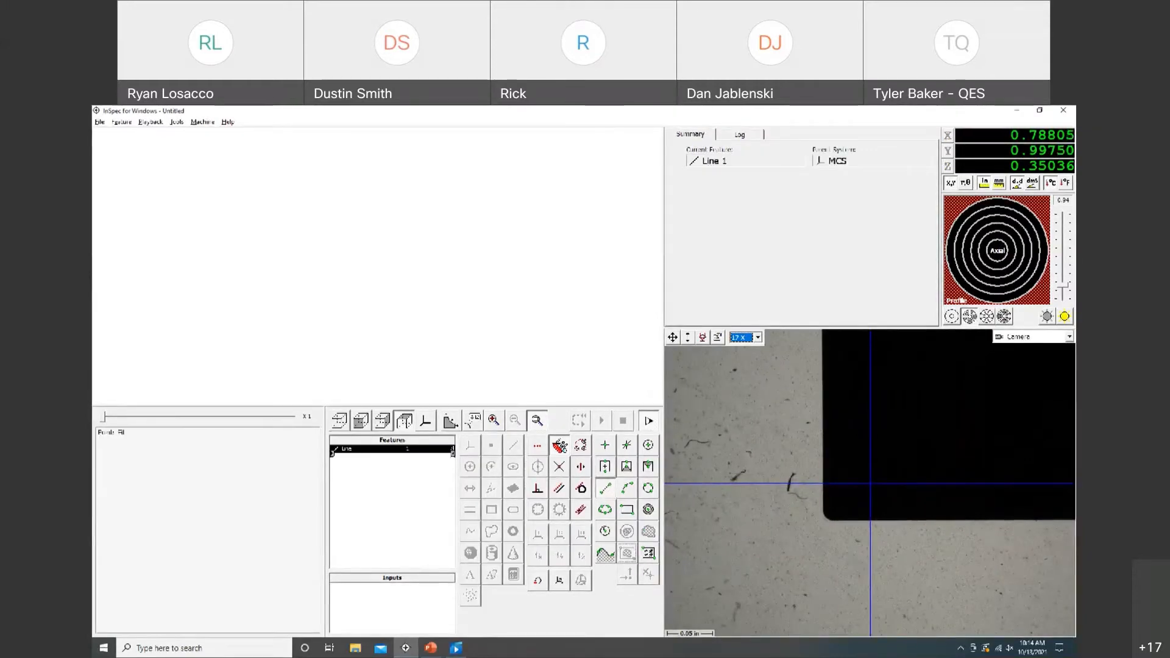
{"action": "left_click", "coordinate": [823, 344]}
{"action": "double_click", "coordinate": [823, 483]}
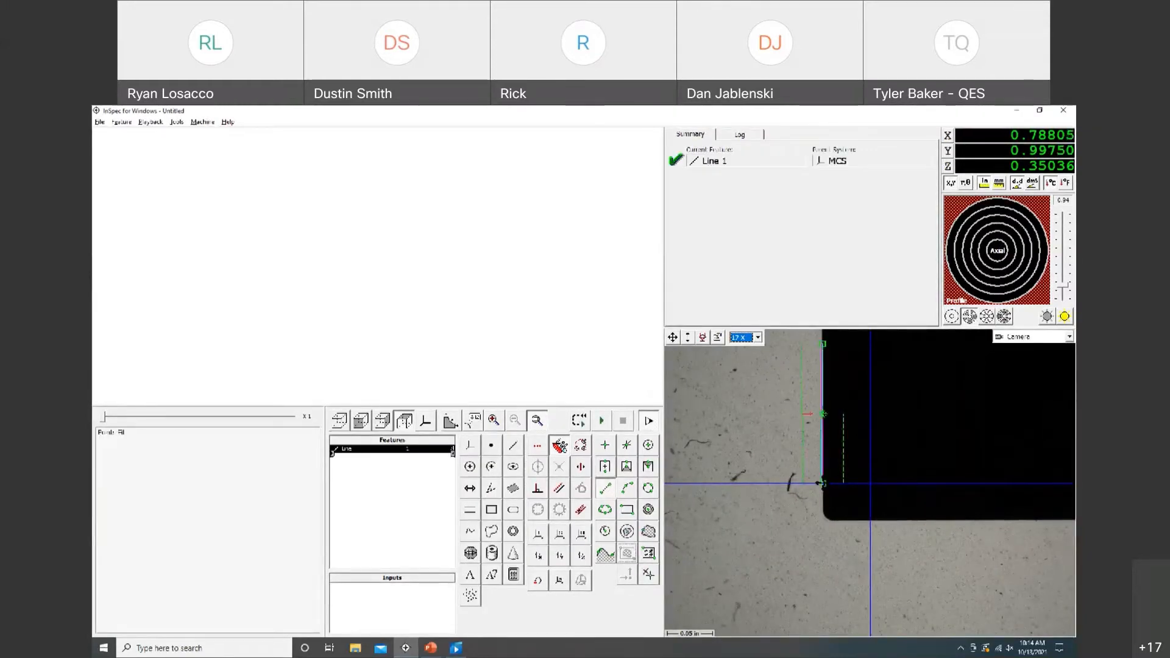
{"action": "left_click", "coordinate": [857, 521]}
{"action": "double_click", "coordinate": [1049, 522]}
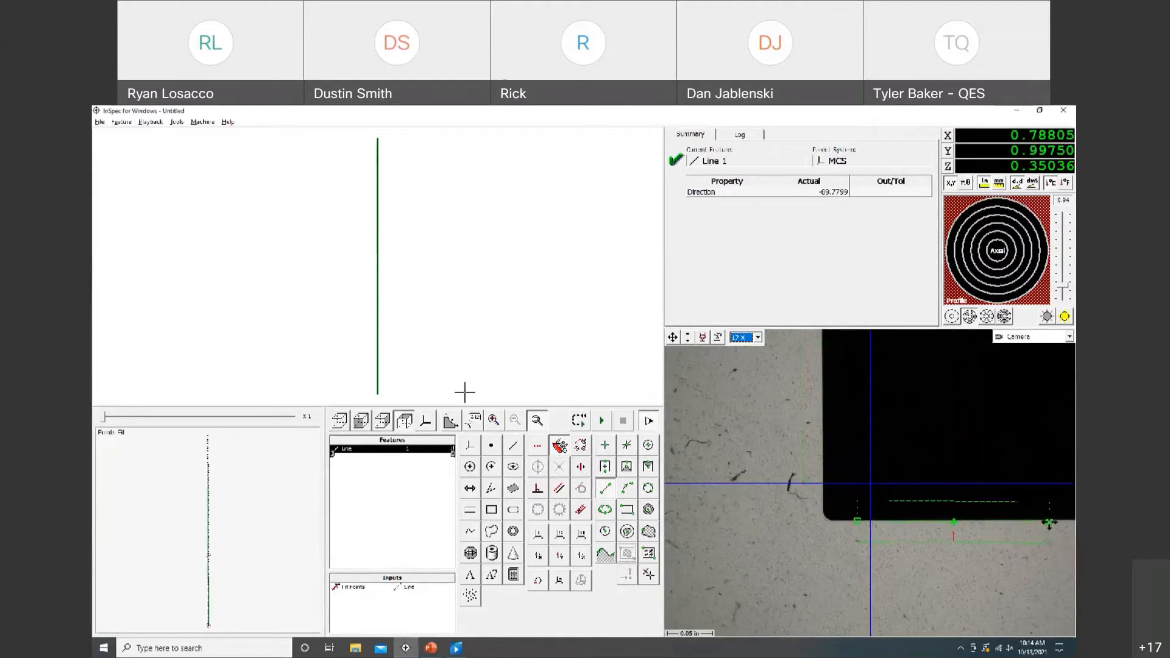
Construct a point at the intersection of Line 1 and Line 2
{"action": "left_click", "coordinate": [492, 448]}
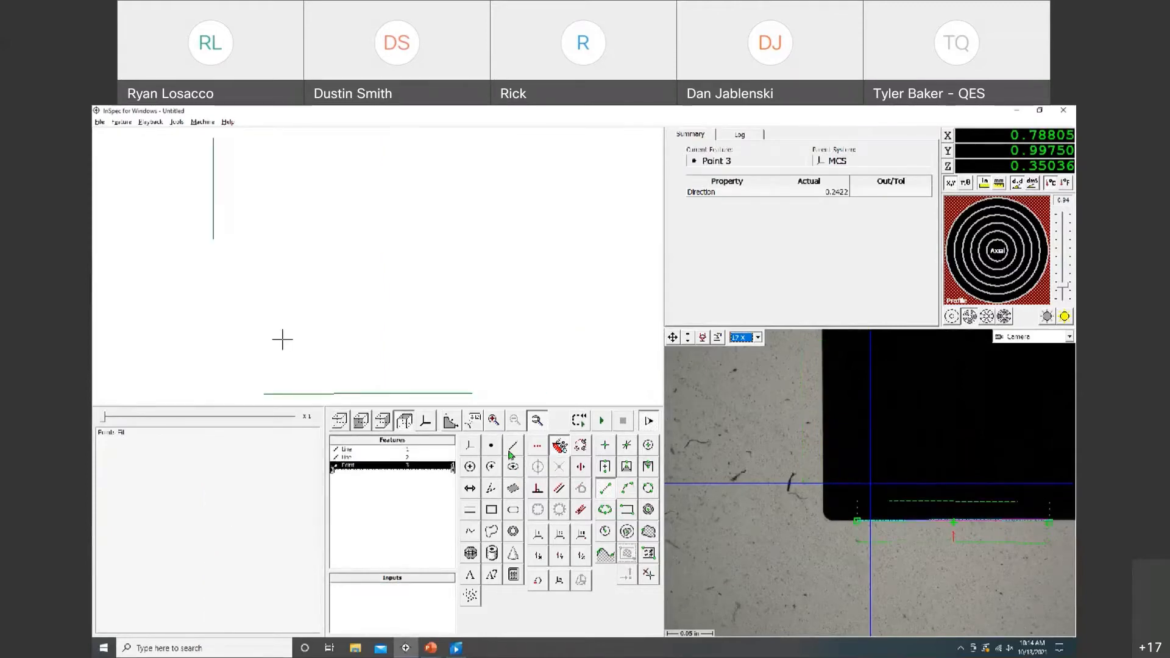
{"action": "left_click", "coordinate": [351, 450]}
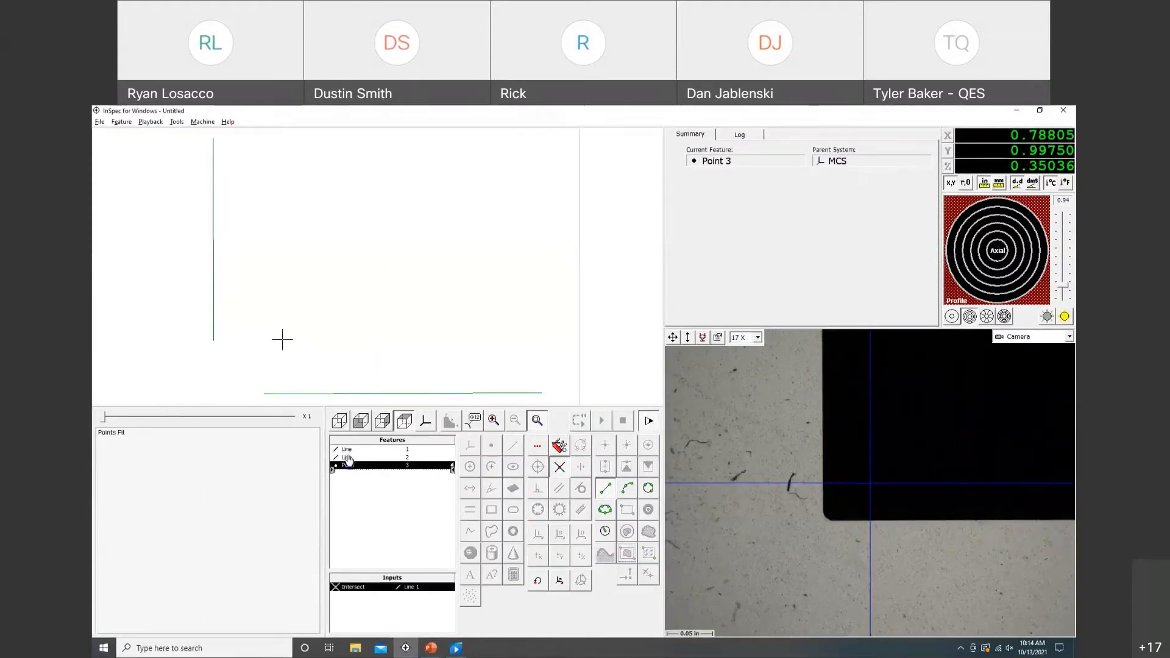
{"action": "left_click", "coordinate": [349, 458]}
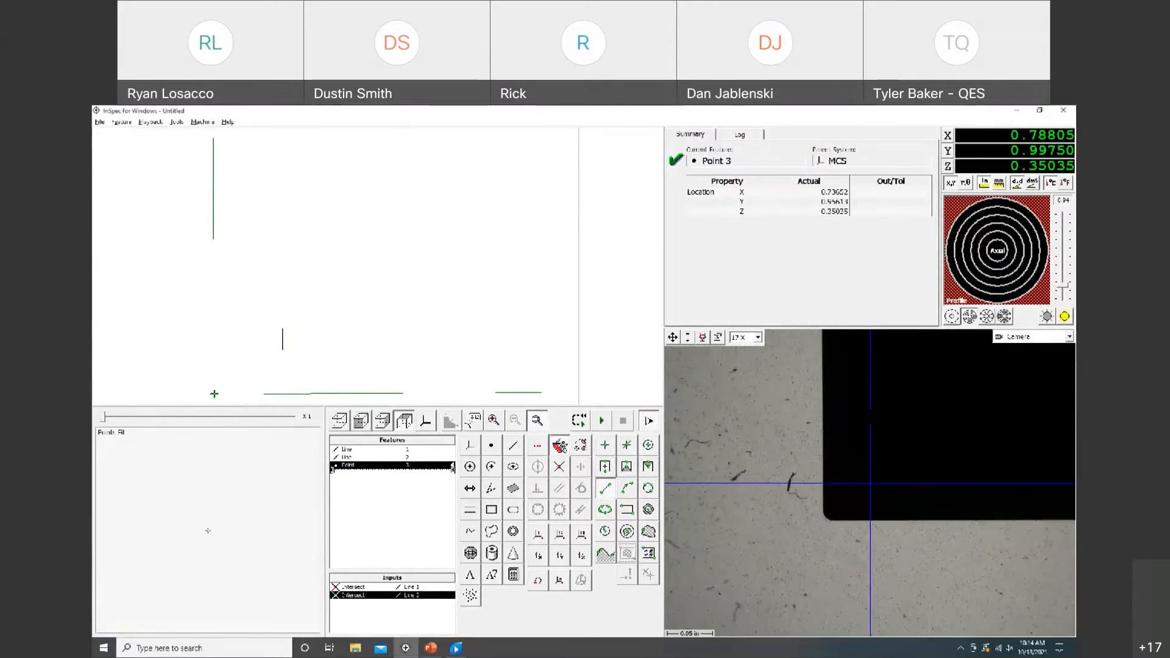
Light the part surface automatically with the ring light and measure a focus point on it near the corner
{"action": "left_click", "coordinate": [1065, 316]}
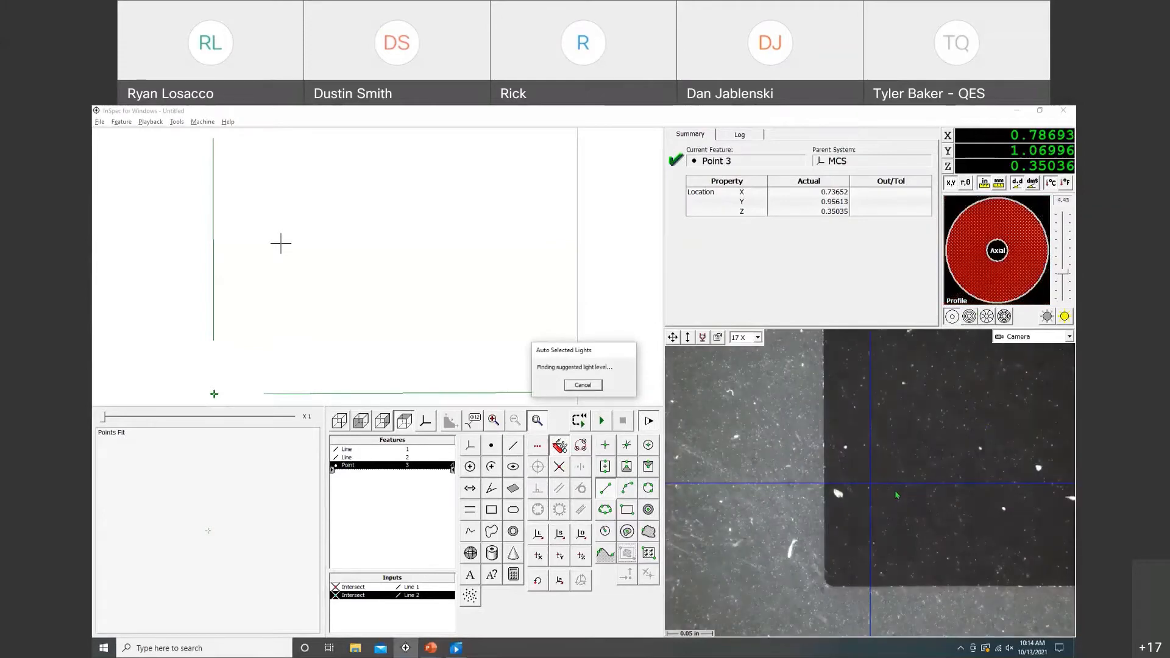
{"action": "left_click", "coordinate": [892, 488]}
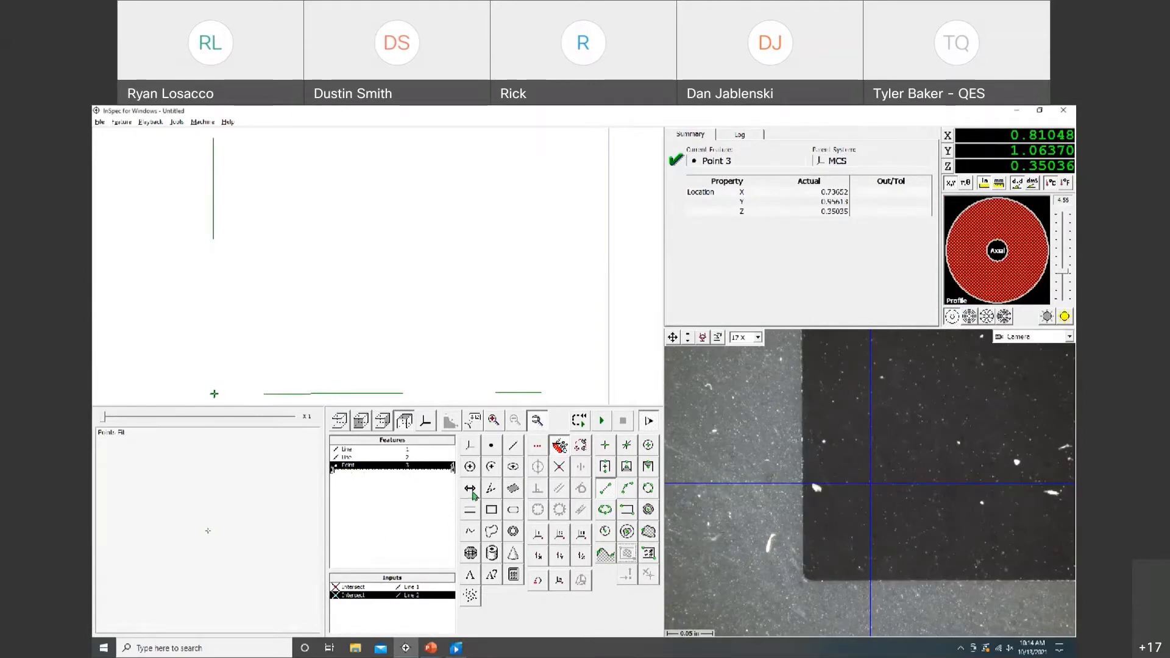
{"action": "left_click", "coordinate": [491, 446]}
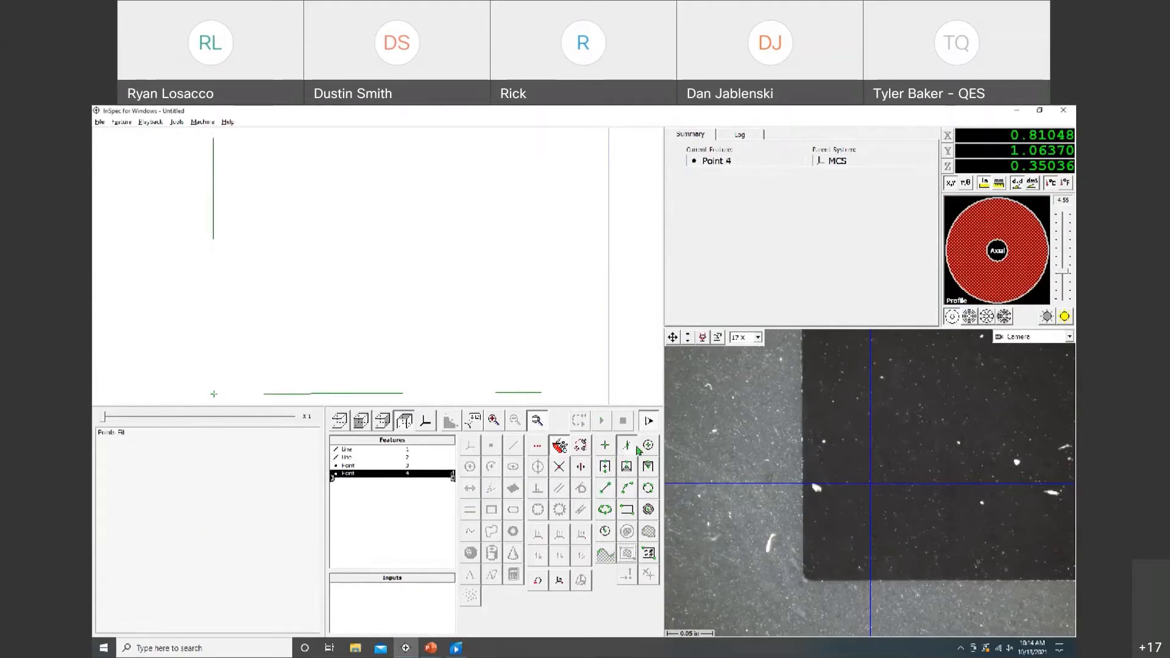
{"action": "left_click", "coordinate": [876, 475]}
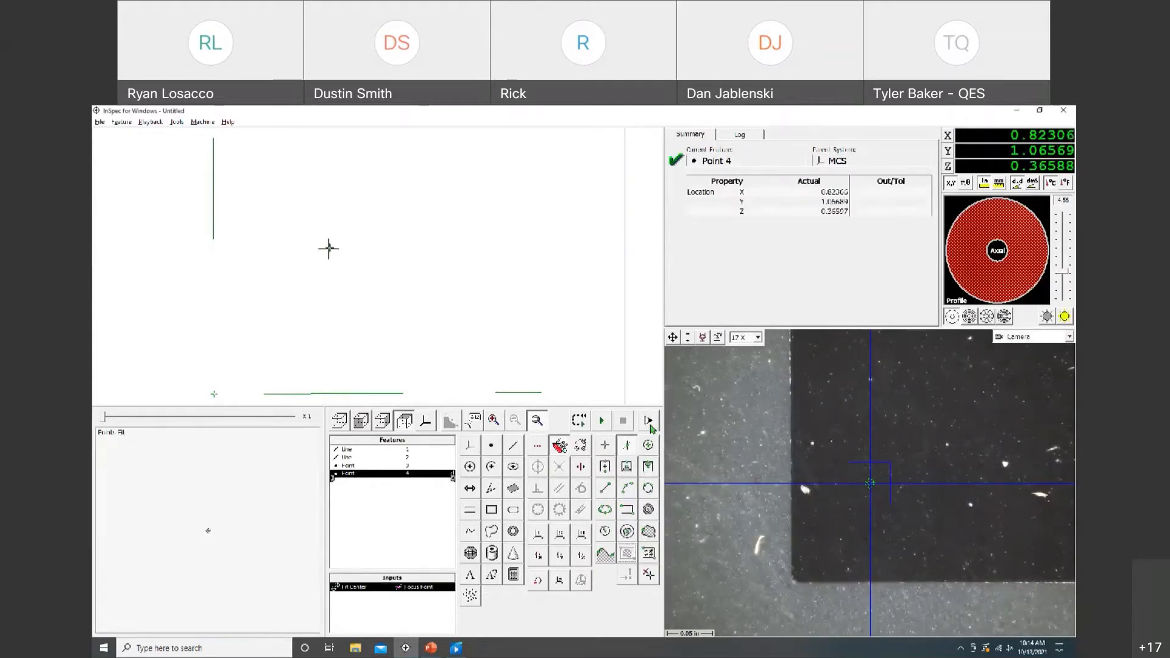
Create a coordinate system with its XY origin at Point 3 and its Z origin at Point 4
{"action": "left_click", "coordinate": [393, 394]}
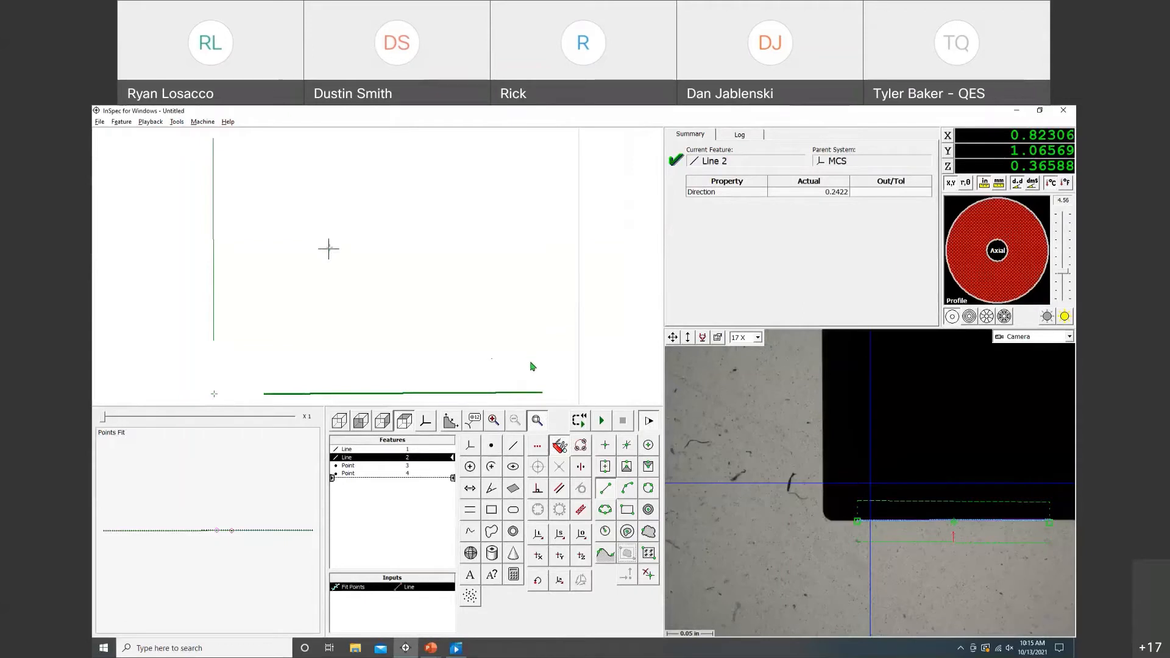
{"action": "left_click", "coordinate": [436, 473]}
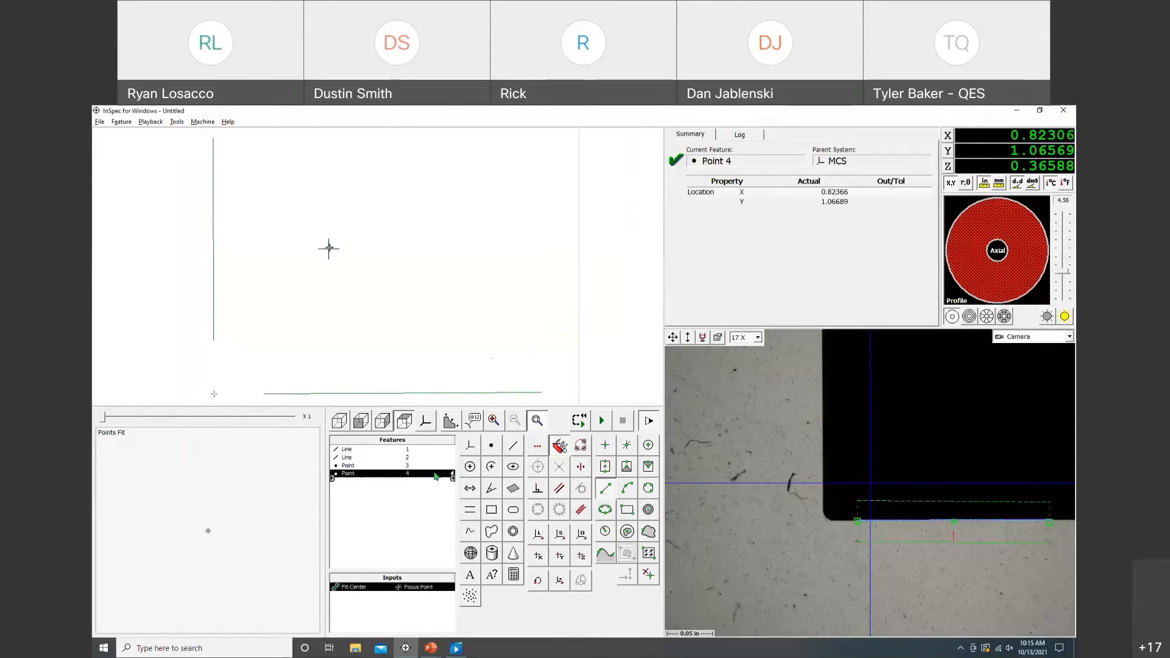
{"action": "left_click", "coordinate": [582, 535]}
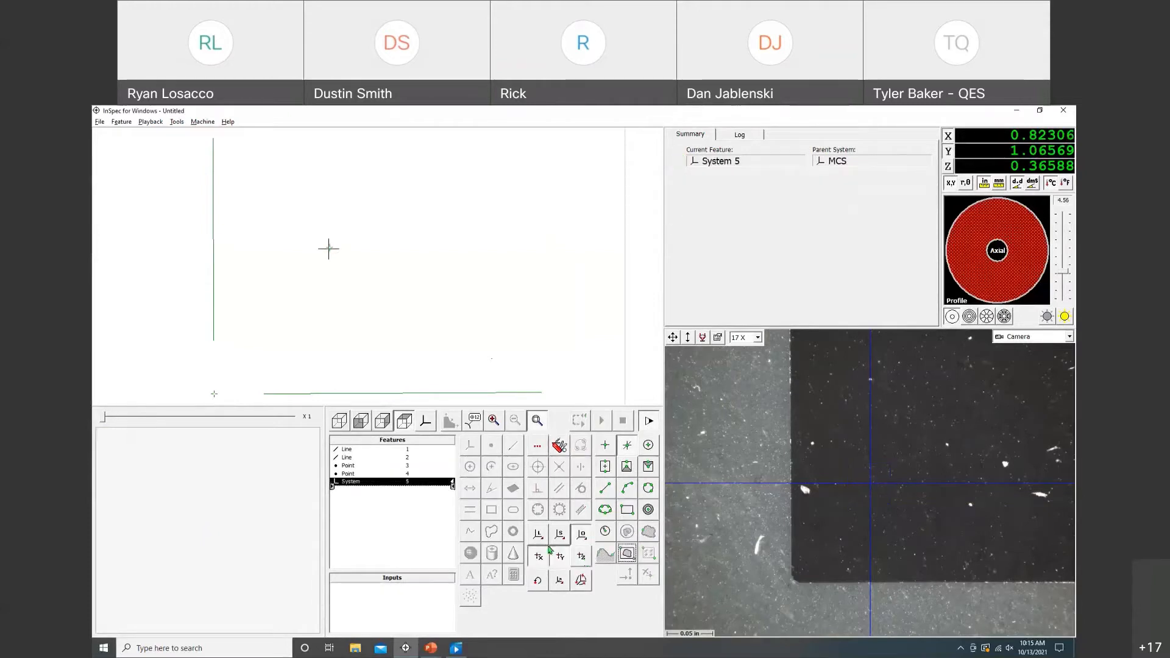
{"action": "left_click", "coordinate": [215, 396]}
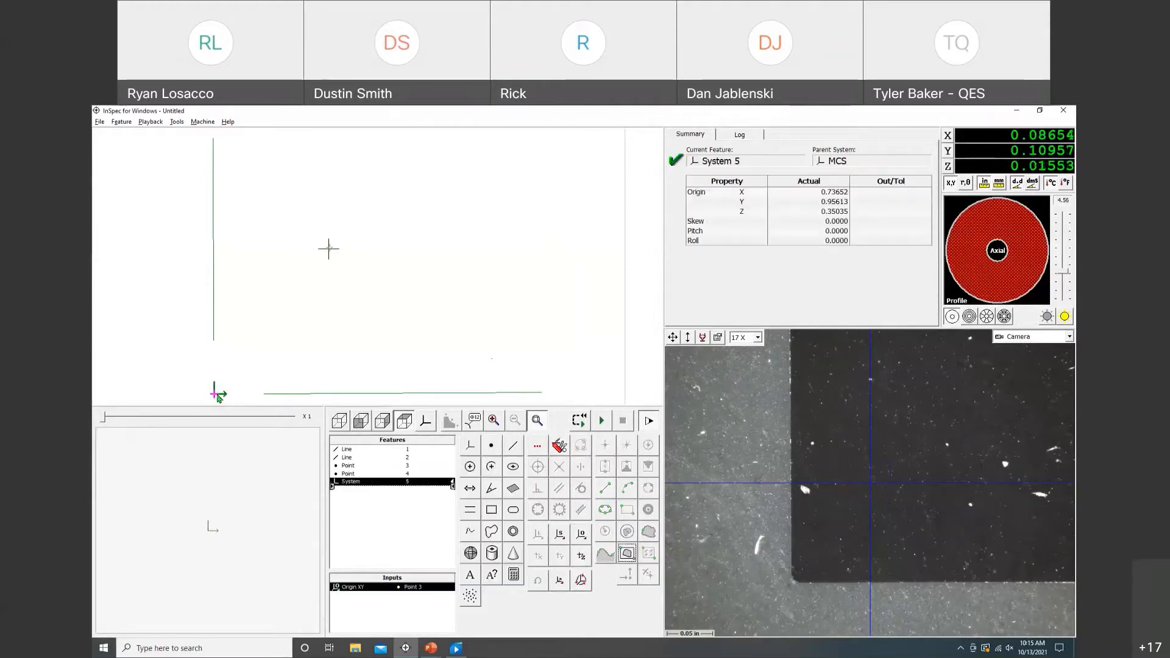
{"action": "left_click", "coordinate": [581, 535]}
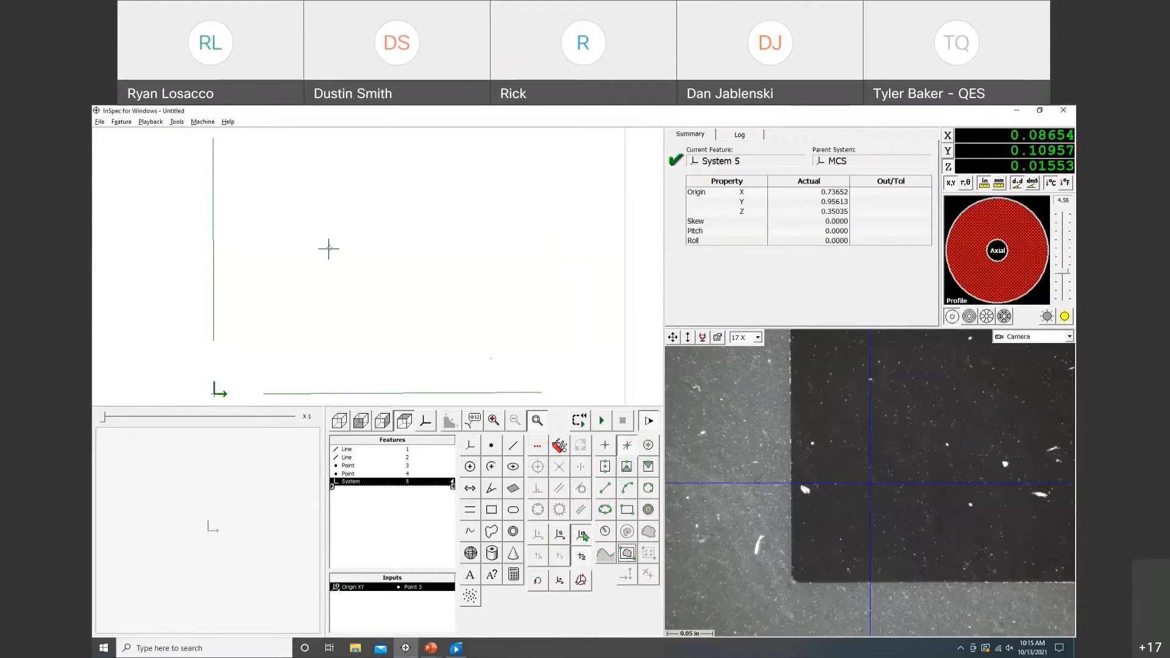
{"action": "left_click", "coordinate": [328, 248]}
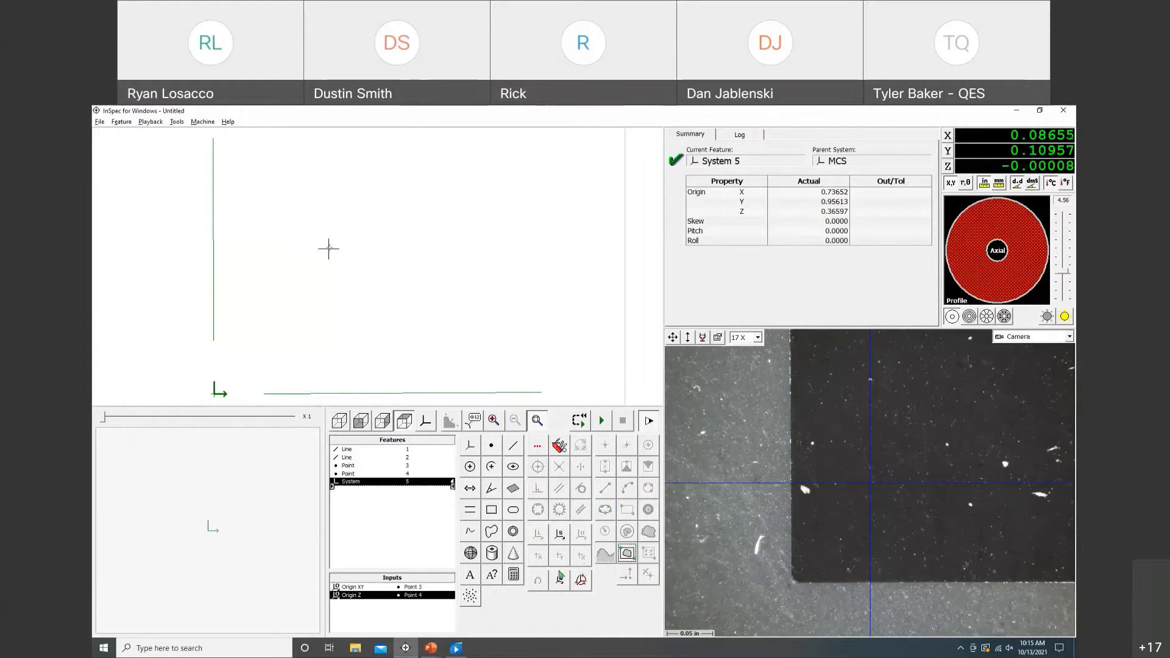
{"action": "left_click", "coordinate": [561, 539]}
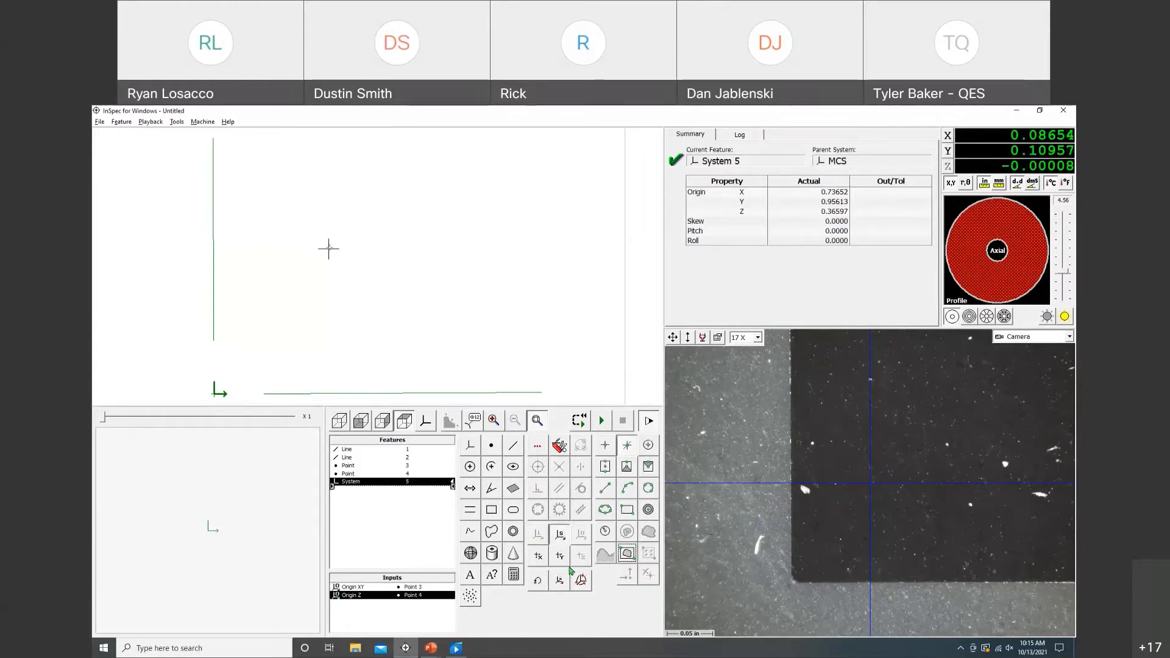
{"action": "left_click", "coordinate": [538, 556]}
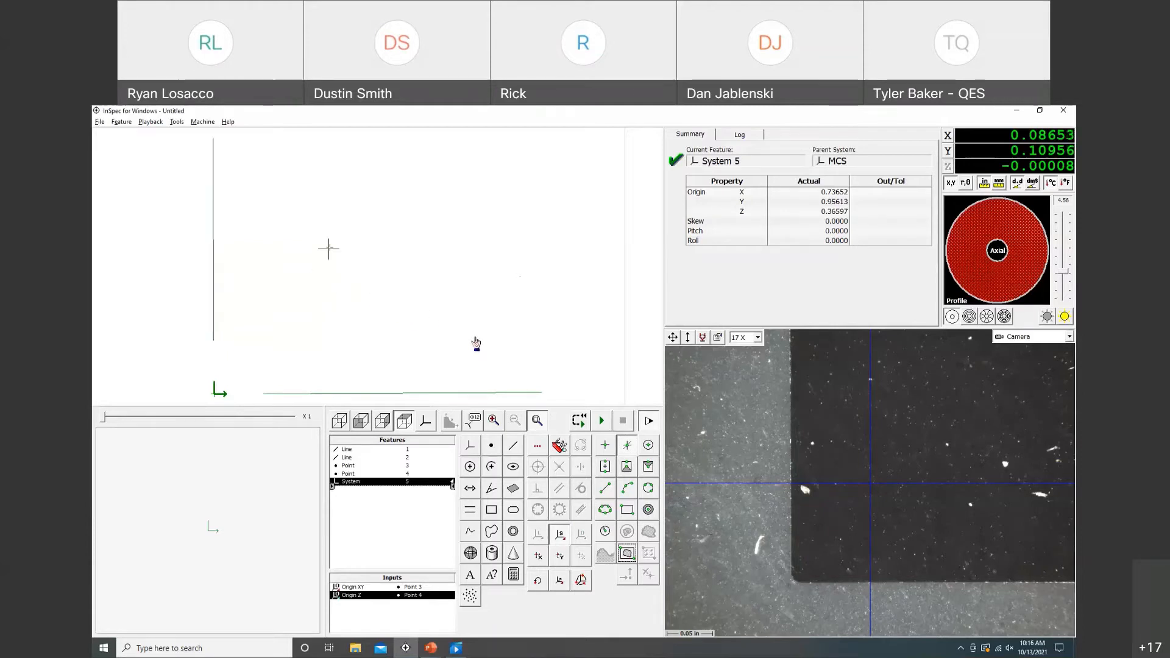
{"action": "left_click", "coordinate": [515, 394]}
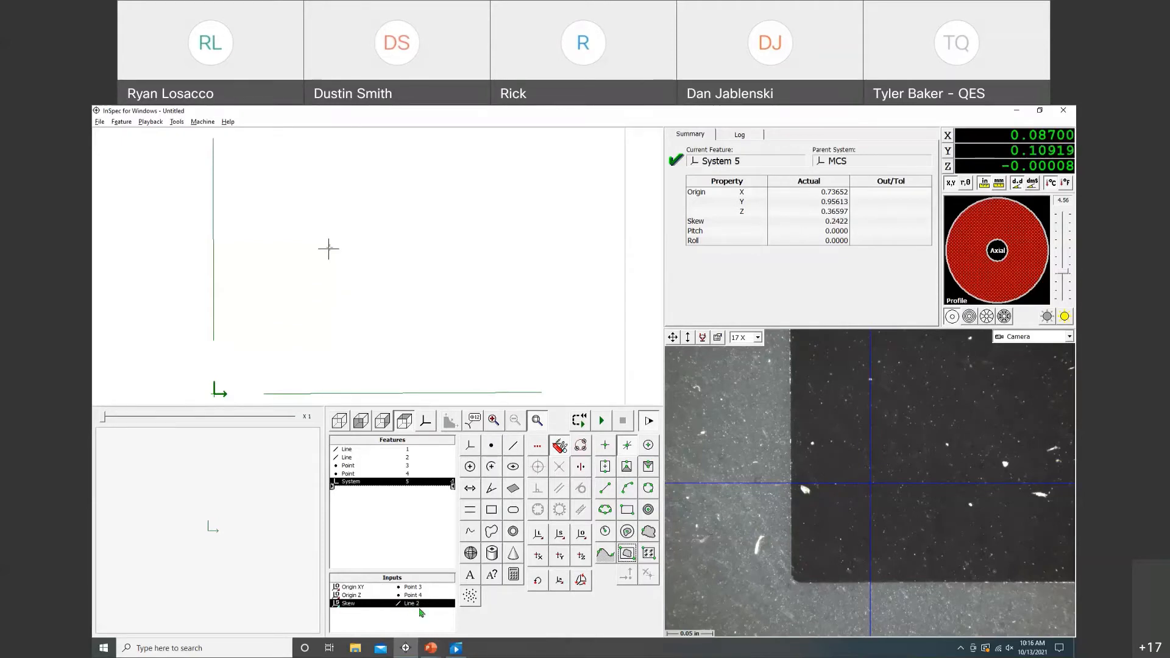
{"action": "key", "text": "Delete"}
Skew the coordinate system's X axis to Line 2 using the Skew X input
{"action": "left_click", "coordinate": [556, 541]}
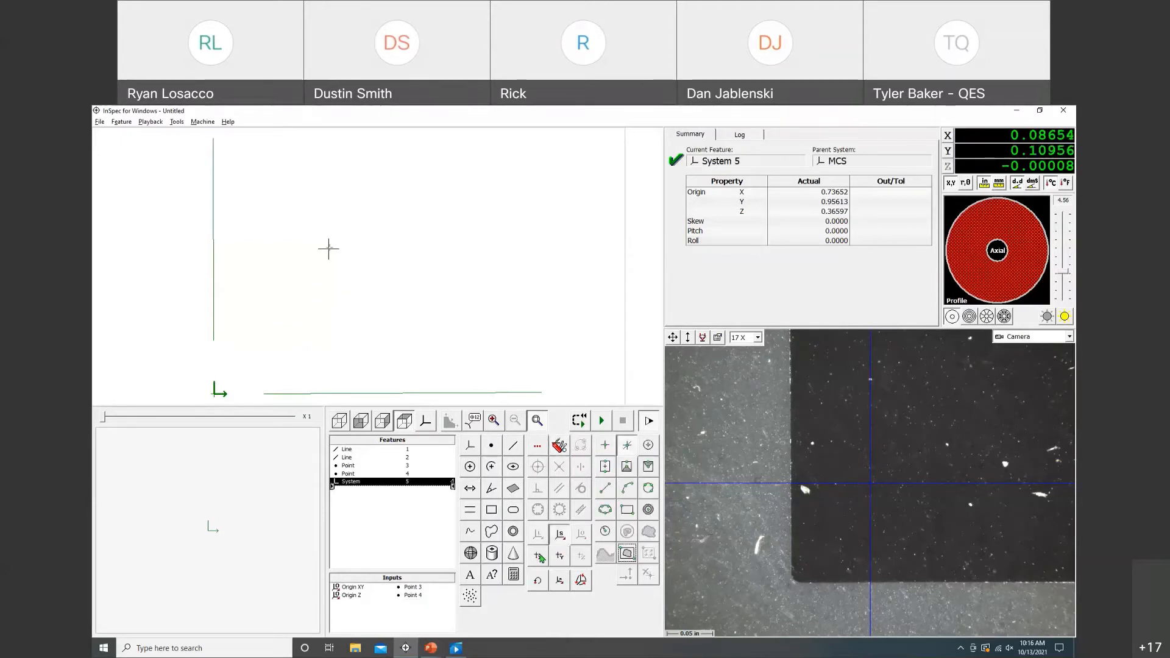
{"action": "left_click", "coordinate": [455, 401]}
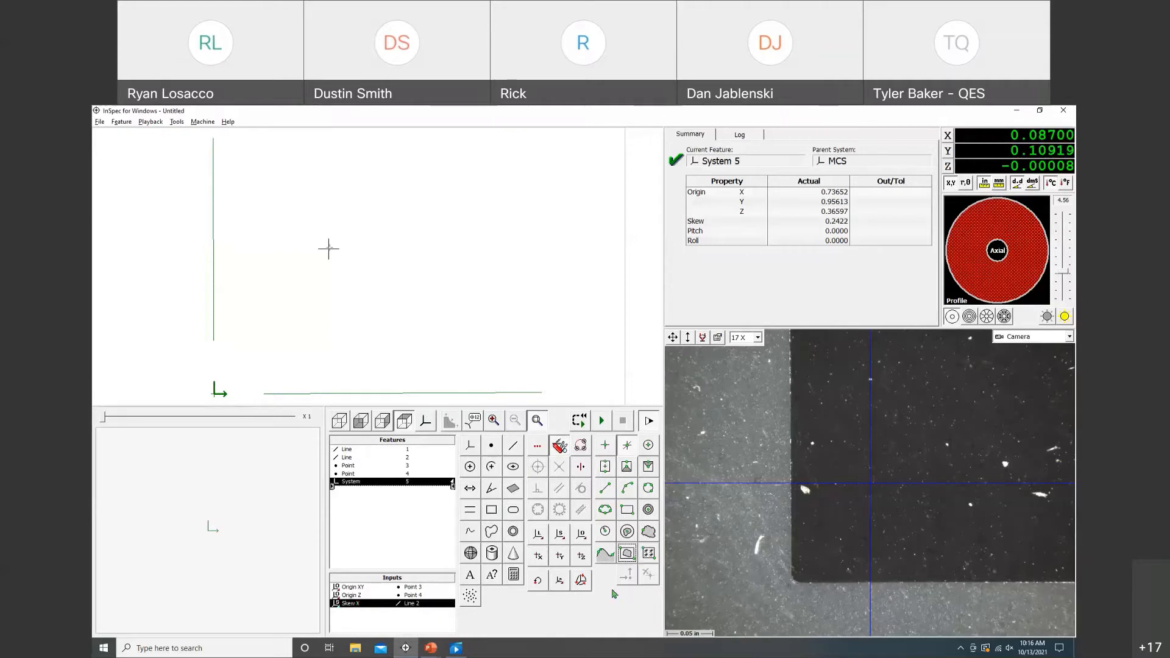
{"action": "left_click", "coordinate": [387, 398]}
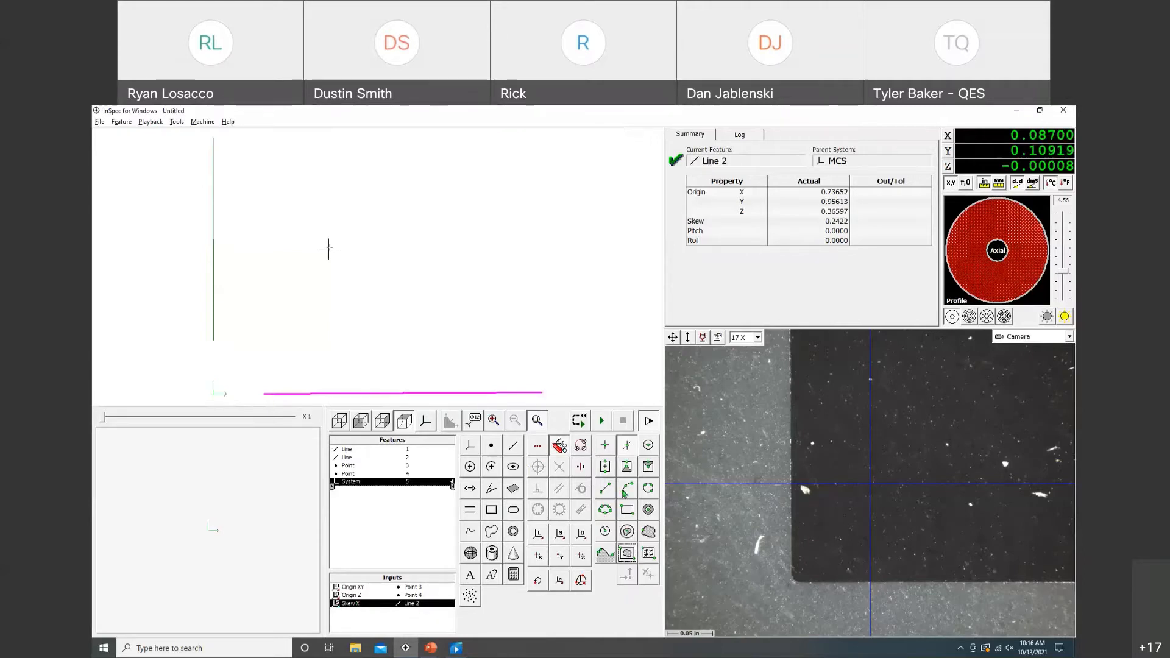
Run the whole program, remeasuring Line 1 down the part's left edge and Line 2 rightward along its bottom edge
{"action": "left_click", "coordinate": [580, 421]}
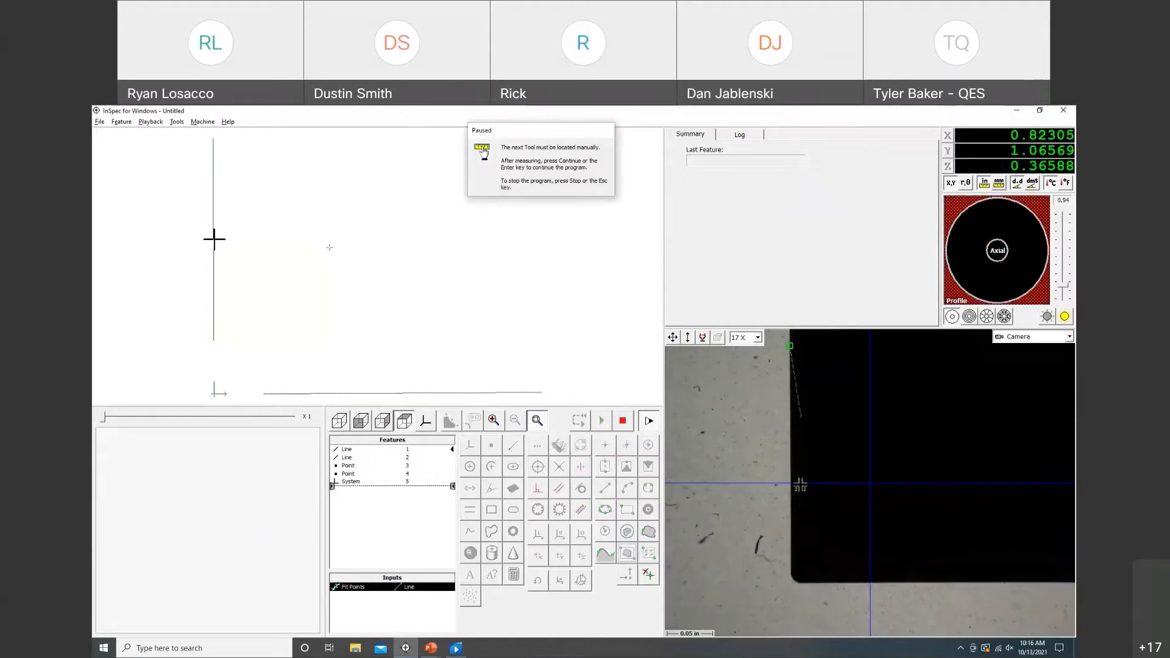
{"action": "left_click", "coordinate": [790, 551]}
{"action": "left_click", "coordinate": [603, 423]}
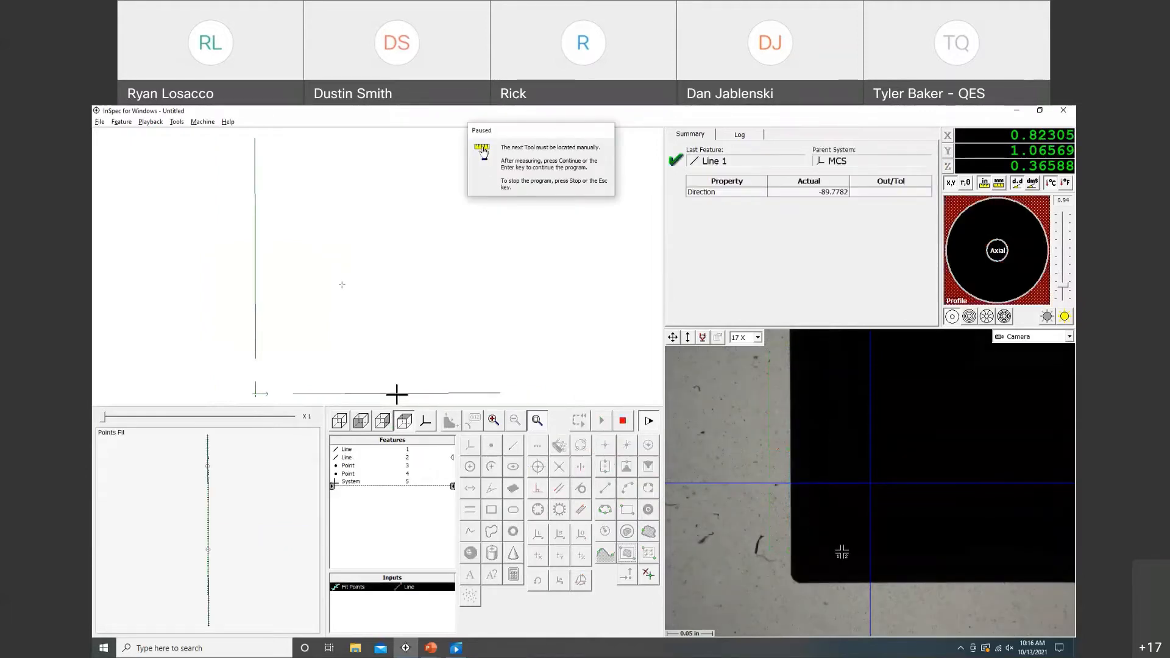
{"action": "left_click", "coordinate": [830, 583]}
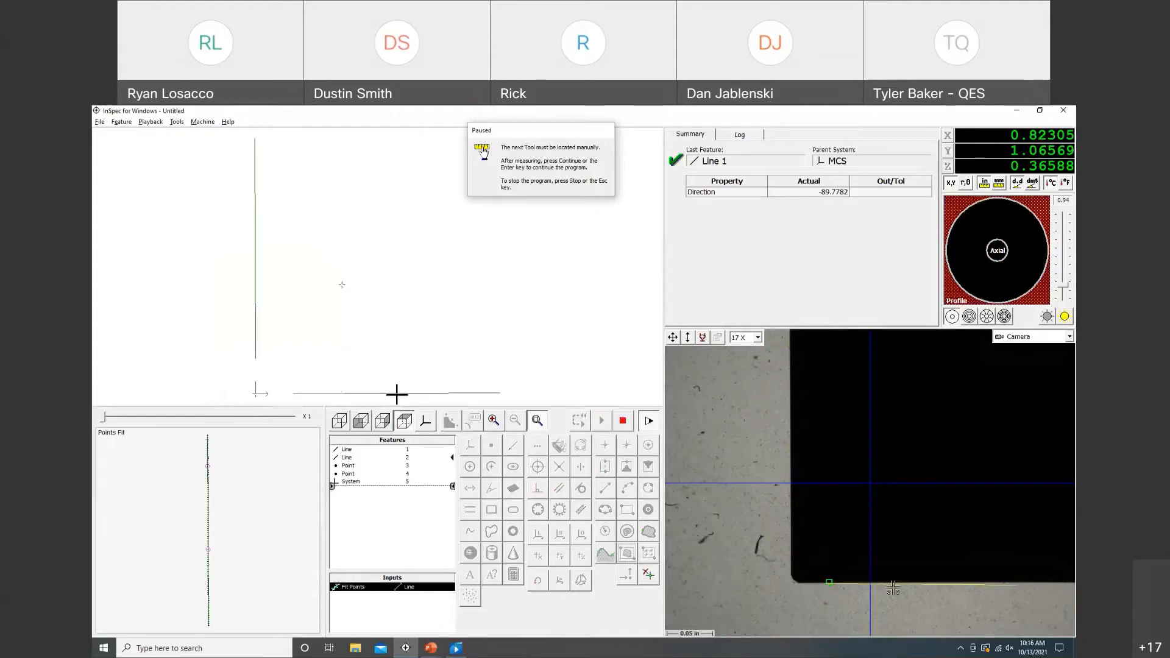
{"action": "left_click", "coordinate": [1051, 583]}
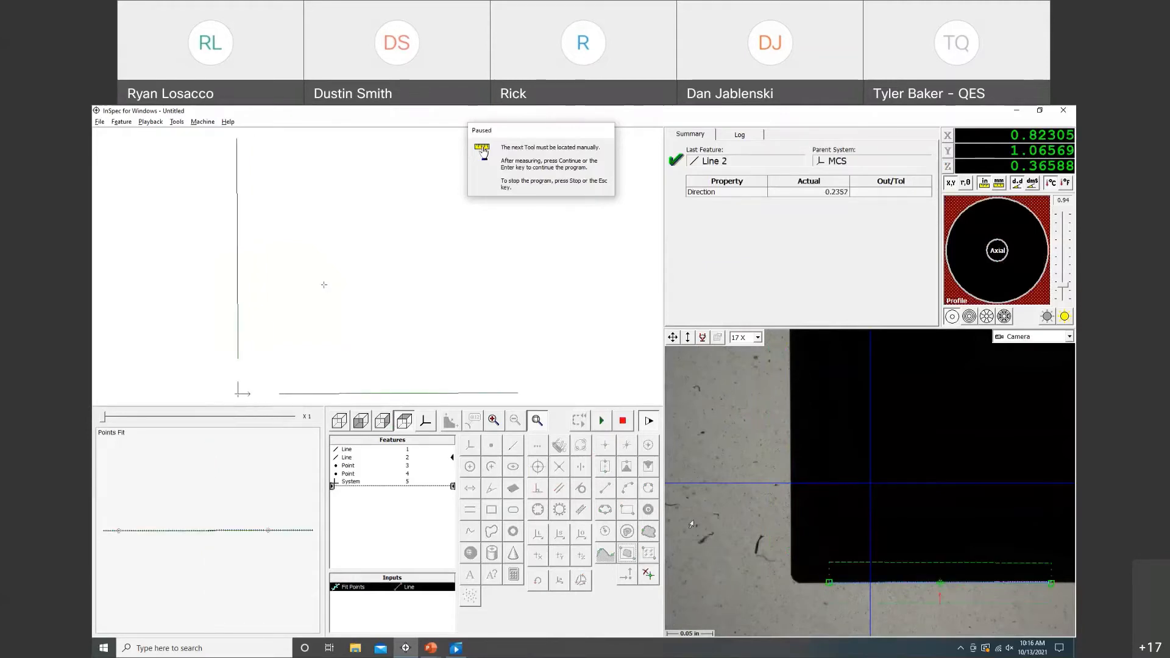
{"action": "left_click", "coordinate": [602, 422]}
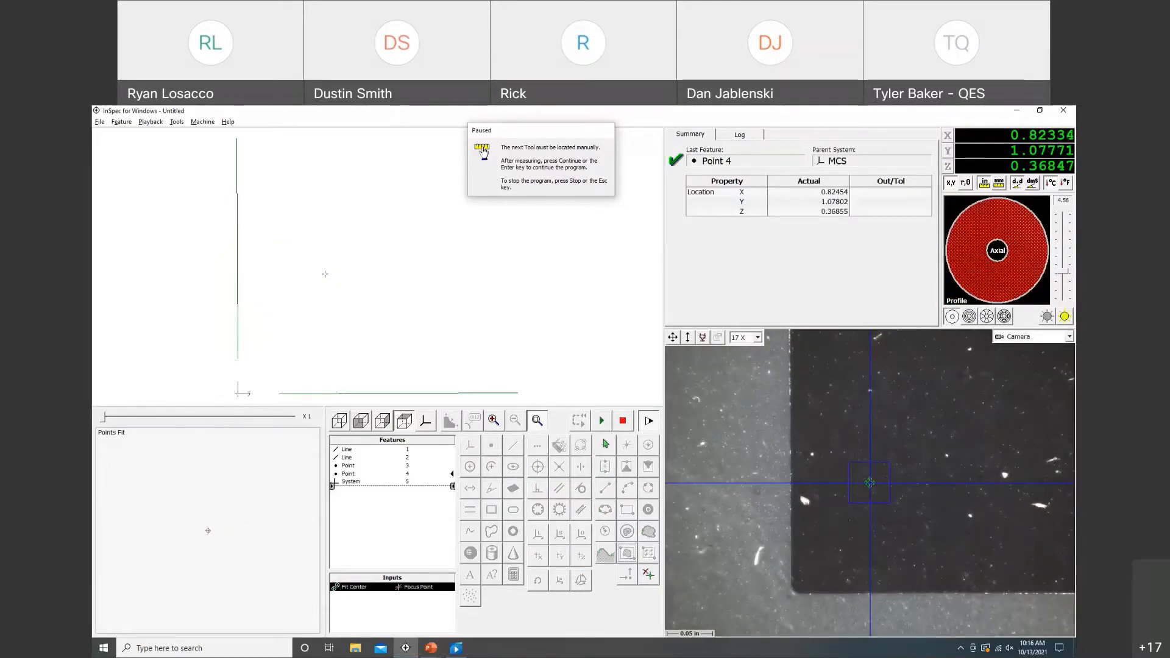
{"action": "left_click", "coordinate": [602, 422]}
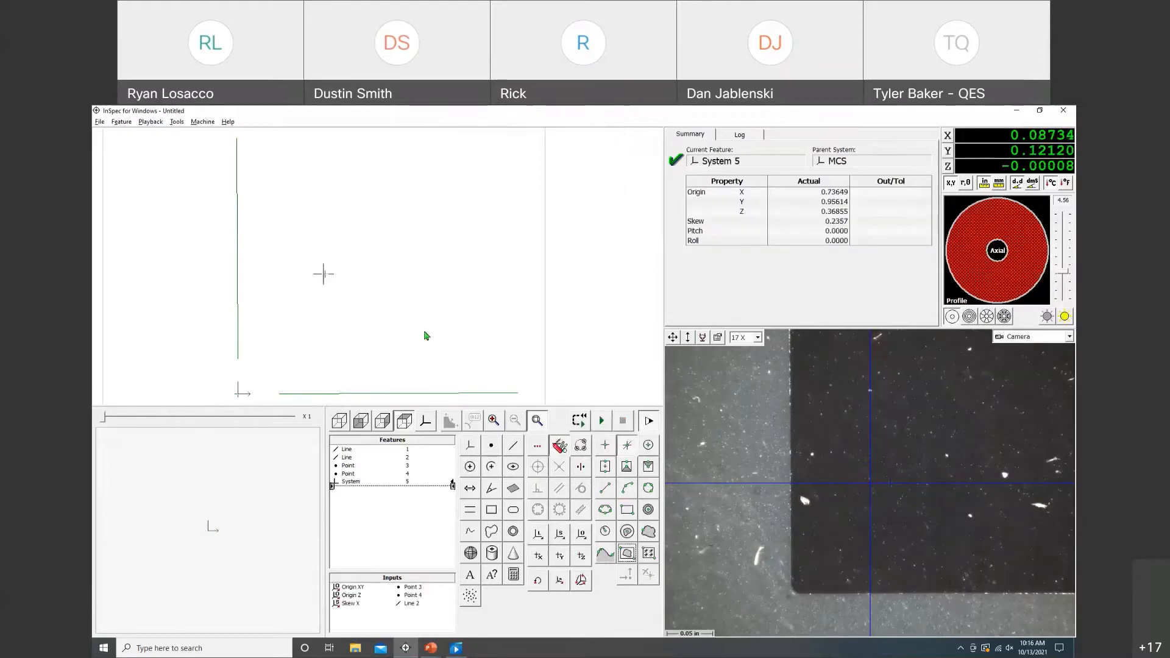
Rerun the program, remeasuring Line 1 down the left edge but Line 2 in reverse, from right to left along the bottom edge
{"action": "left_click", "coordinate": [580, 422]}
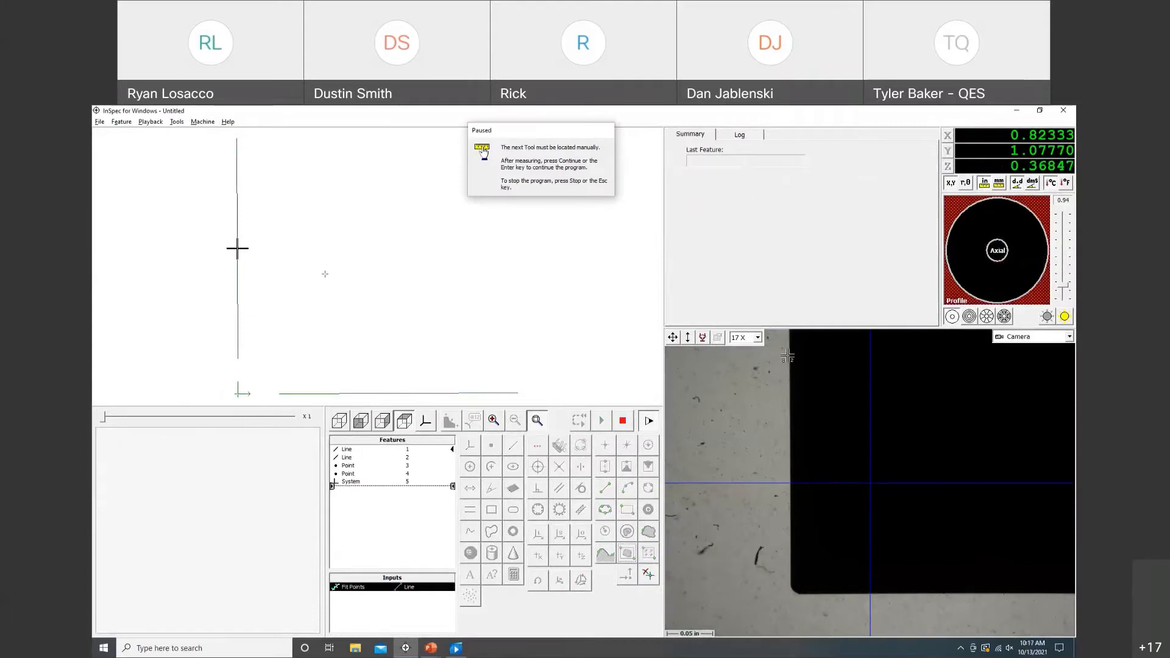
{"action": "left_click_drag", "start_coordinate": [788, 355], "coordinate": [790, 559]}
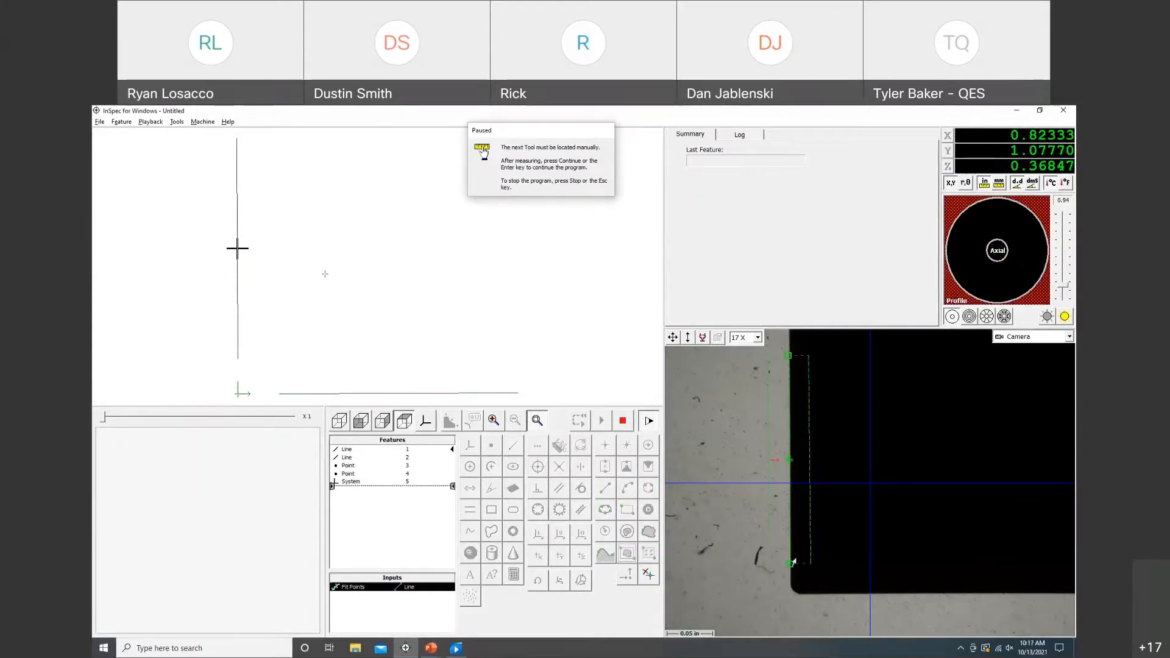
{"action": "left_click", "coordinate": [602, 421]}
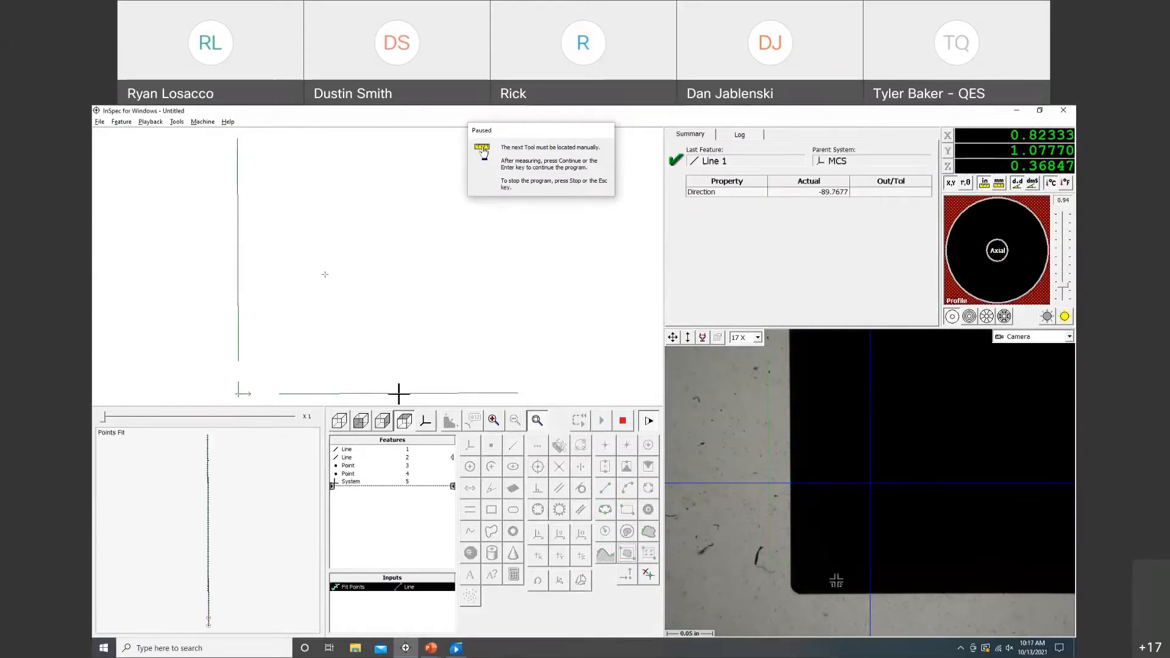
{"action": "left_click", "coordinate": [1040, 594]}
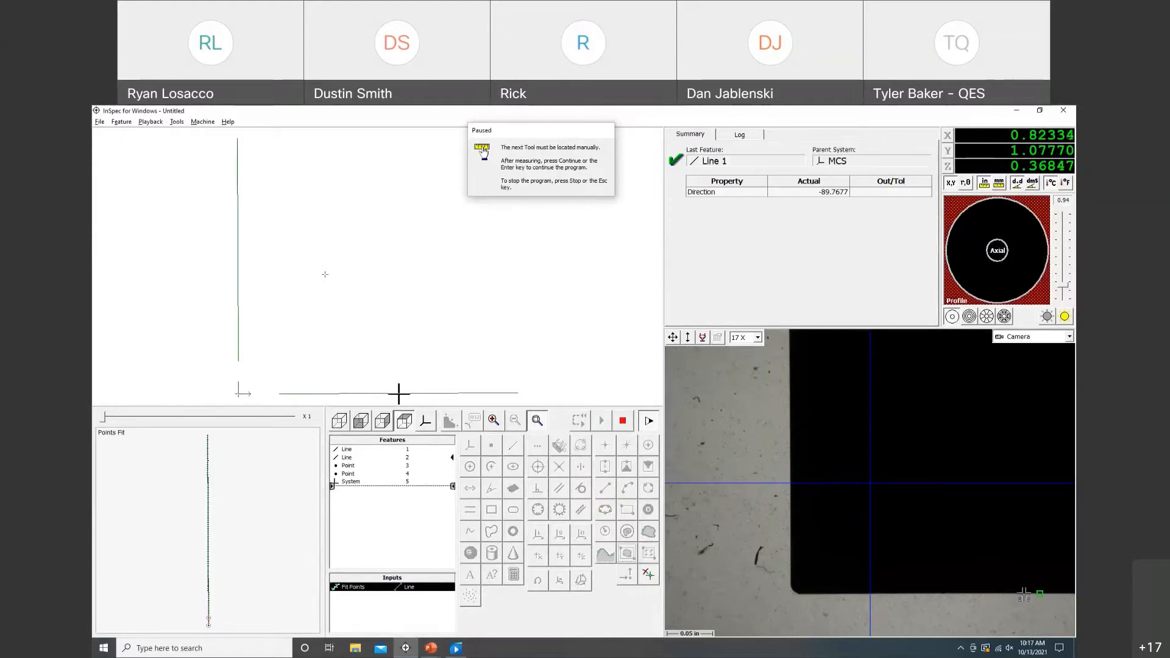
{"action": "left_click", "coordinate": [832, 595]}
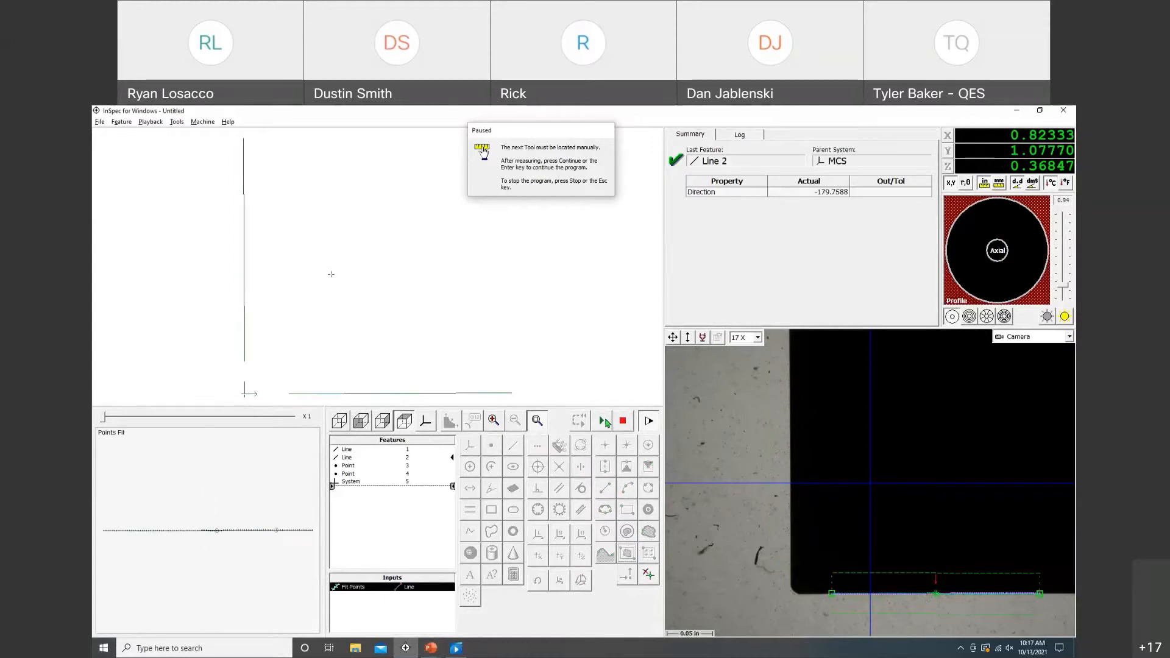
{"action": "key", "text": "Return"}
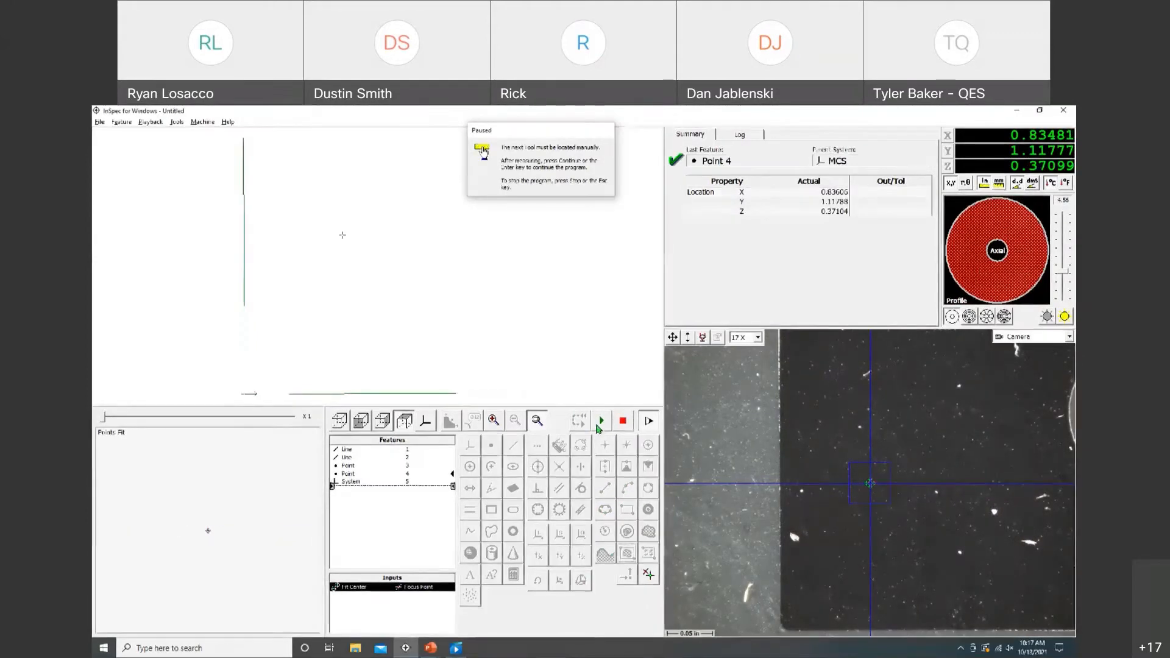
{"action": "key", "text": "Return"}
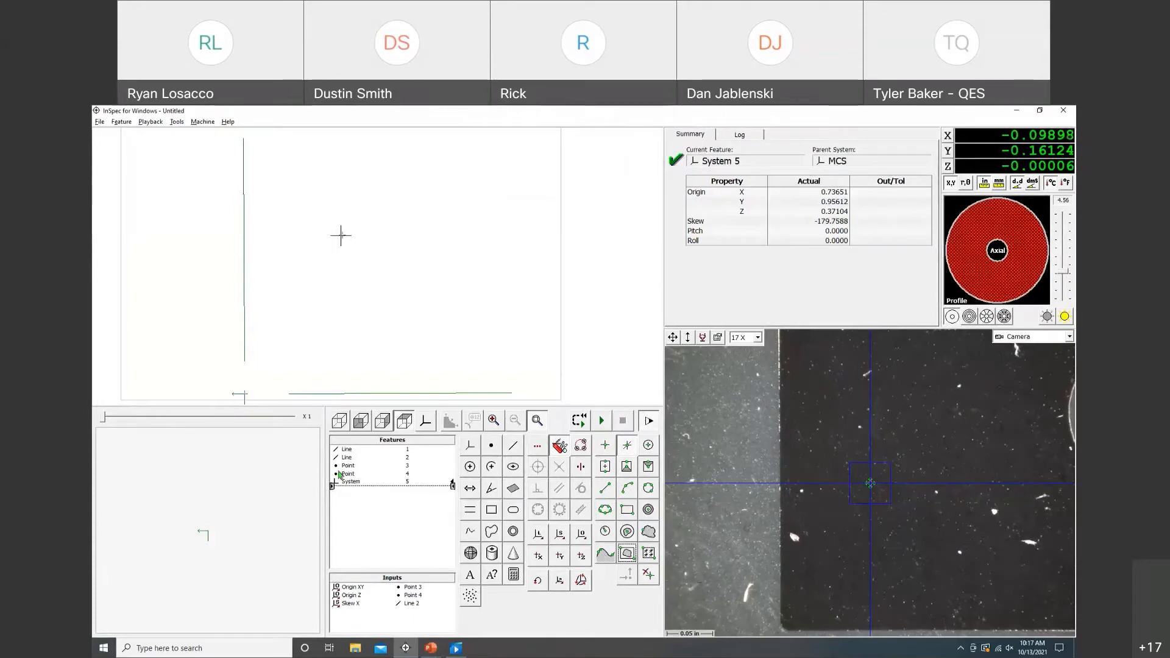
Replace System 5's Skew X input with a plain Skew input referencing Line 2
{"action": "left_click", "coordinate": [357, 484]}
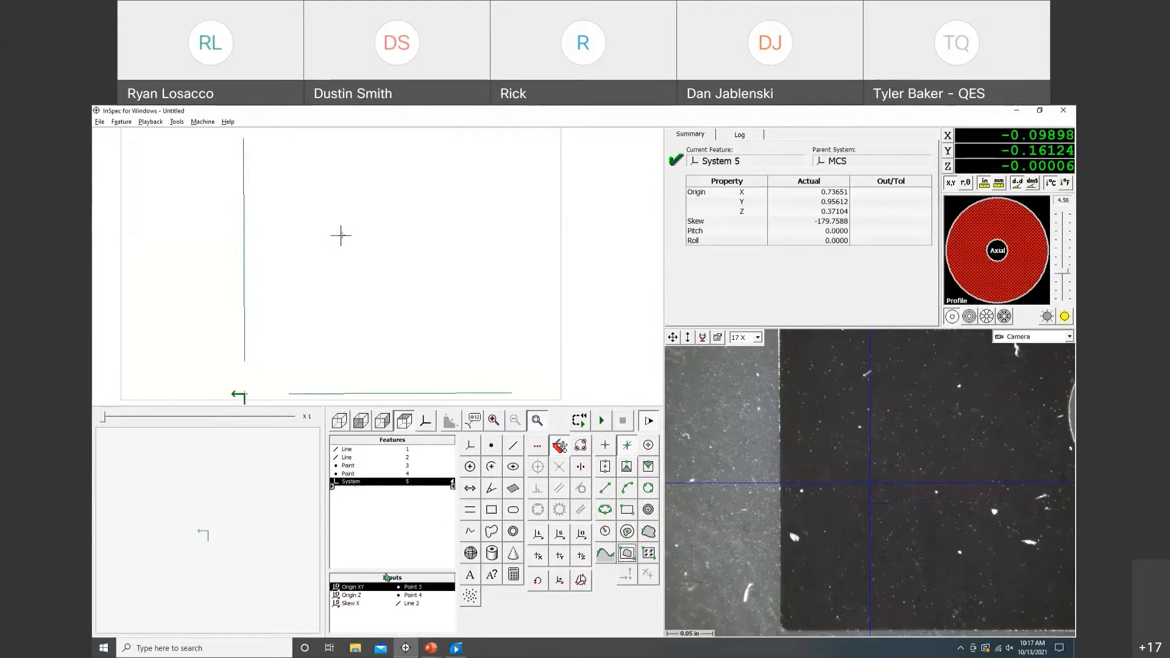
{"action": "left_click", "coordinate": [387, 604]}
{"action": "key", "text": "Delete"}
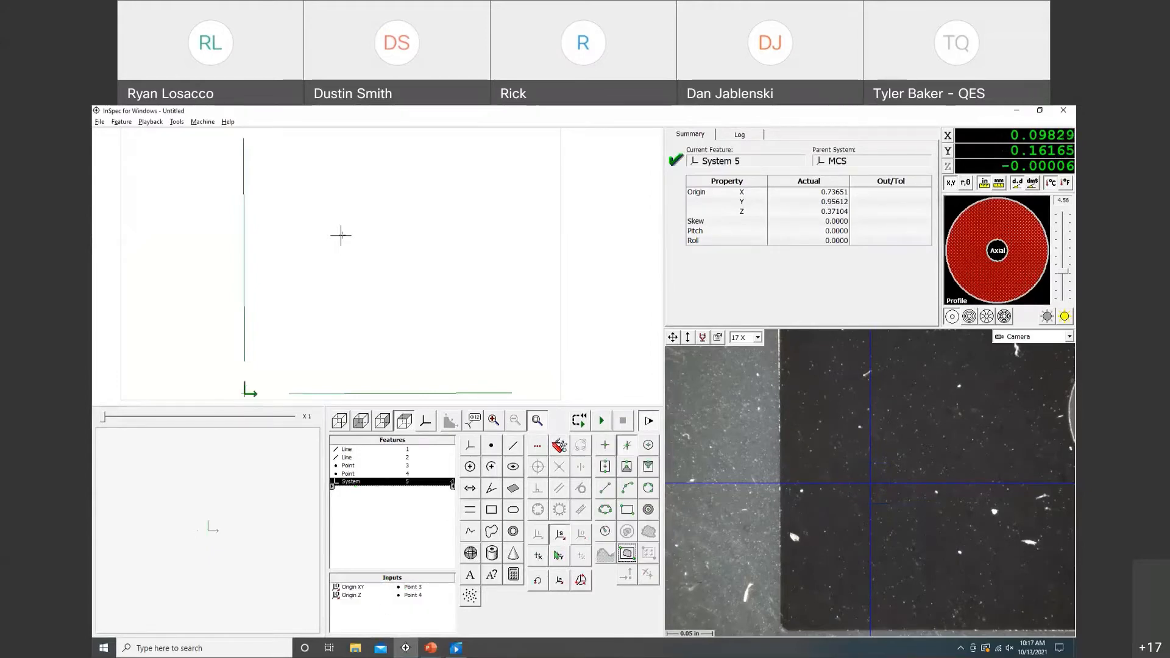
{"action": "left_click", "coordinate": [435, 397]}
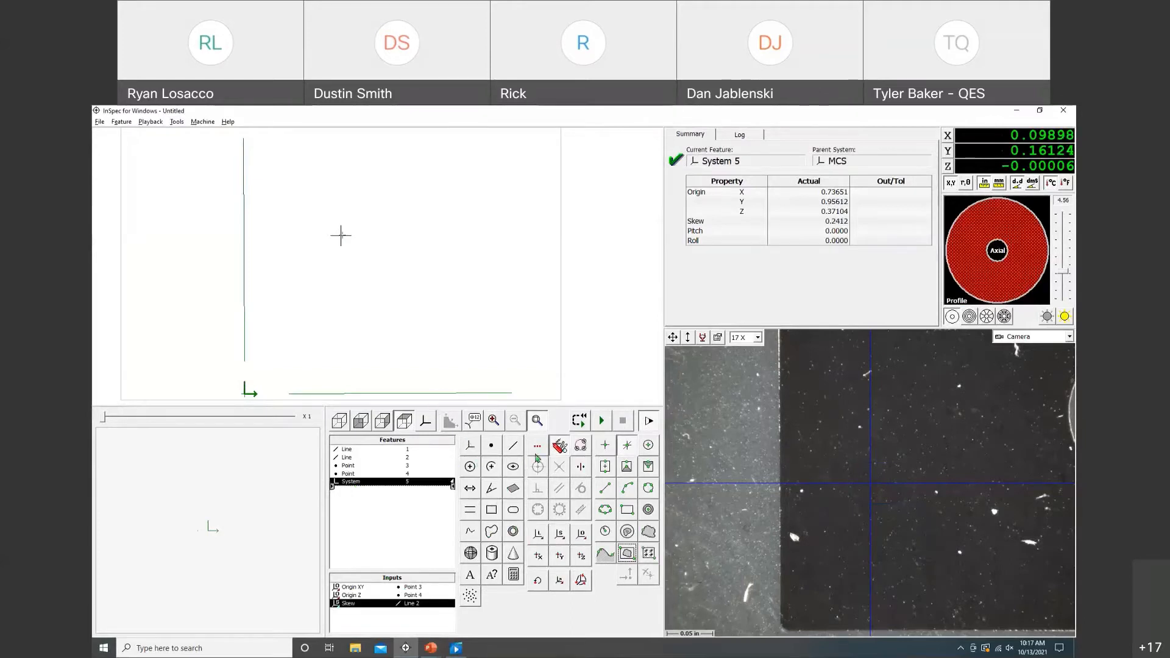
Rerun the program with Line 1 measured downward and Line 2 measured right to left, and select the system's Skew input for review
{"action": "left_click", "coordinate": [580, 420]}
{"action": "left_click", "coordinate": [780, 385]}
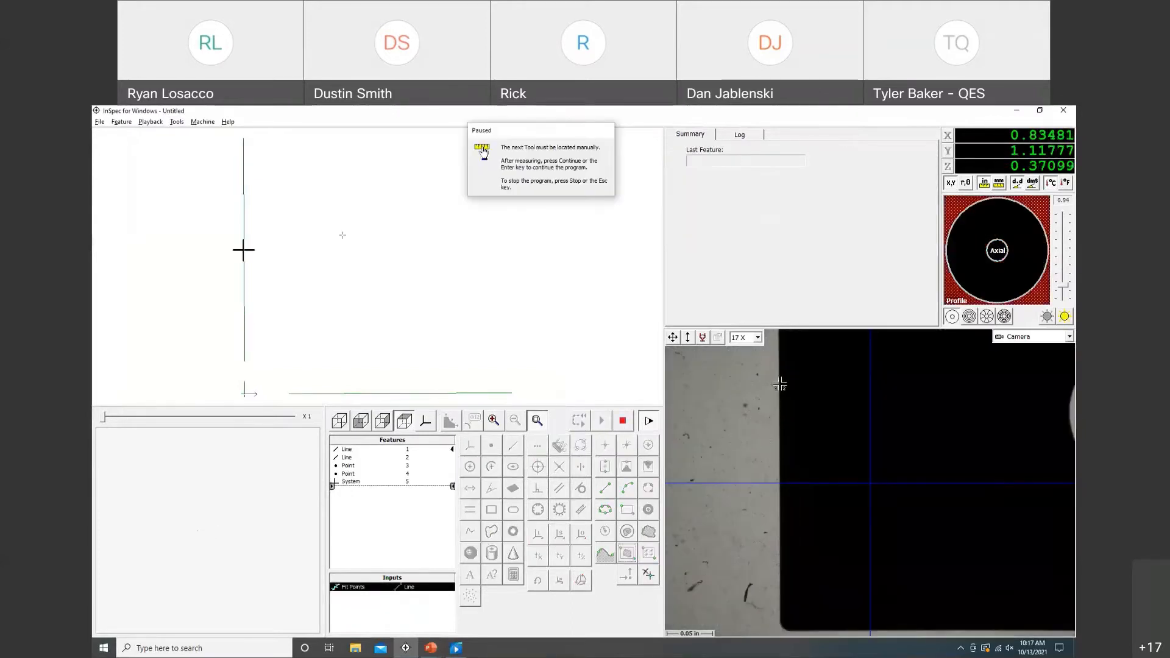
{"action": "left_click", "coordinate": [783, 589]}
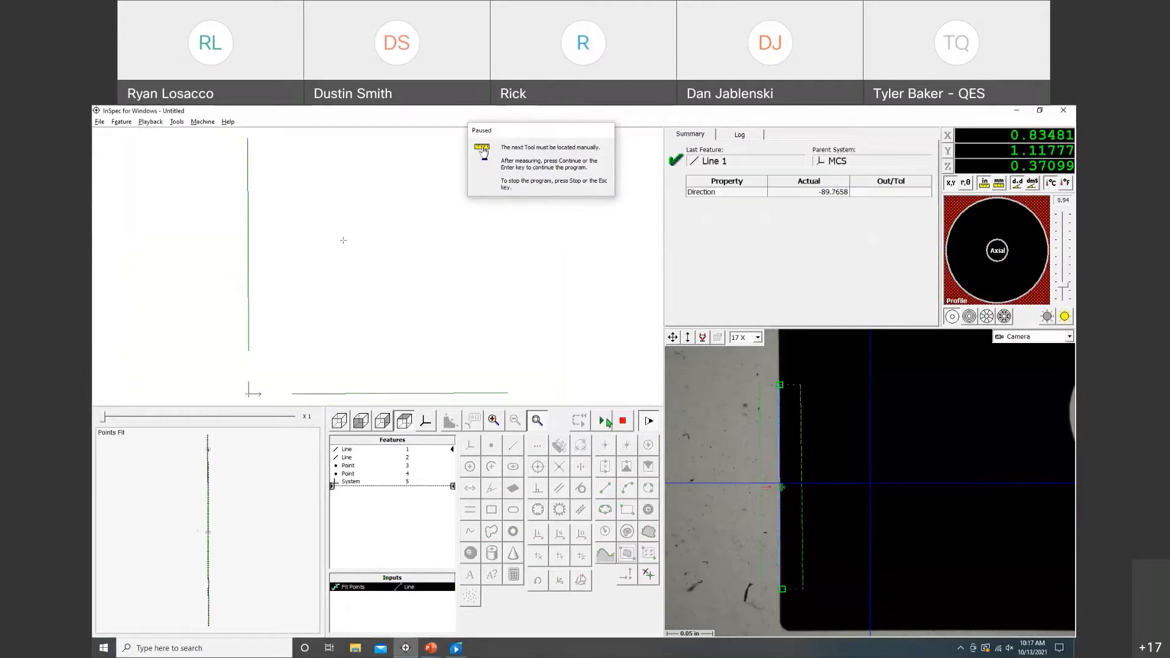
{"action": "left_click", "coordinate": [605, 420]}
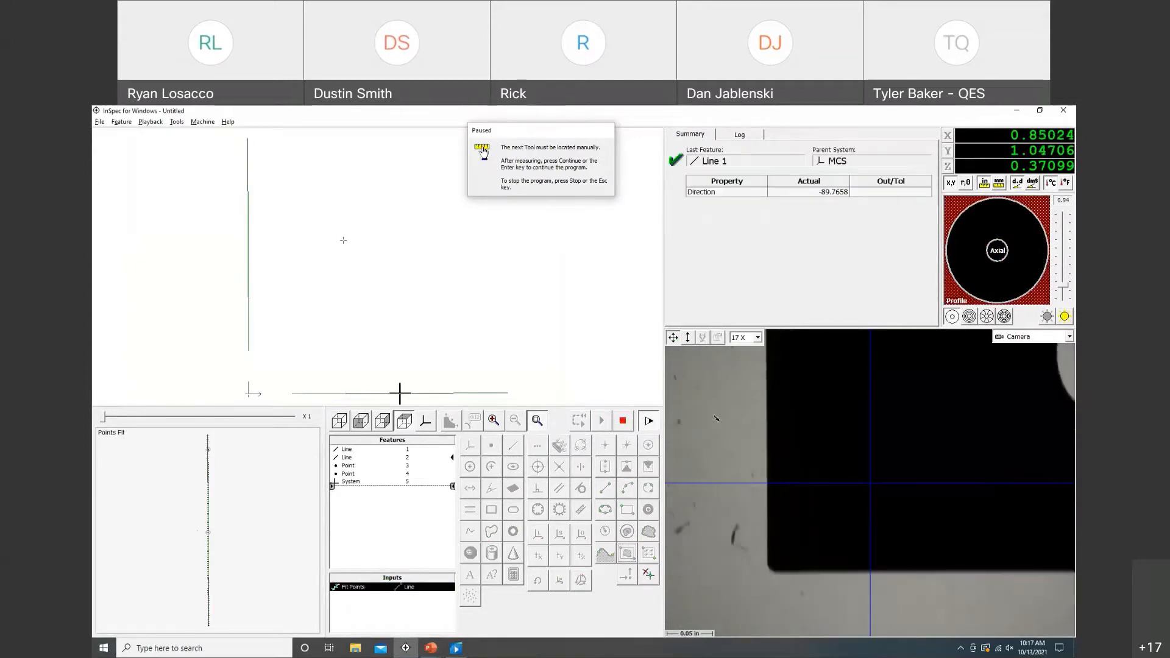
{"action": "left_click", "coordinate": [1019, 513]}
{"action": "left_click", "coordinate": [802, 514]}
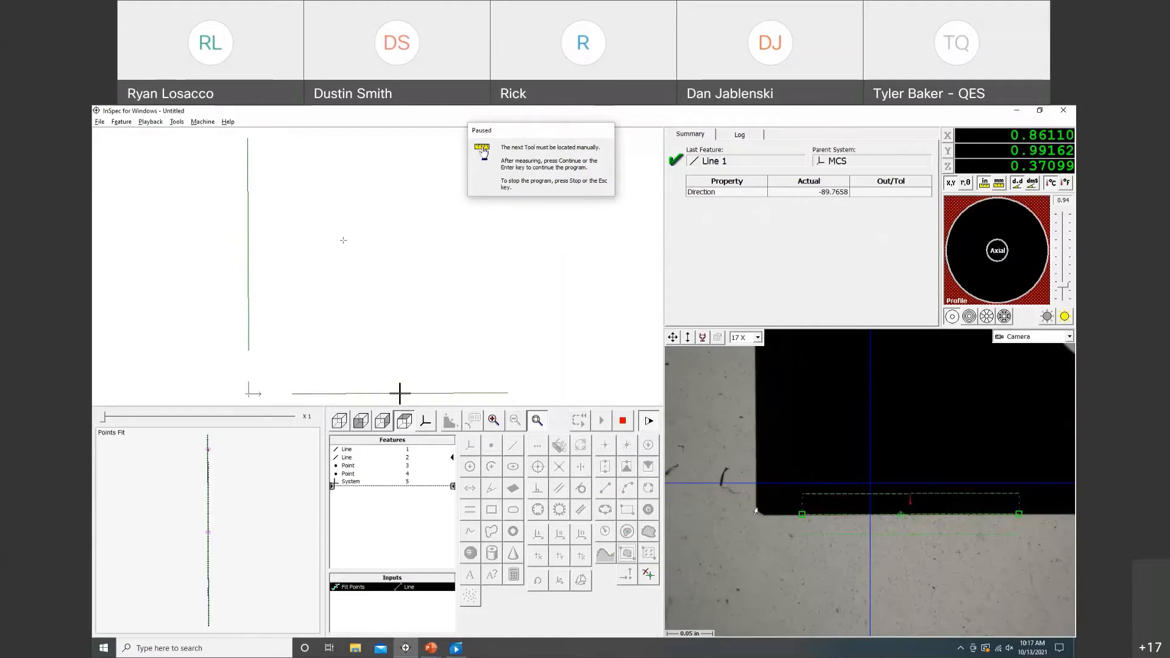
{"action": "left_click", "coordinate": [602, 424]}
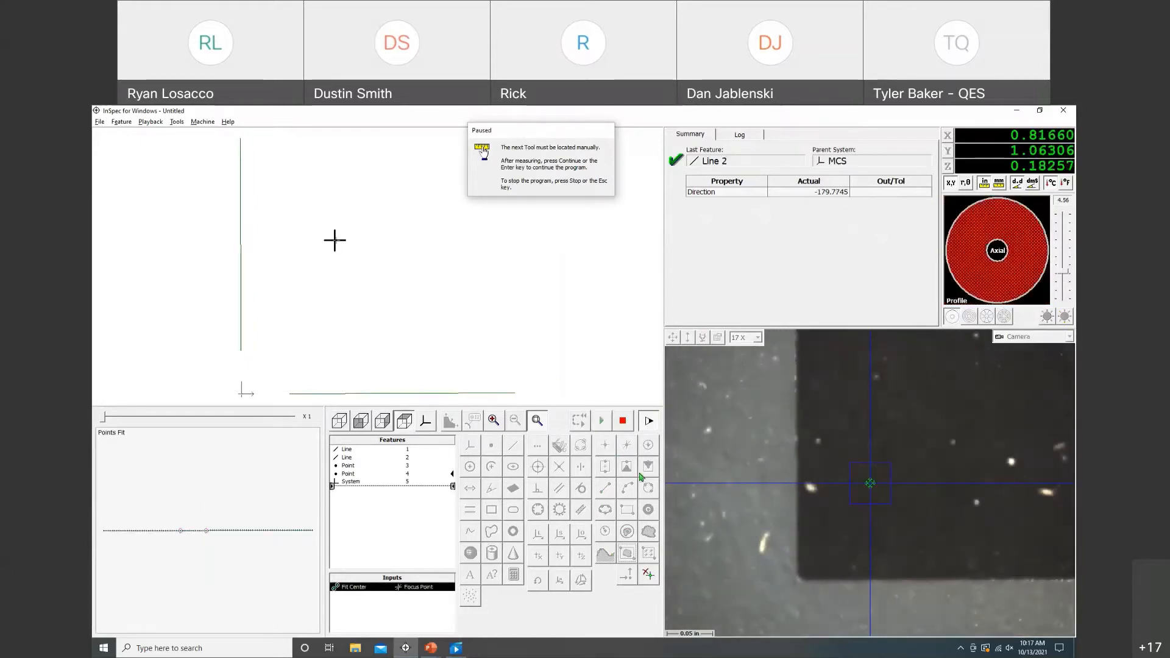
{"action": "left_click", "coordinate": [602, 422]}
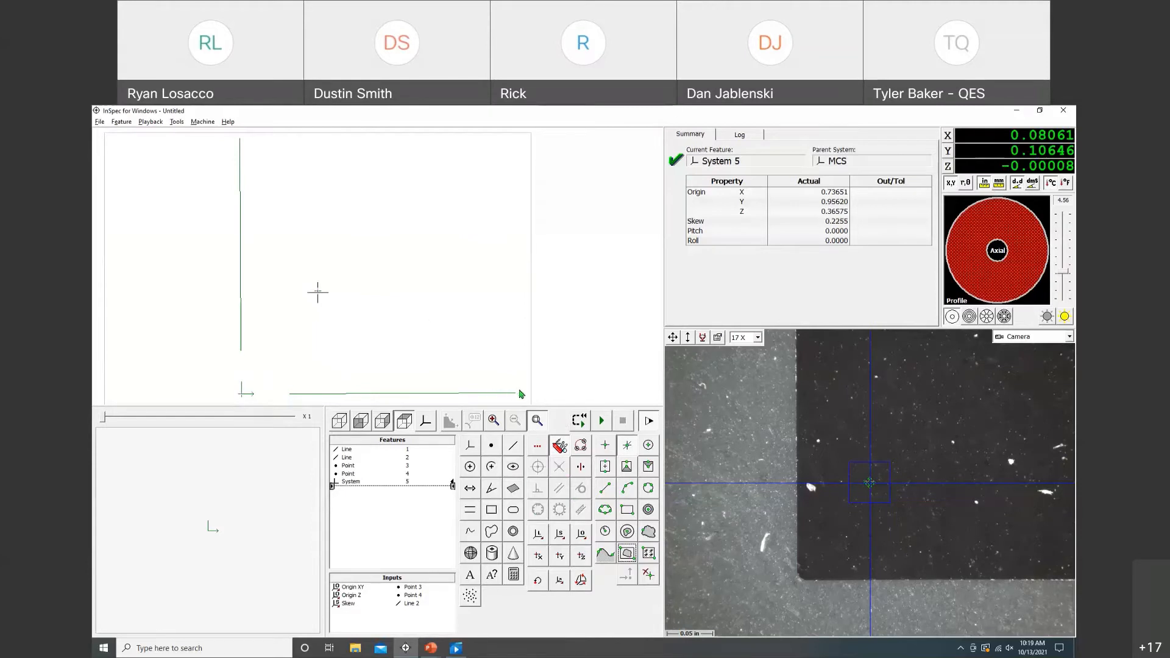
{"action": "left_click", "coordinate": [372, 604]}
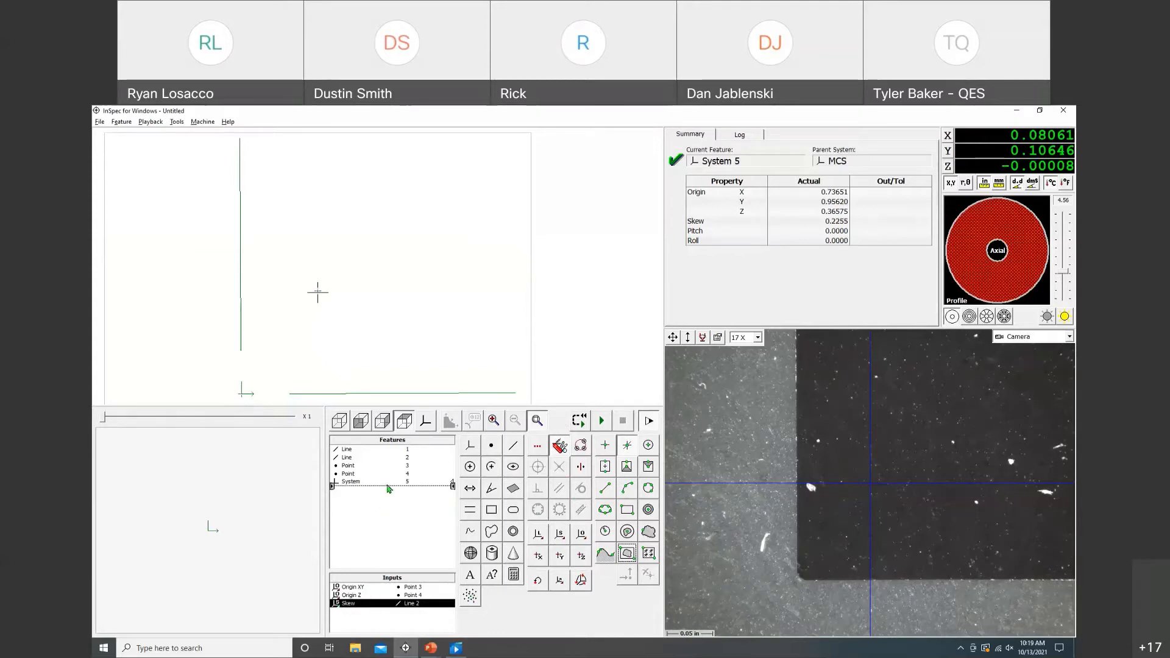
Review Line 2's direction, and replace System 5's plain Skew input with a Skew X input referencing Line 2
{"action": "left_click", "coordinate": [398, 396]}
{"action": "left_click", "coordinate": [398, 394]}
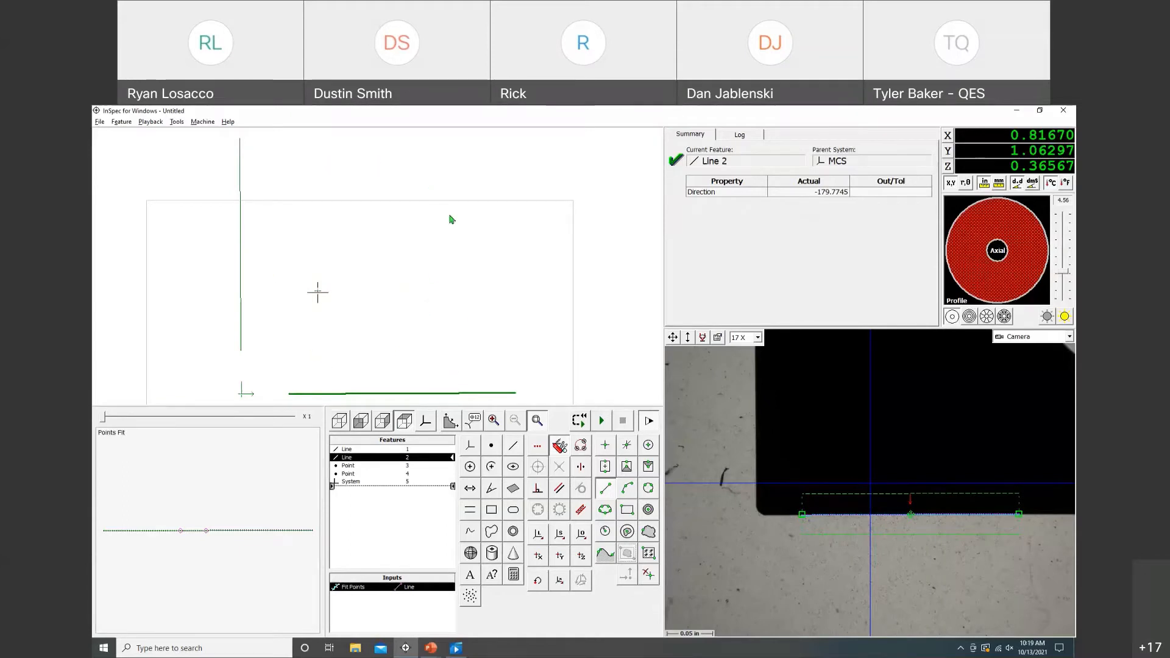
{"action": "left_click", "coordinate": [425, 481]}
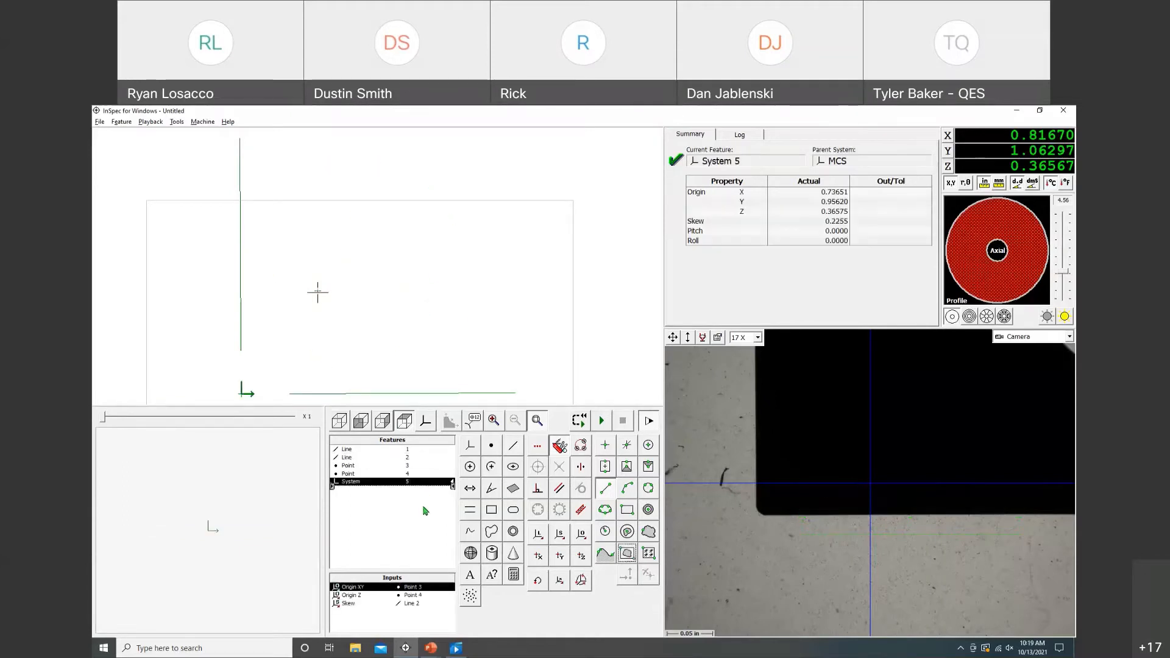
{"action": "left_click", "coordinate": [403, 603]}
{"action": "key", "text": "Delete"}
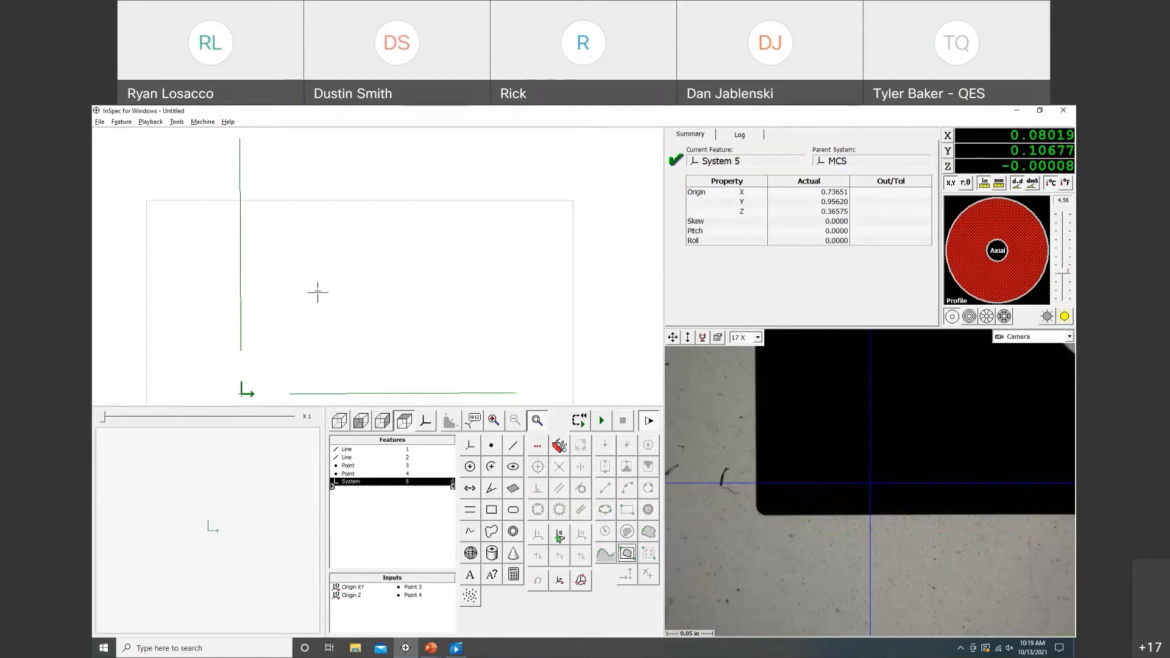
{"action": "left_click", "coordinate": [539, 557]}
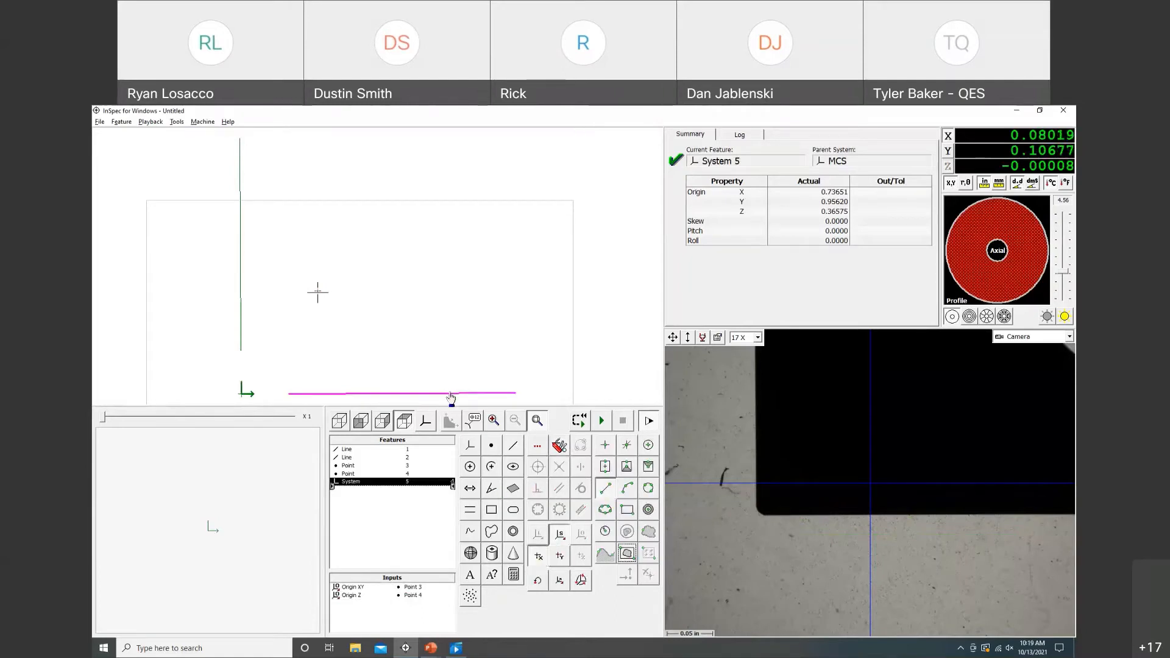
{"action": "left_click", "coordinate": [450, 393]}
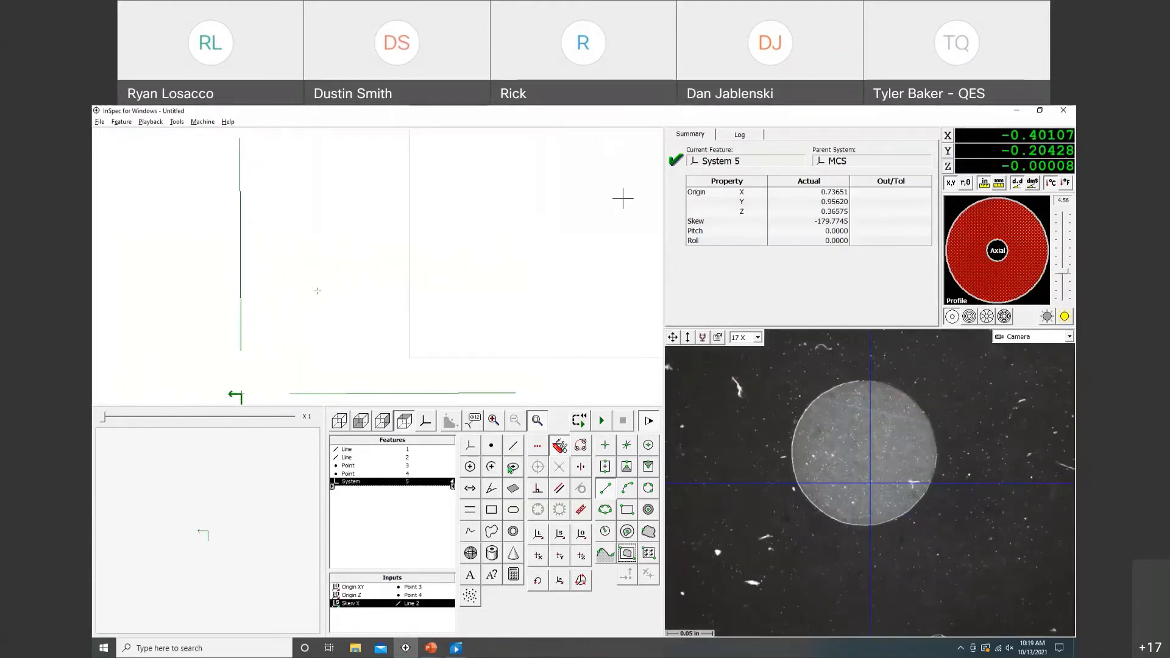
Measure the part's round hole as a circle in System 5 using a three-point circle tool
{"action": "left_click", "coordinate": [470, 467]}
{"action": "left_click", "coordinate": [649, 488]}
{"action": "left_click", "coordinate": [828, 391]}
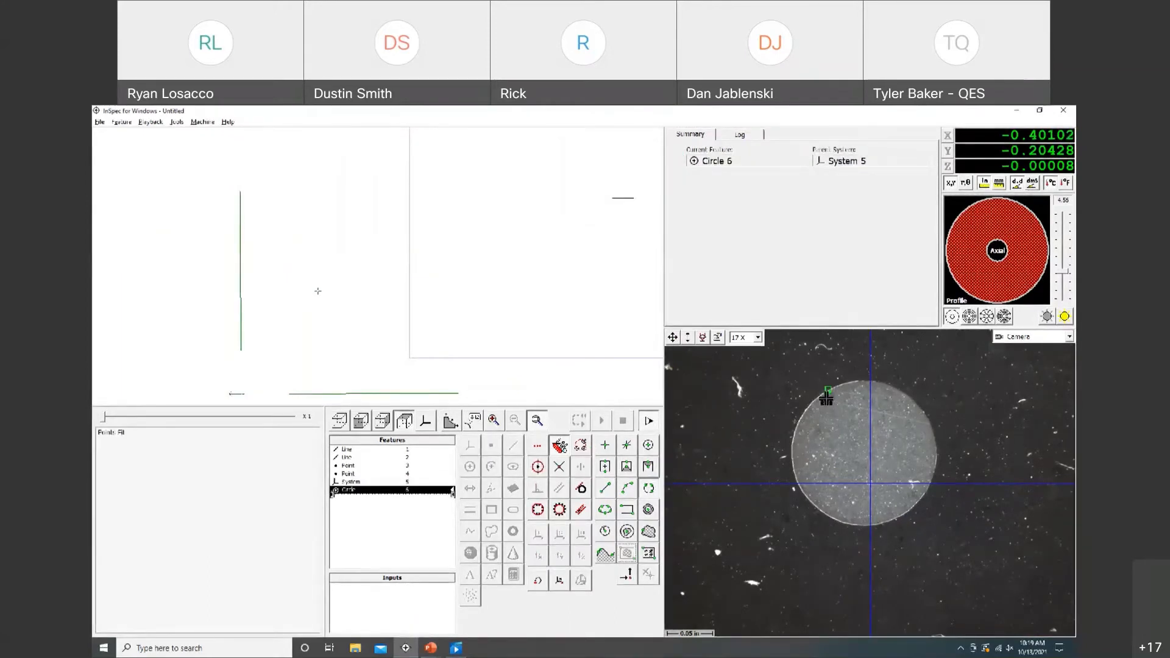
{"action": "left_click", "coordinate": [796, 479]}
{"action": "left_click", "coordinate": [931, 490]}
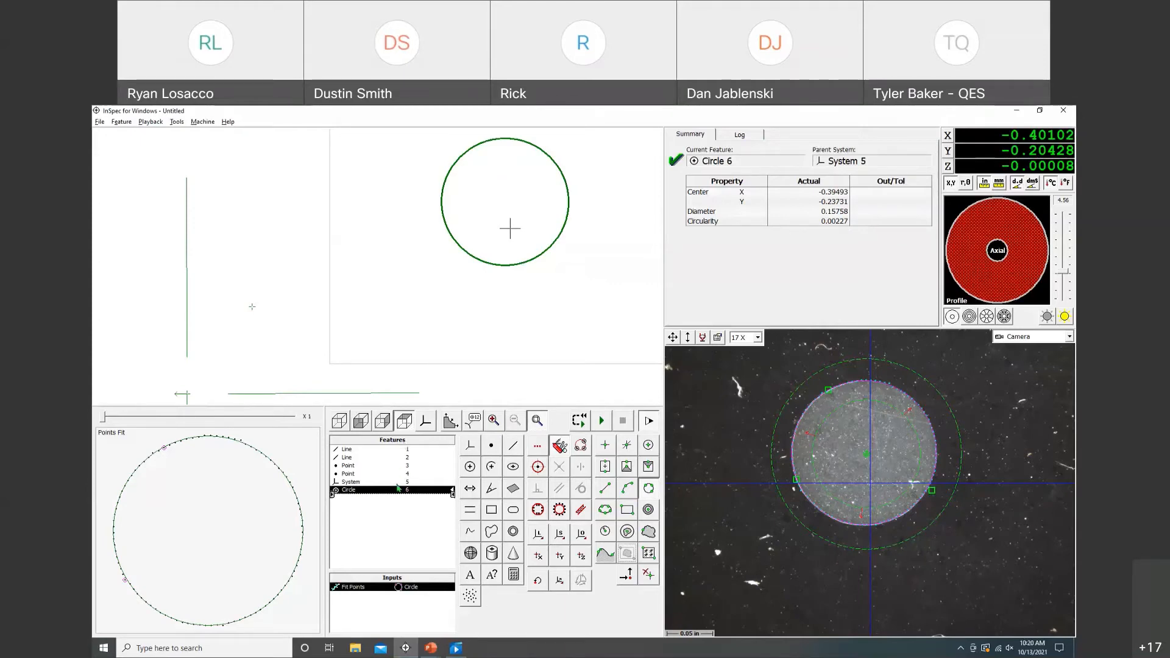
Delete the measured circle and replace System 5's Skew X input with a plain Skew input referencing Line 2
{"action": "key", "text": "Delete"}
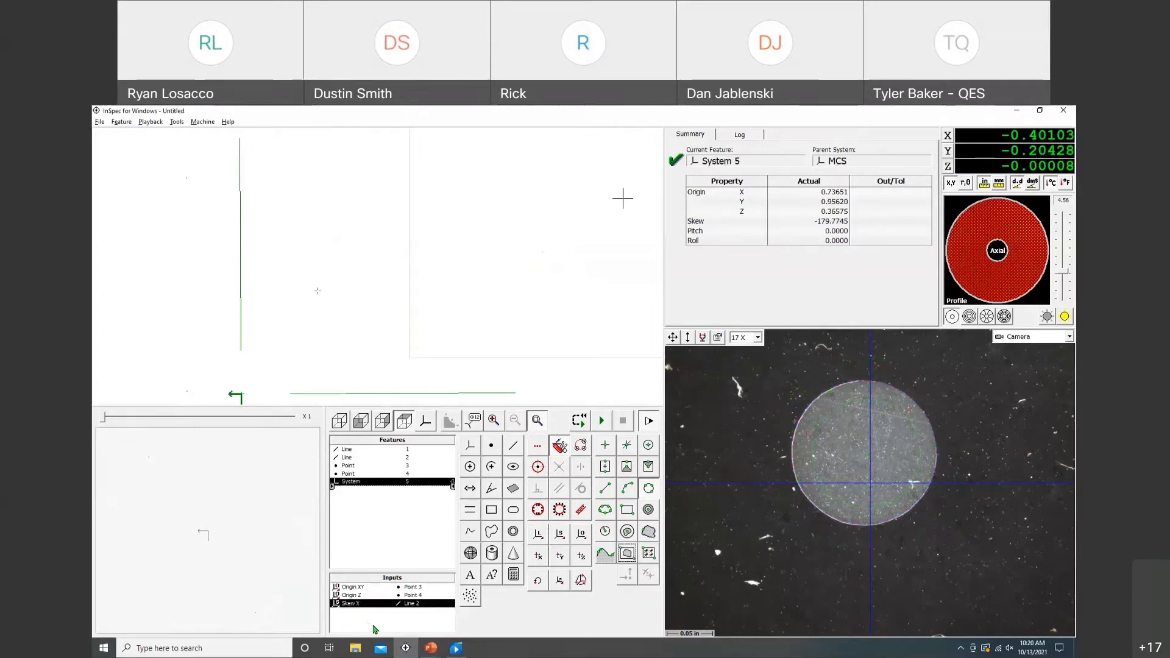
{"action": "key", "text": "Delete"}
{"action": "left_click", "coordinate": [555, 539]}
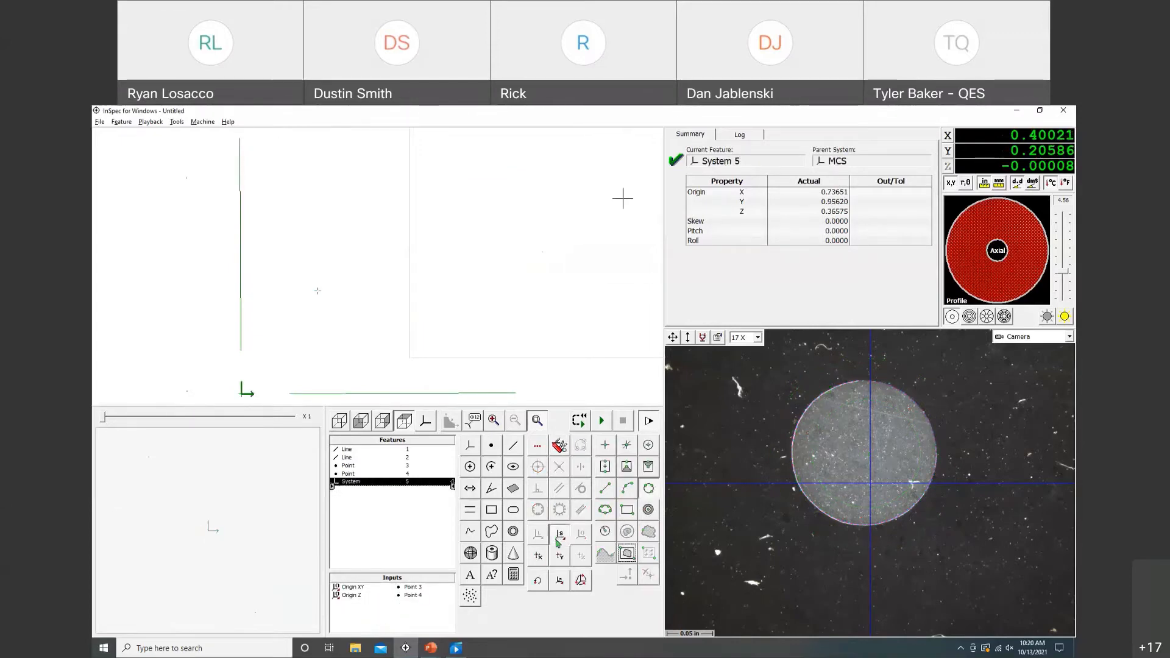
{"action": "left_click", "coordinate": [454, 393]}
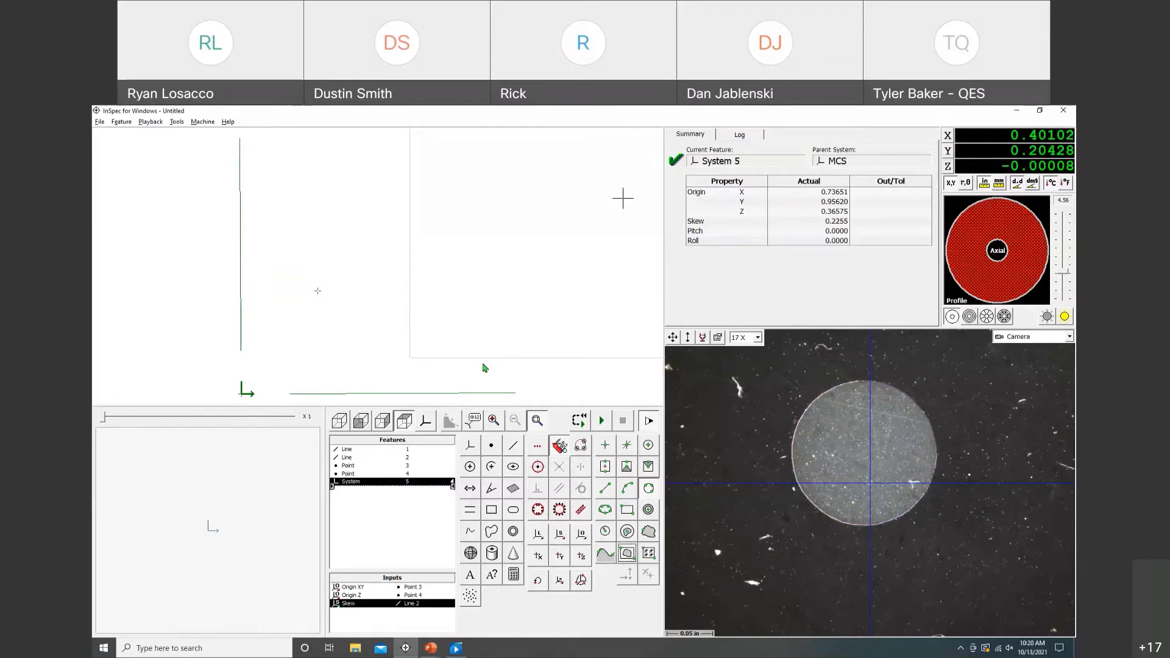
Switch to the webinar slideshow and advance to the Storing Systems & Features slide
{"action": "key", "text": "alt+Tab"}
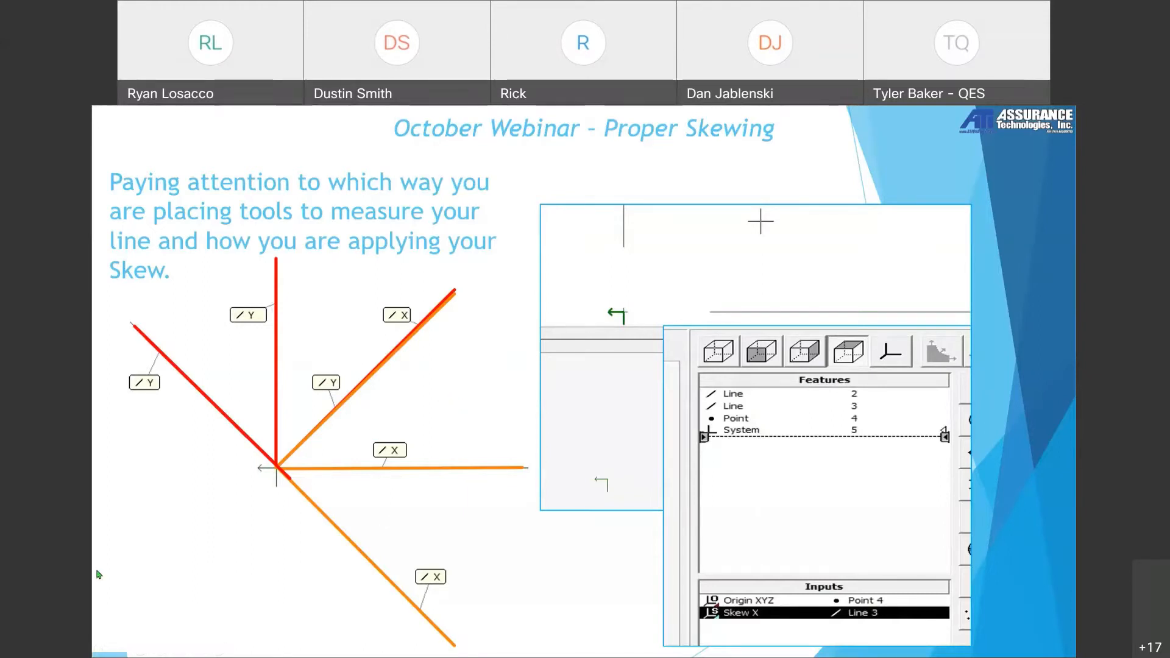
{"action": "left_click", "coordinate": [605, 394]}
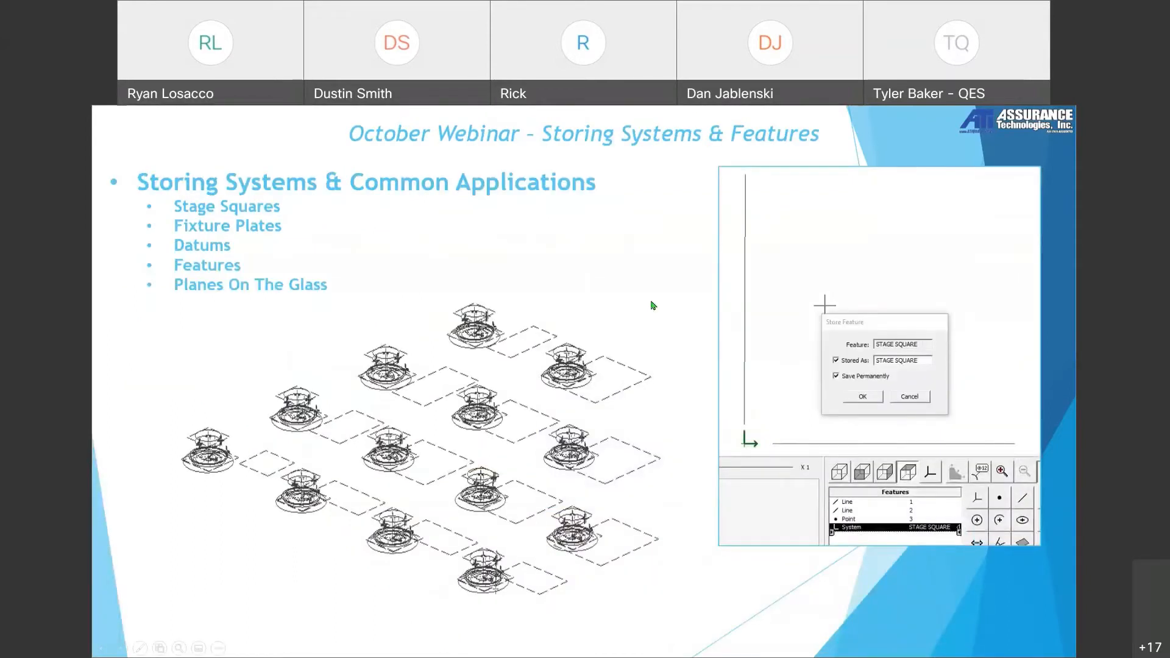
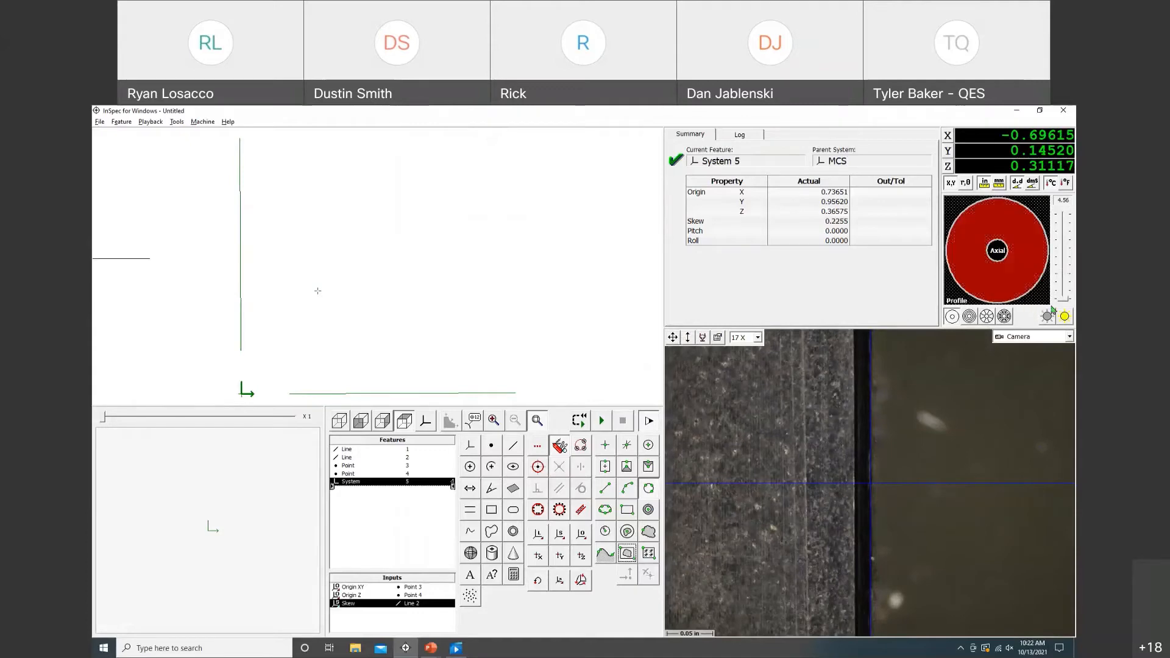
Switch to profile lighting at an automatically set level and centre the camera on the stage's vertical edge
{"action": "left_click", "coordinate": [1043, 299]}
{"action": "left_click", "coordinate": [1064, 317]}
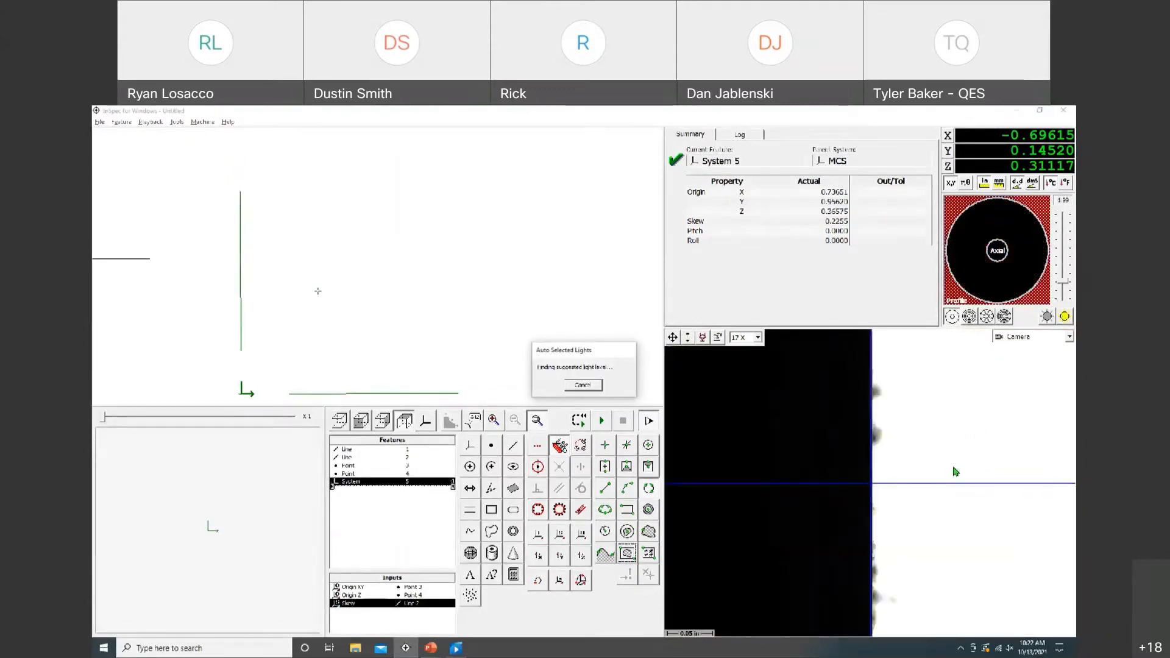
{"action": "right_click", "coordinate": [873, 468]}
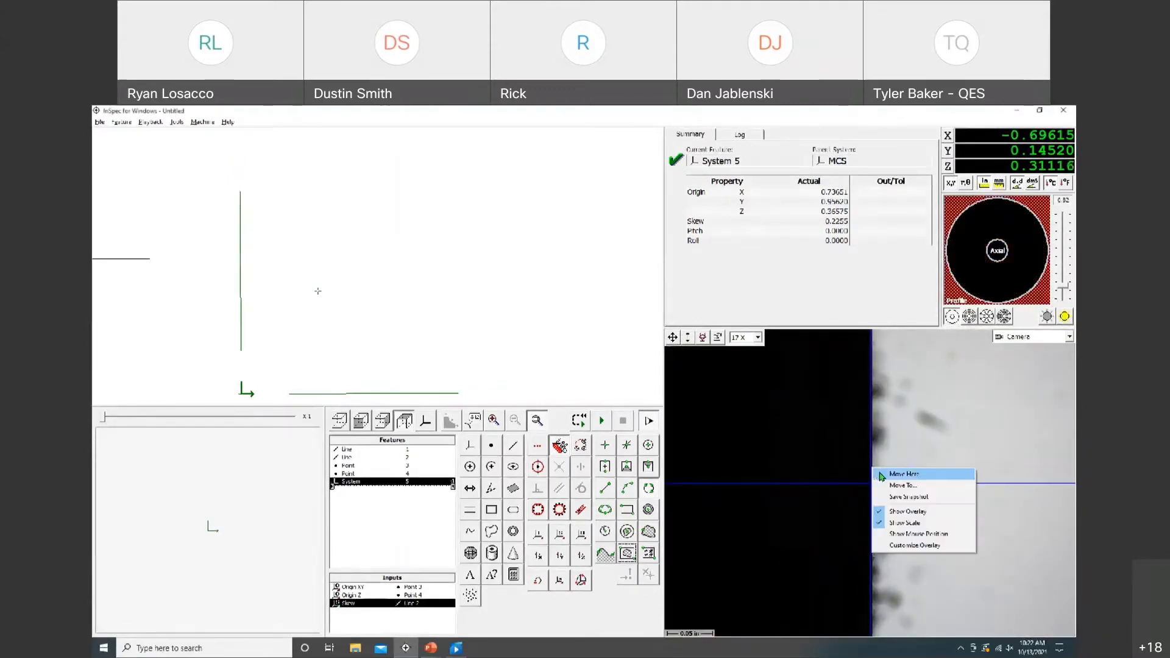
{"action": "left_click", "coordinate": [881, 476]}
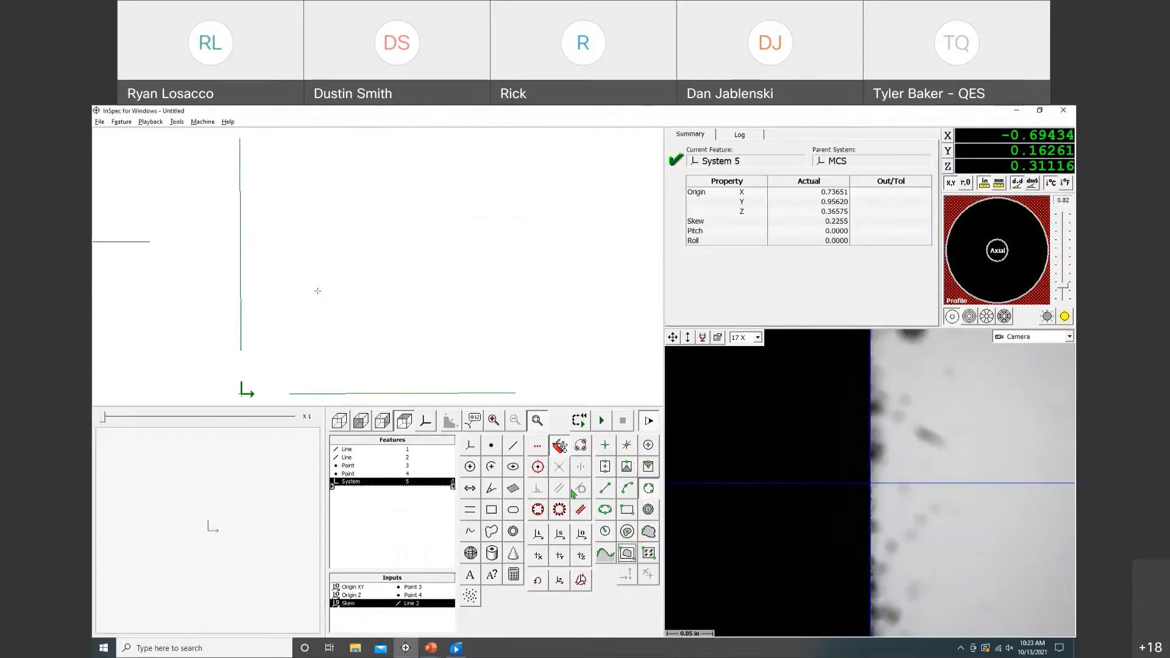
Start a new program without saving the changes to the untitled one
{"action": "left_click", "coordinate": [97, 122]}
{"action": "left_click", "coordinate": [109, 134]}
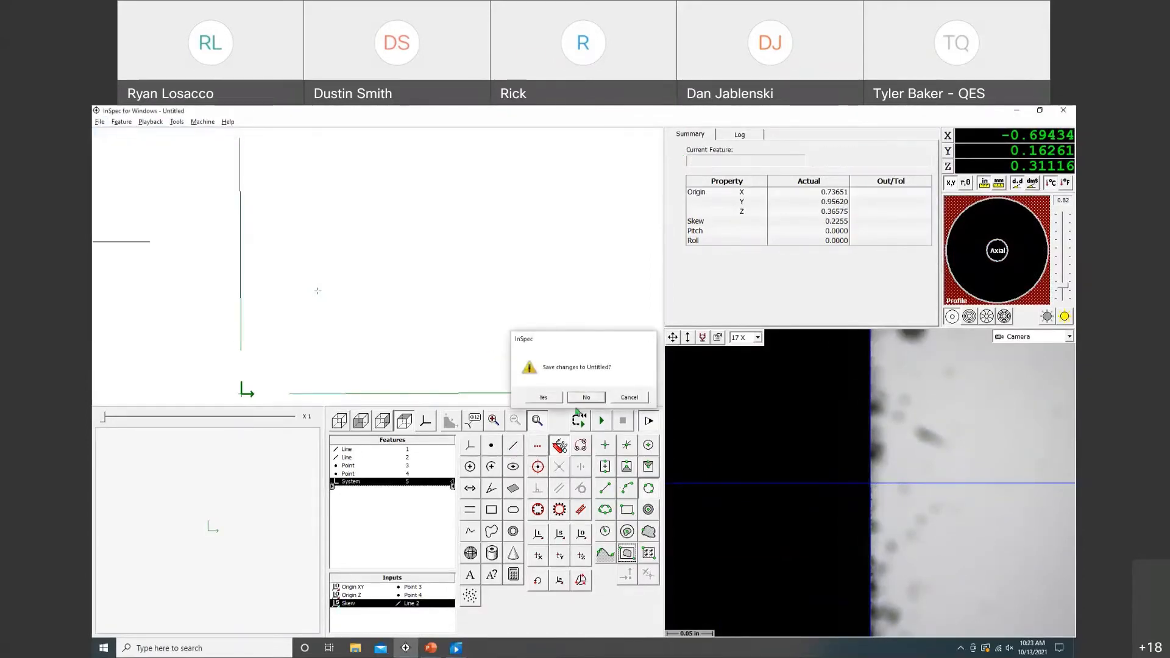
{"action": "left_click", "coordinate": [584, 397]}
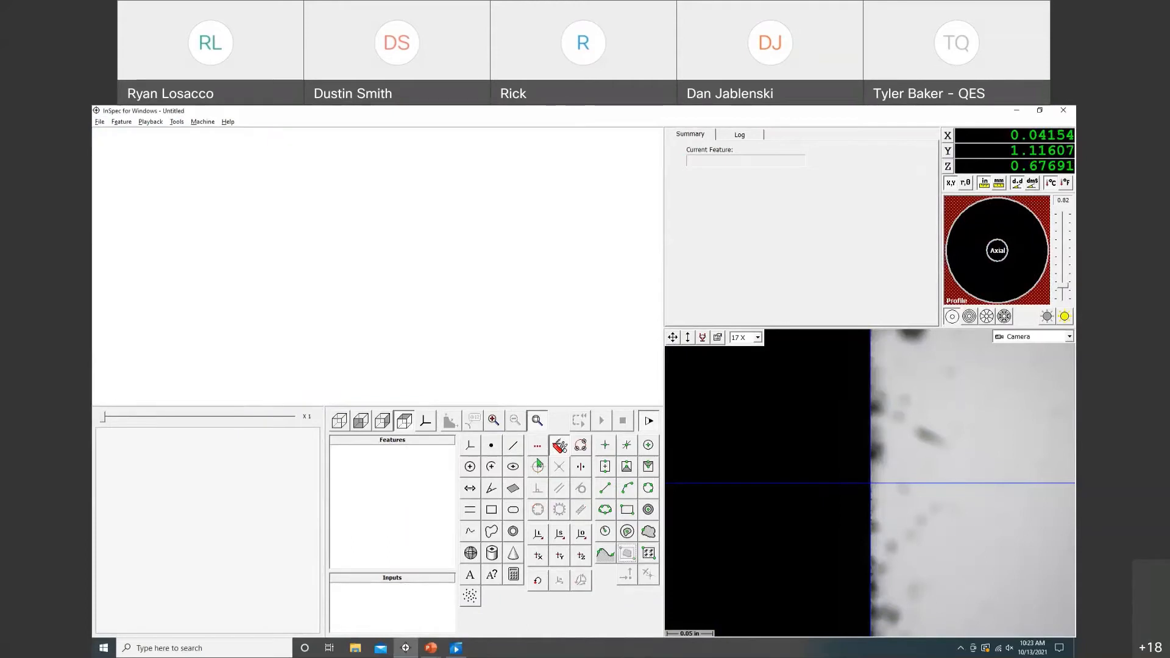
Examine the stored features available for recall, including Fixture 23 Datum A, without recalling one
{"action": "left_click", "coordinate": [539, 582]}
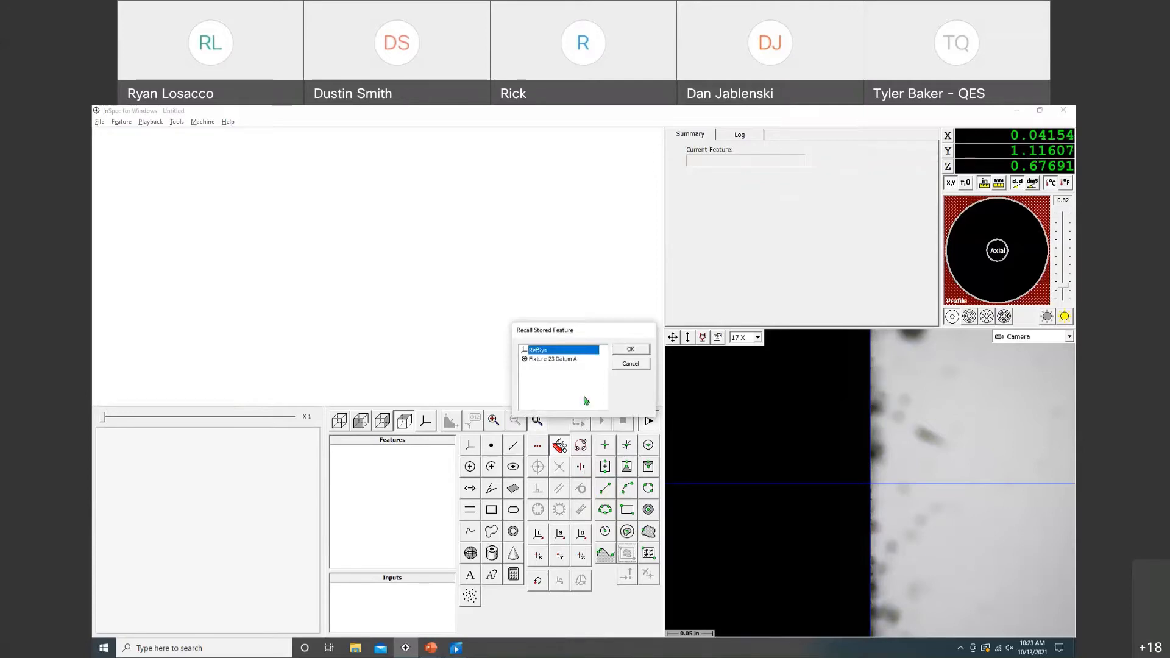
{"action": "left_click", "coordinate": [563, 359]}
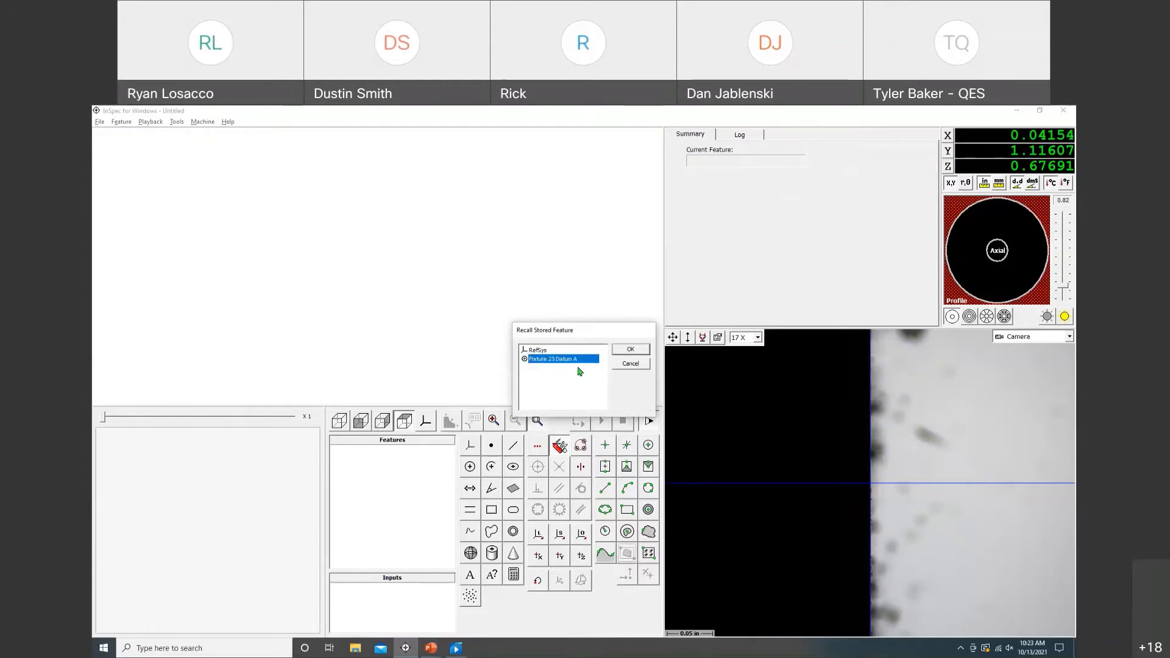
{"action": "left_click", "coordinate": [629, 364]}
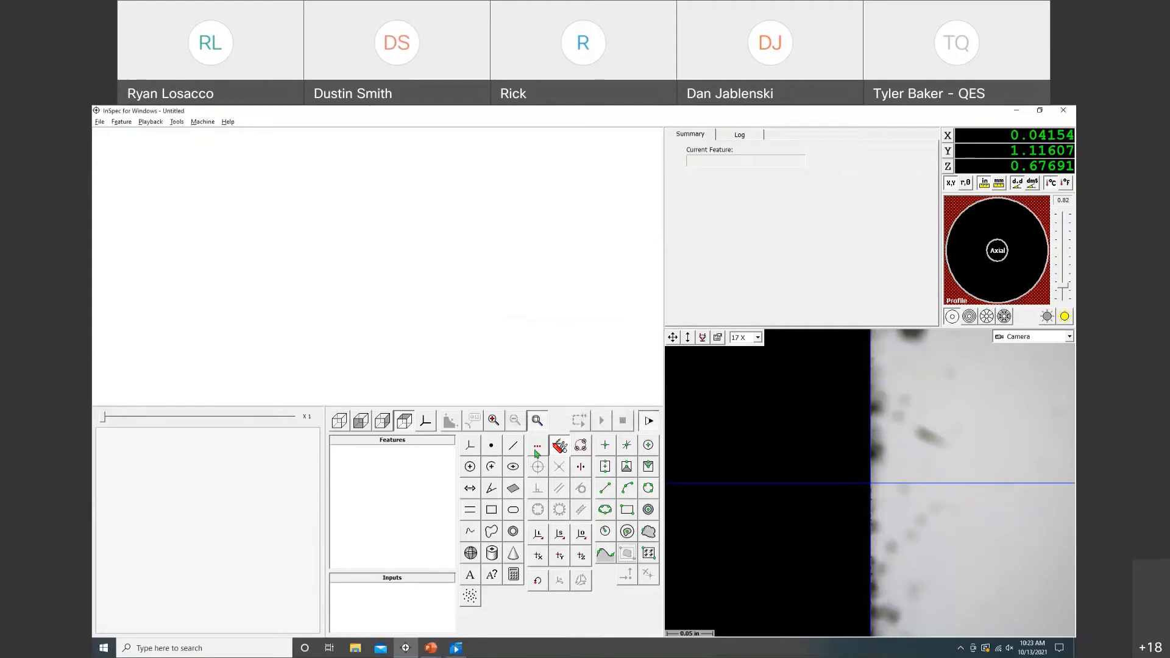
Measure Line 1 downward along the stage's left edge, fitting points from an upper and a lower segment
{"action": "left_click", "coordinate": [512, 449]}
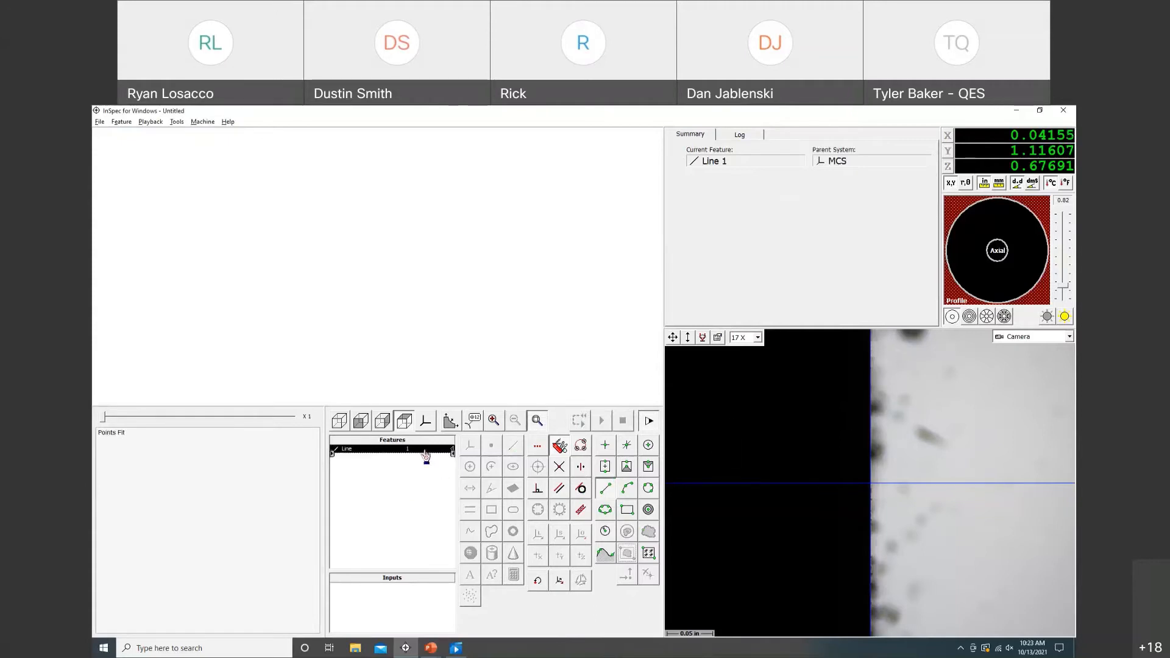
{"action": "left_click_drag", "start_coordinate": [866, 349], "coordinate": [873, 620]}
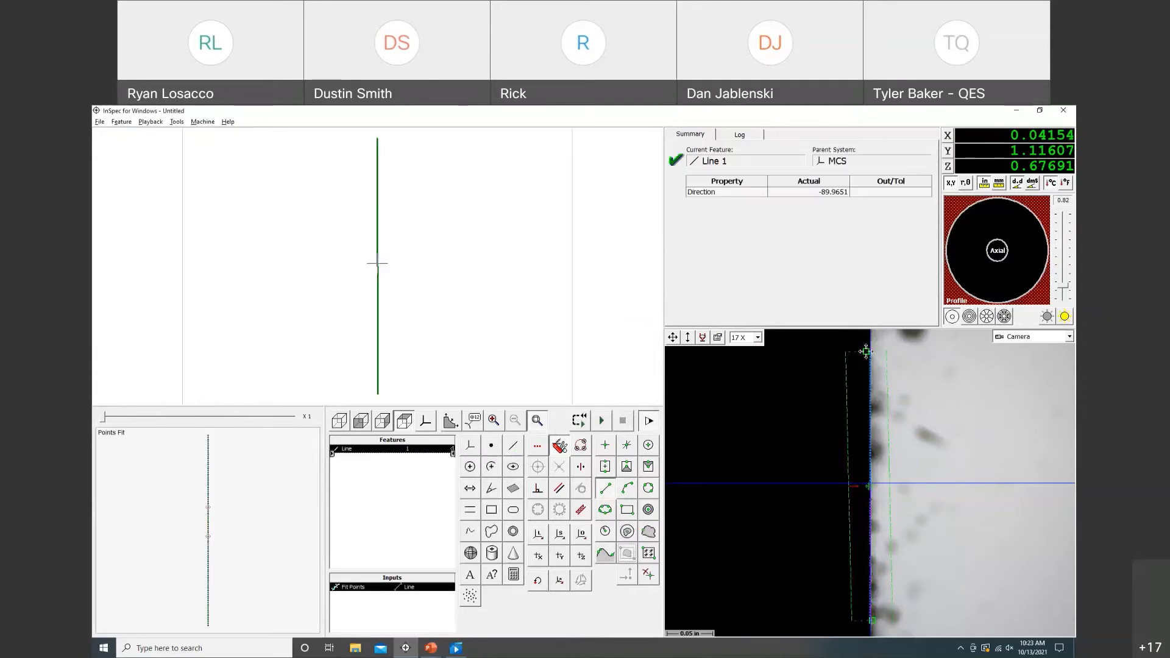
{"action": "left_click_drag", "start_coordinate": [890, 482], "coordinate": [909, 482]}
{"action": "left_click_drag", "start_coordinate": [673, 339], "coordinate": [685, 249]}
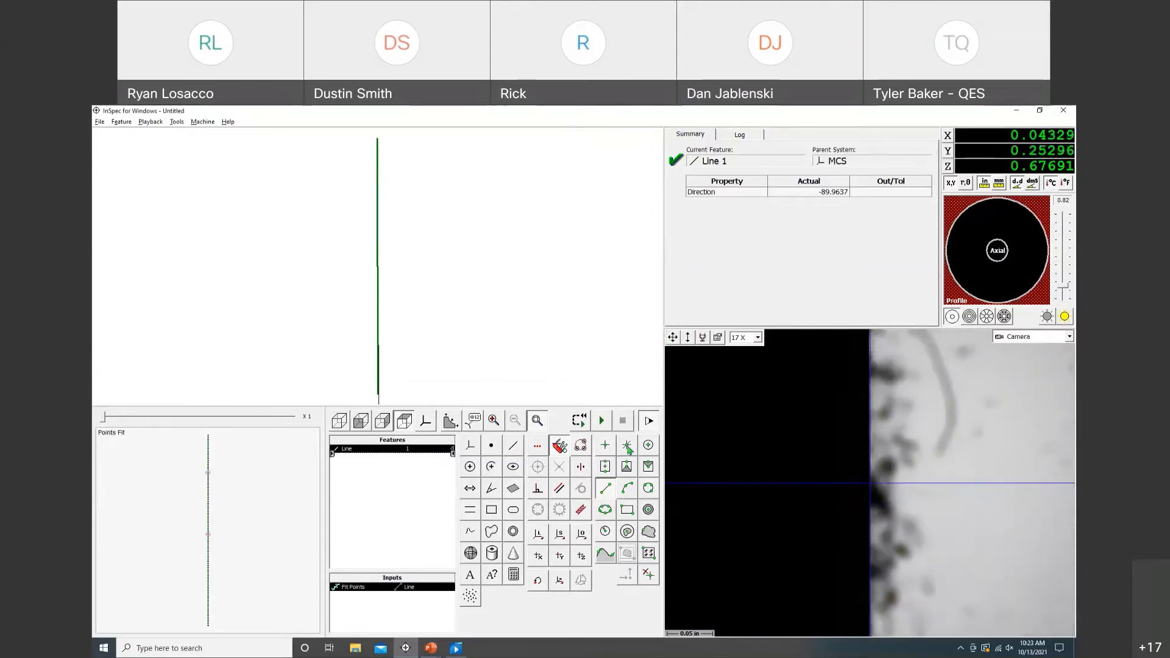
{"action": "left_click", "coordinate": [537, 445]}
{"action": "left_click", "coordinate": [870, 347]}
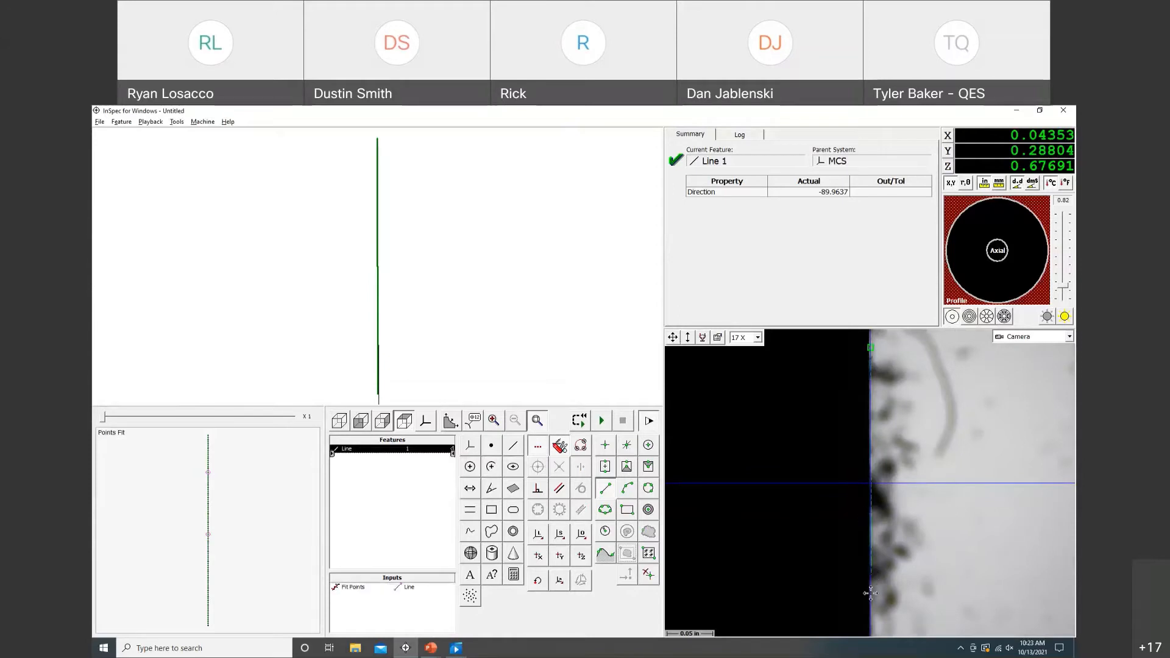
{"action": "left_click", "coordinate": [870, 593]}
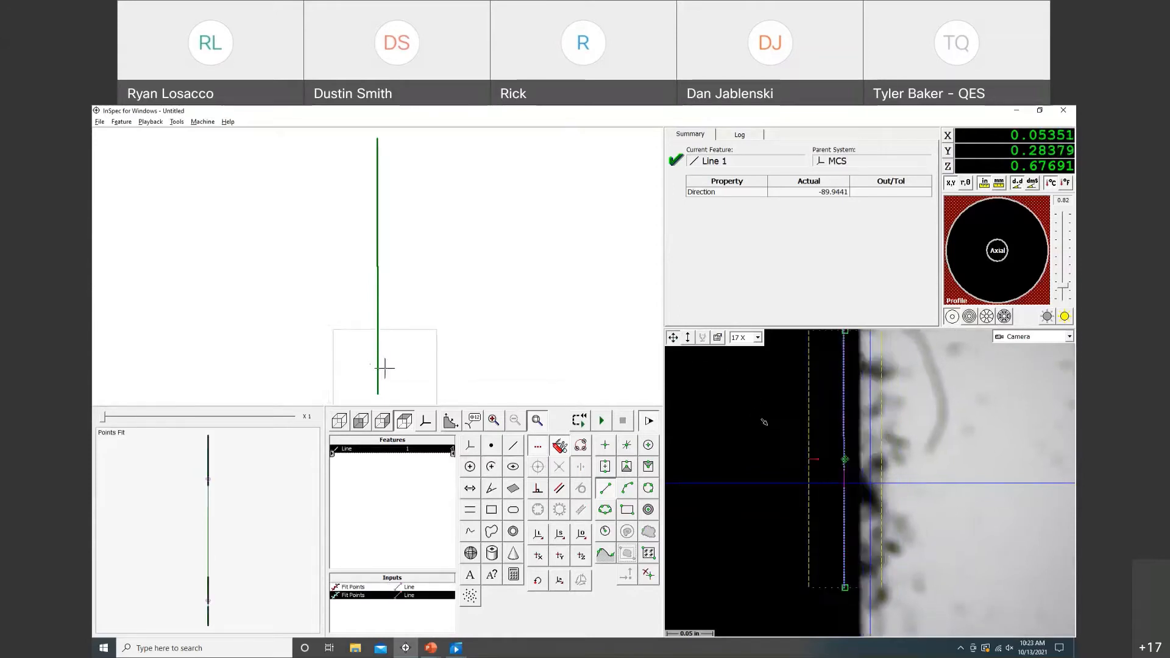
Measure Line 2 from left to right along the stage's bottom edge, fitting points from two widely spaced segments
{"action": "left_click", "coordinate": [537, 445]}
{"action": "left_click", "coordinate": [711, 463]}
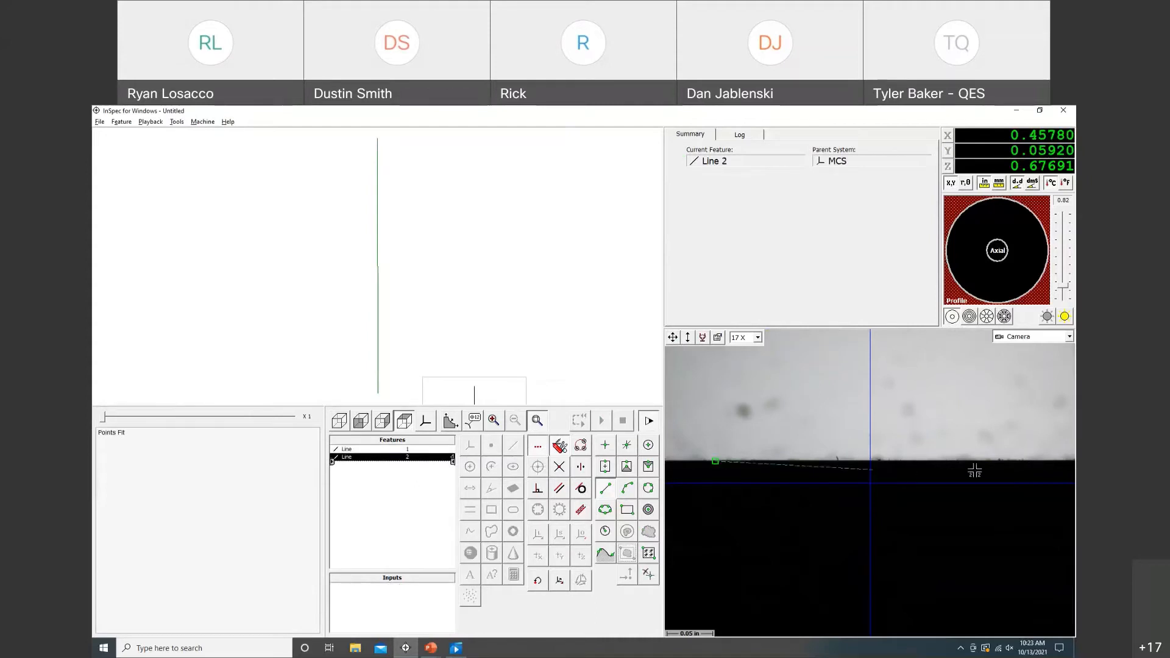
{"action": "left_click", "coordinate": [1048, 462]}
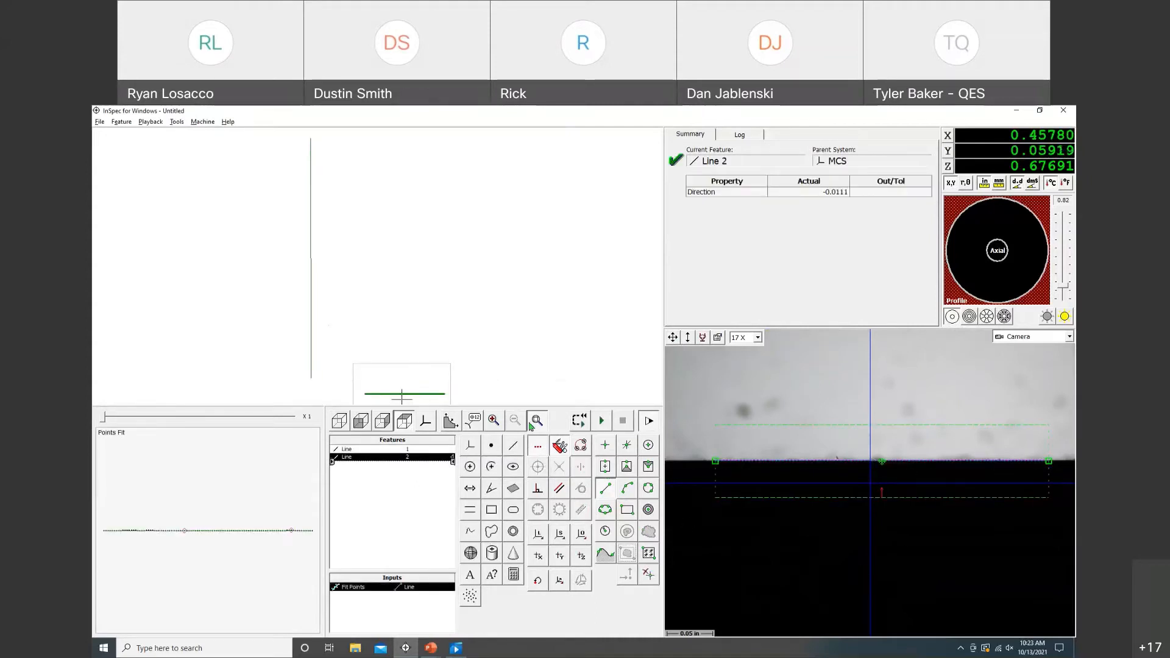
{"action": "right_click", "coordinate": [622, 394]}
{"action": "left_click", "coordinate": [654, 398]}
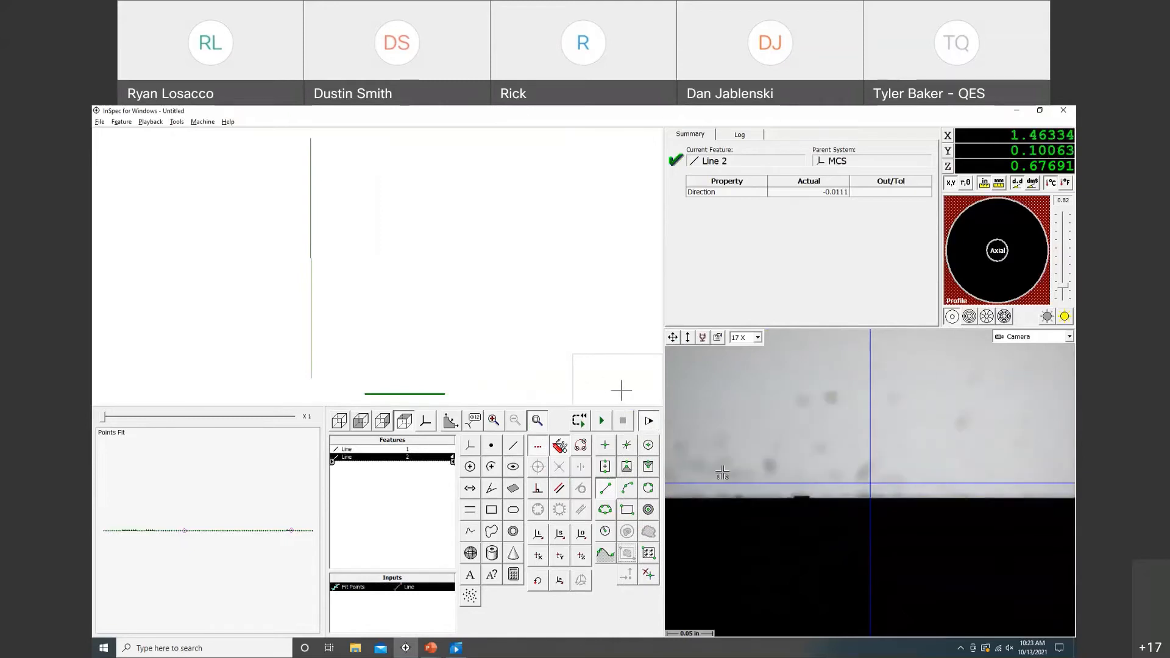
{"action": "left_click", "coordinate": [719, 504]}
{"action": "left_click", "coordinate": [1053, 497]}
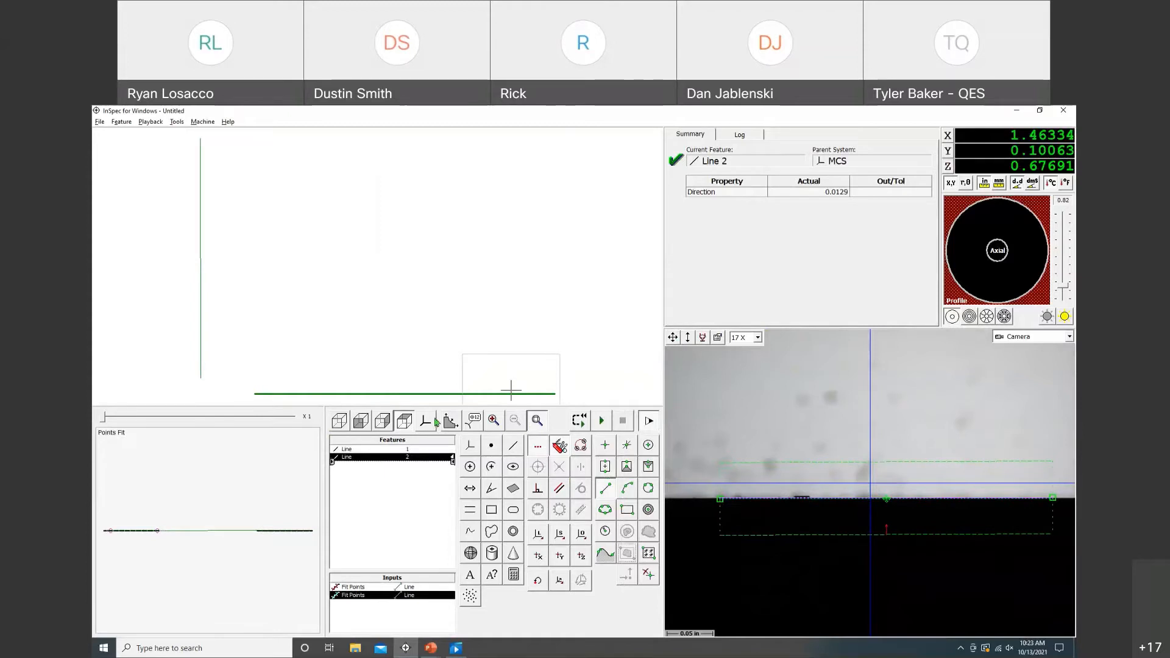
Construct a point at the intersection of Line 1 and Line 2
{"action": "left_click", "coordinate": [490, 446]}
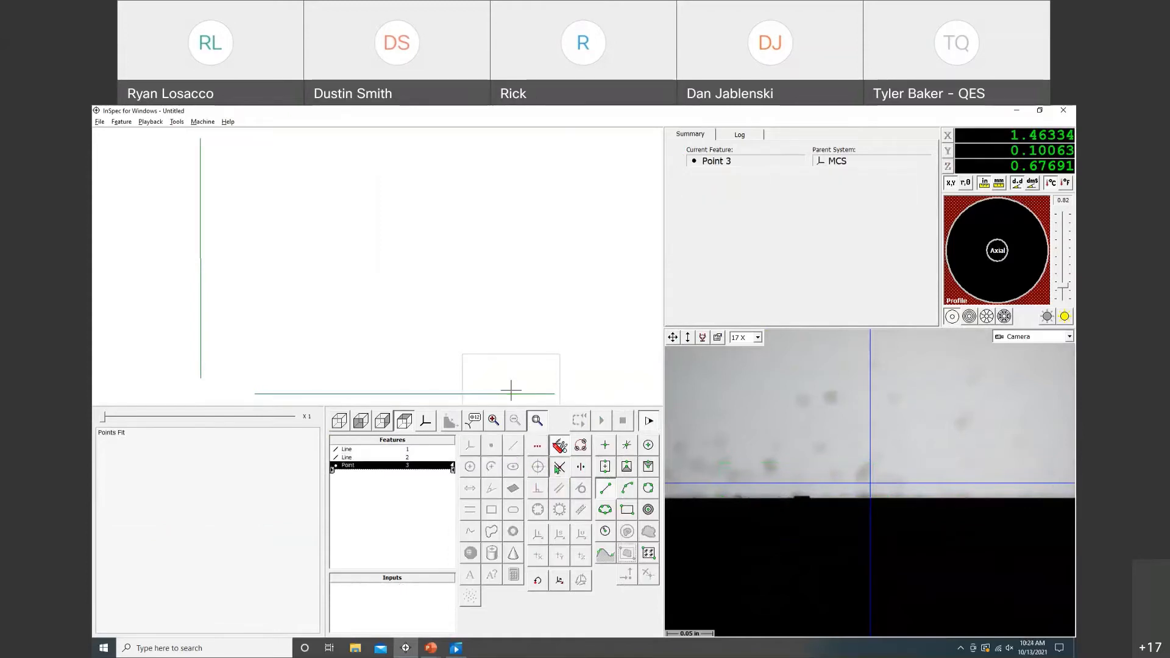
{"action": "left_click", "coordinate": [204, 361]}
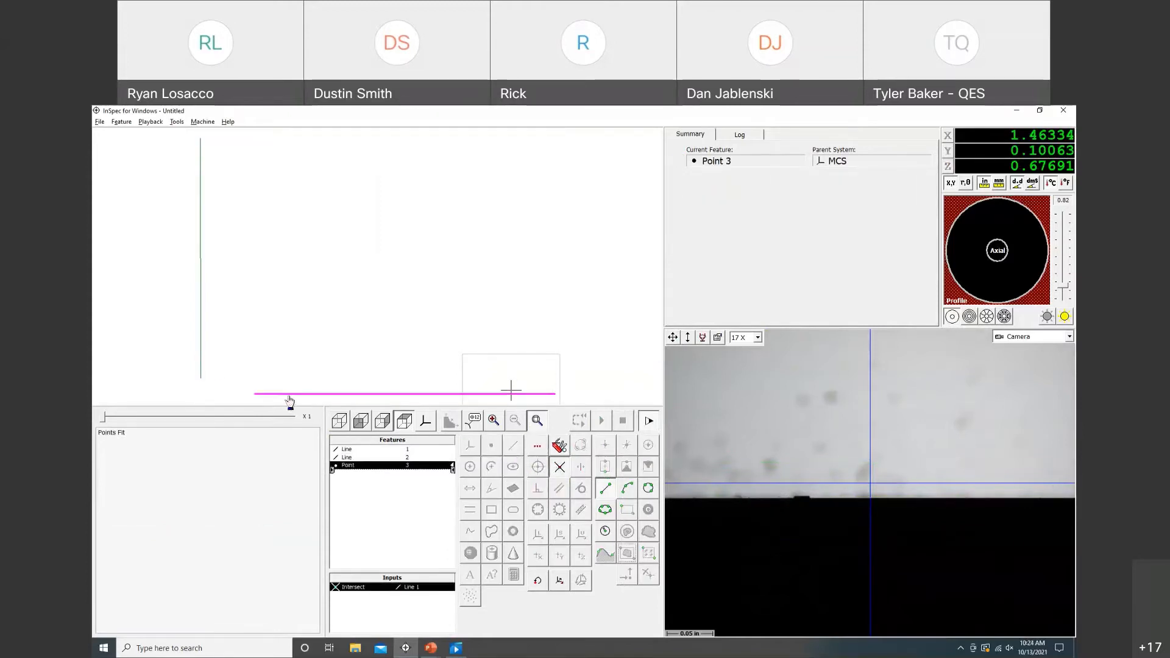
{"action": "left_click", "coordinate": [314, 392]}
Set the insertion position at Line 1 and recall the stored RefSys system at the start of the program
{"action": "right_click", "coordinate": [382, 451]}
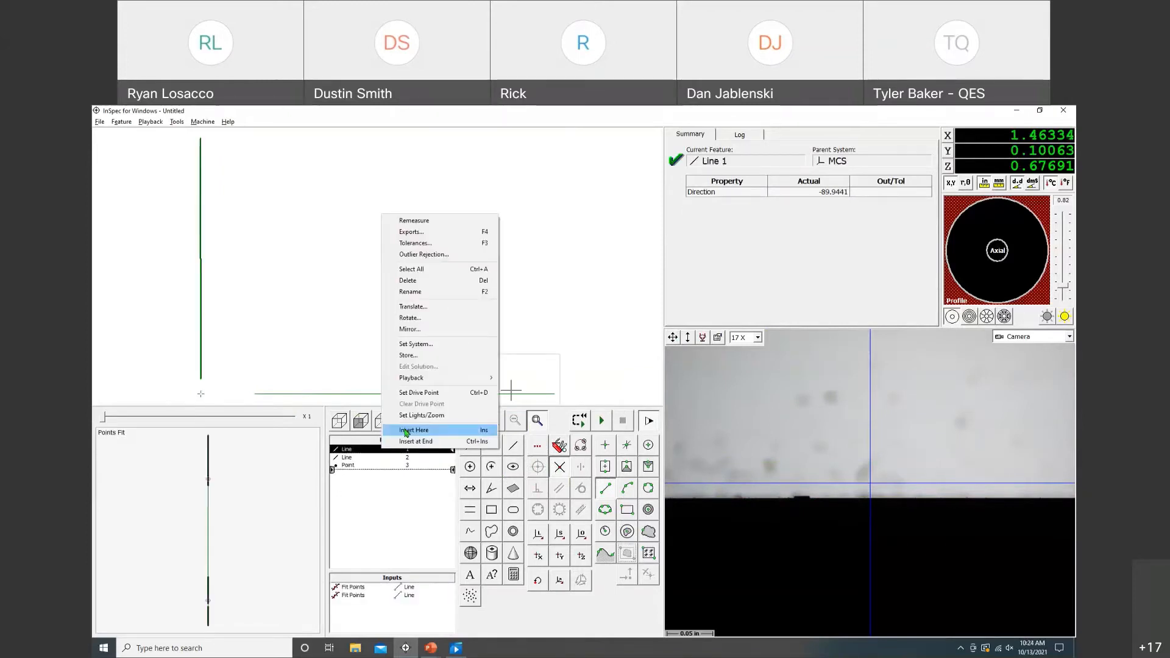
{"action": "left_click", "coordinate": [405, 431]}
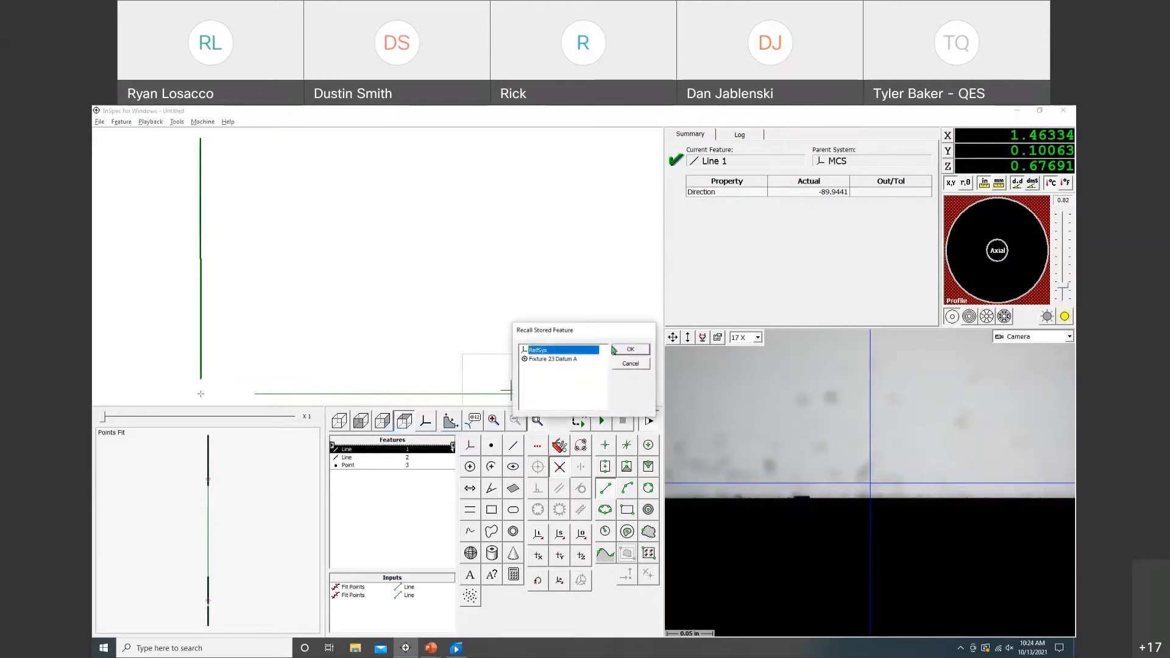
{"action": "left_click", "coordinate": [617, 352]}
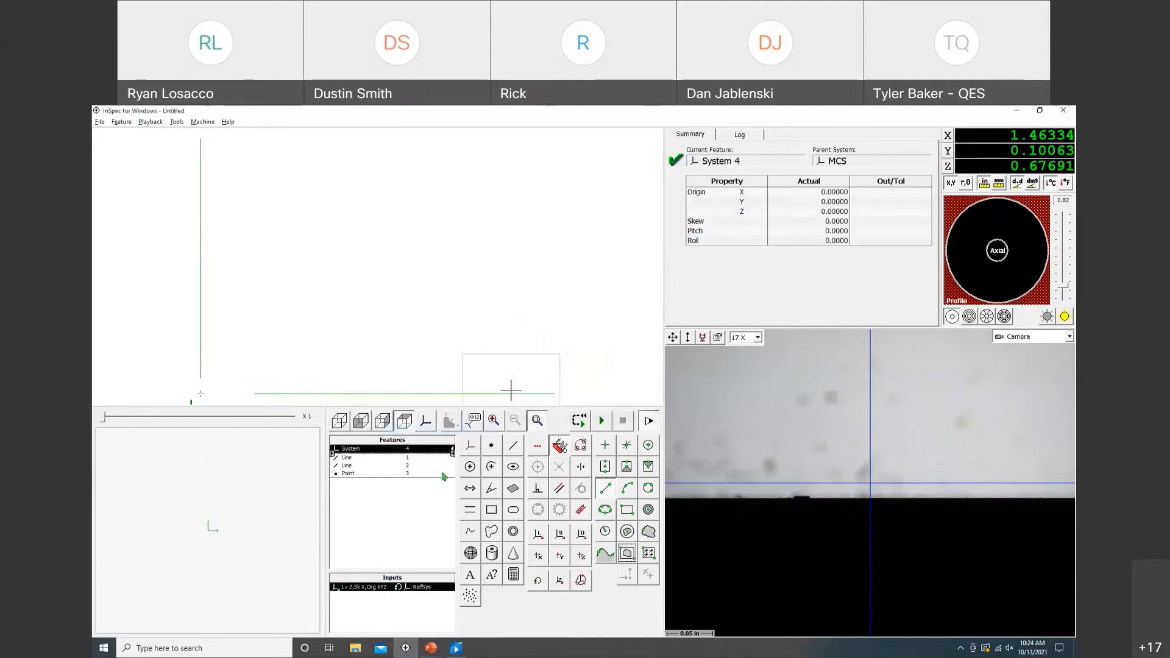
Return the insertion position to the end of the program and set System 4 as the system for Line 1, Line 2 and Point 3
{"action": "right_click", "coordinate": [437, 466]}
{"action": "left_click", "coordinate": [463, 461]}
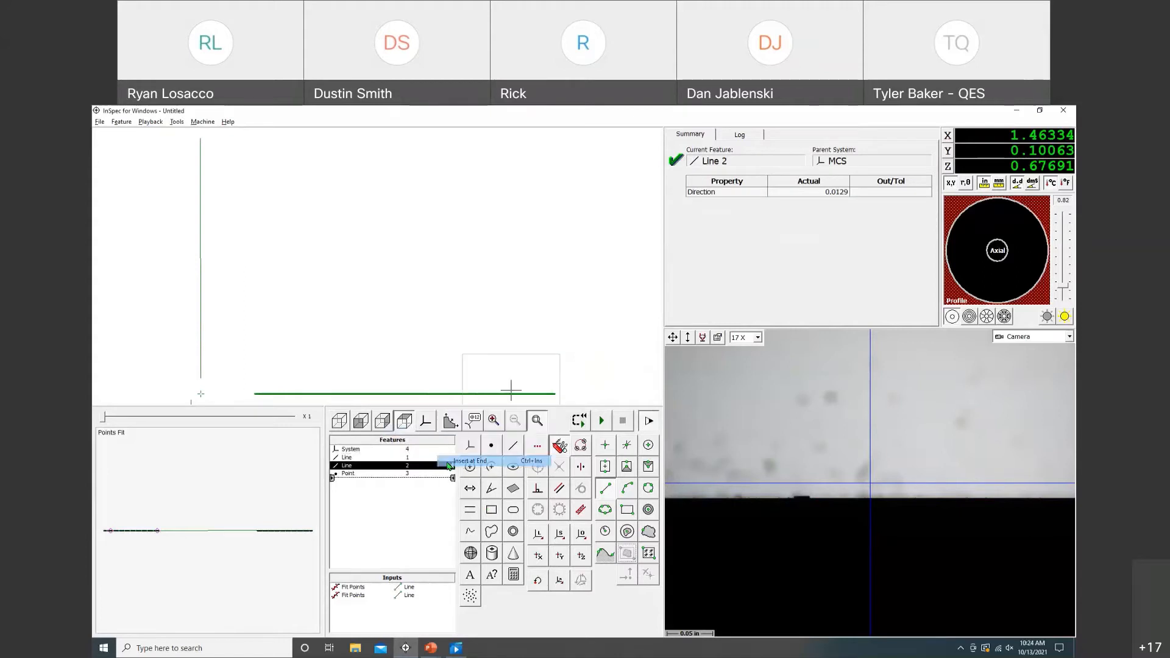
{"action": "left_click", "coordinate": [433, 457], "text": "ctrl"}
{"action": "left_click", "coordinate": [430, 474], "text": "ctrl"}
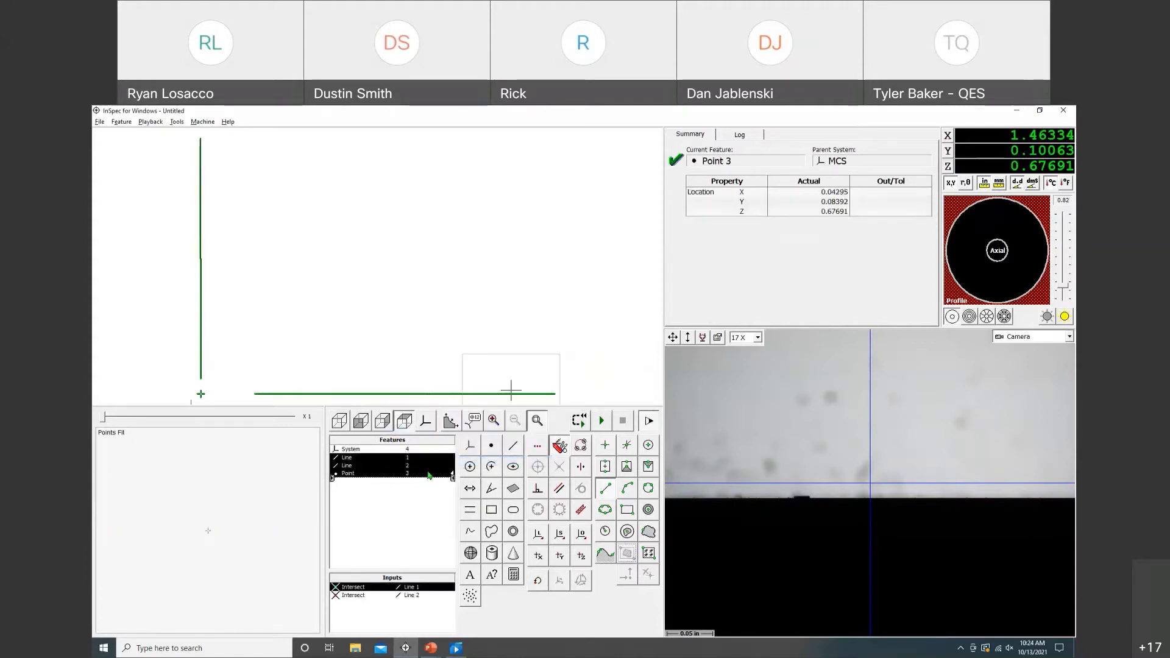
{"action": "right_click", "coordinate": [429, 475]}
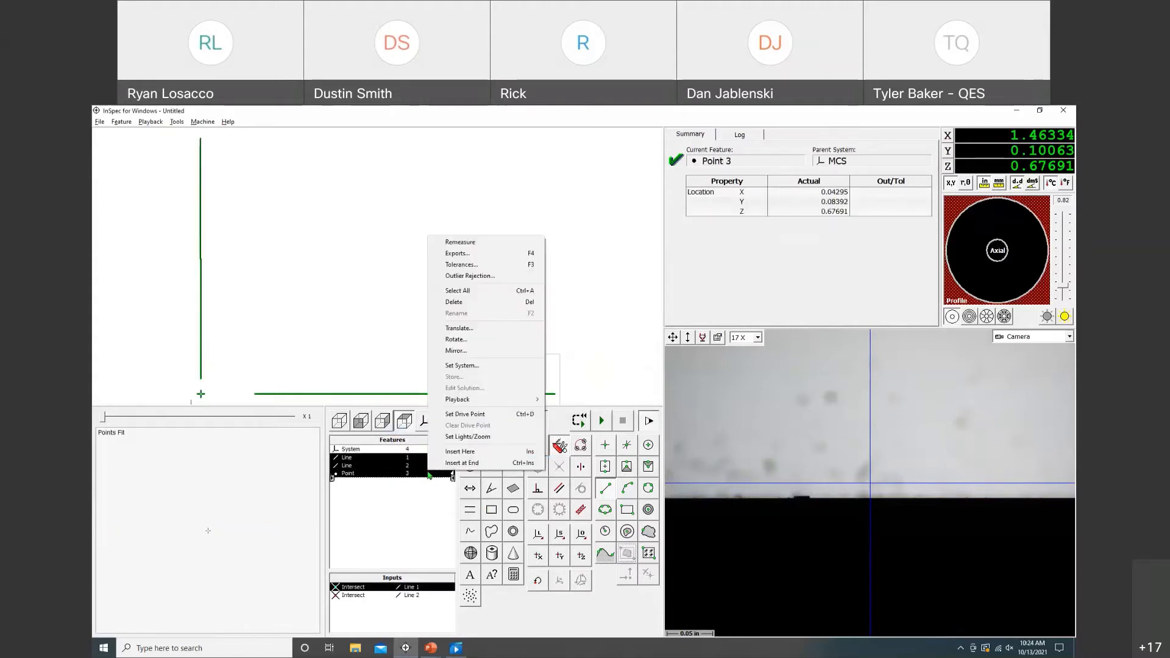
{"action": "left_click", "coordinate": [494, 366]}
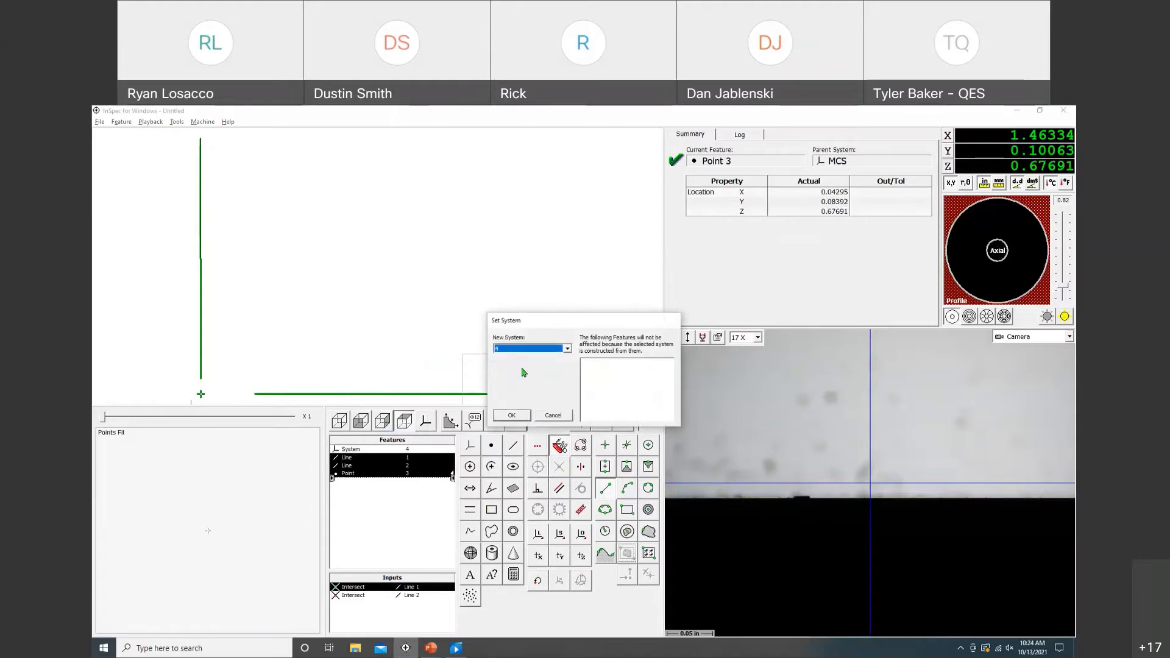
{"action": "left_click", "coordinate": [512, 415]}
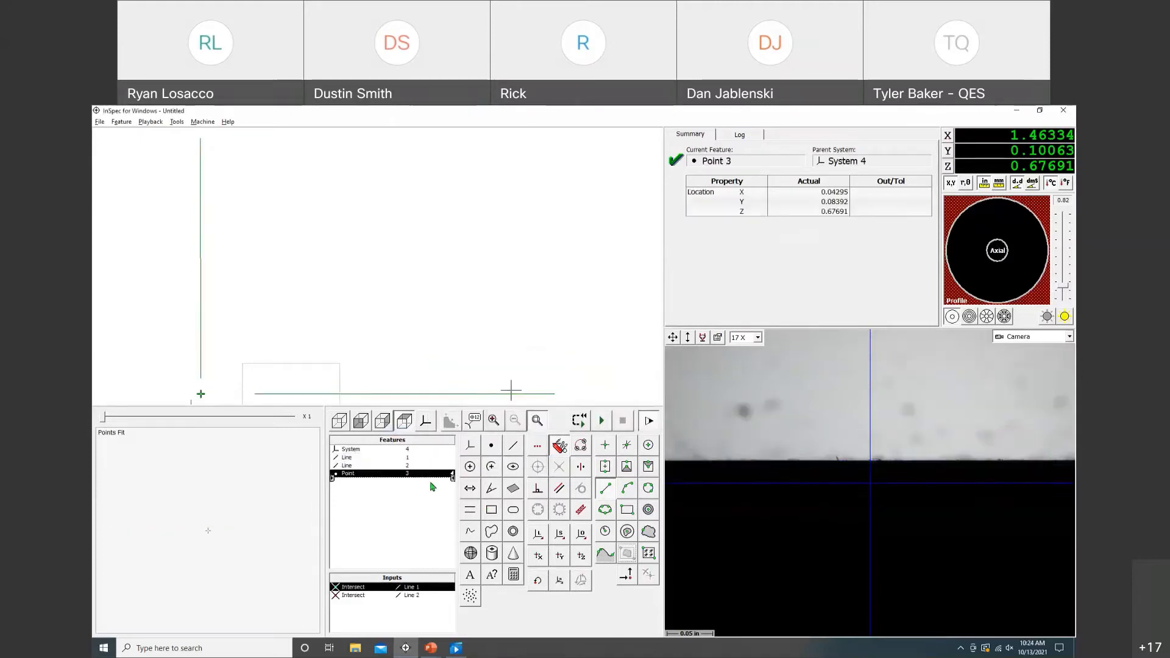
Construct a new system with its XYZ origin at Point 3 and its skew from Line 2
{"action": "left_click", "coordinate": [583, 536]}
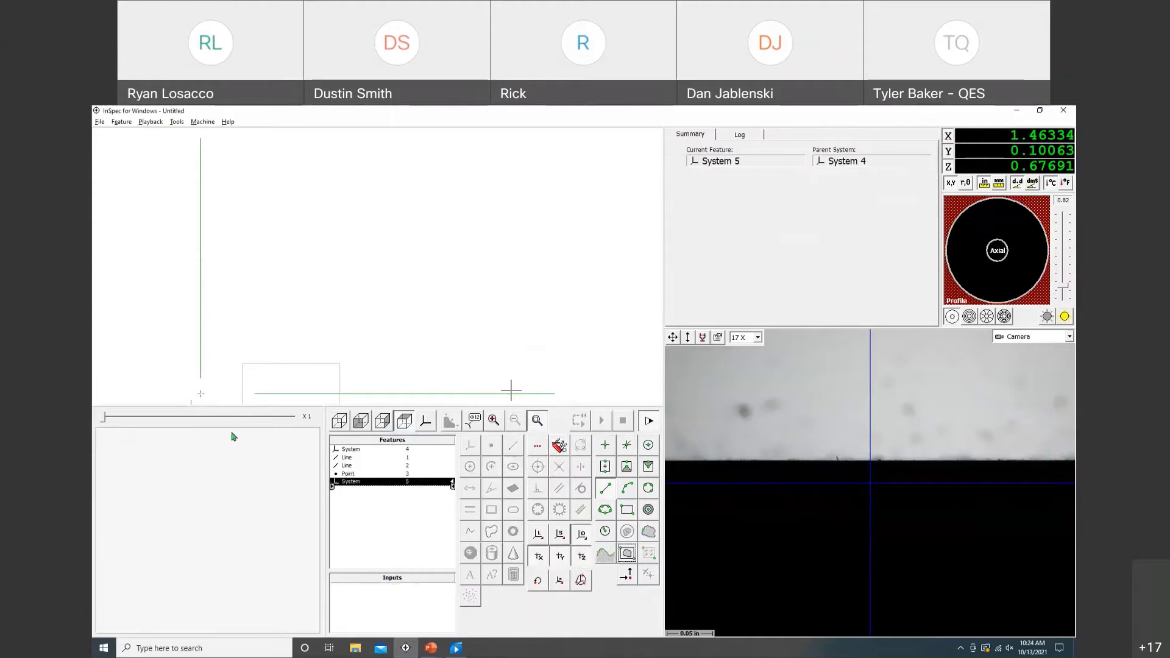
{"action": "left_click", "coordinate": [201, 394]}
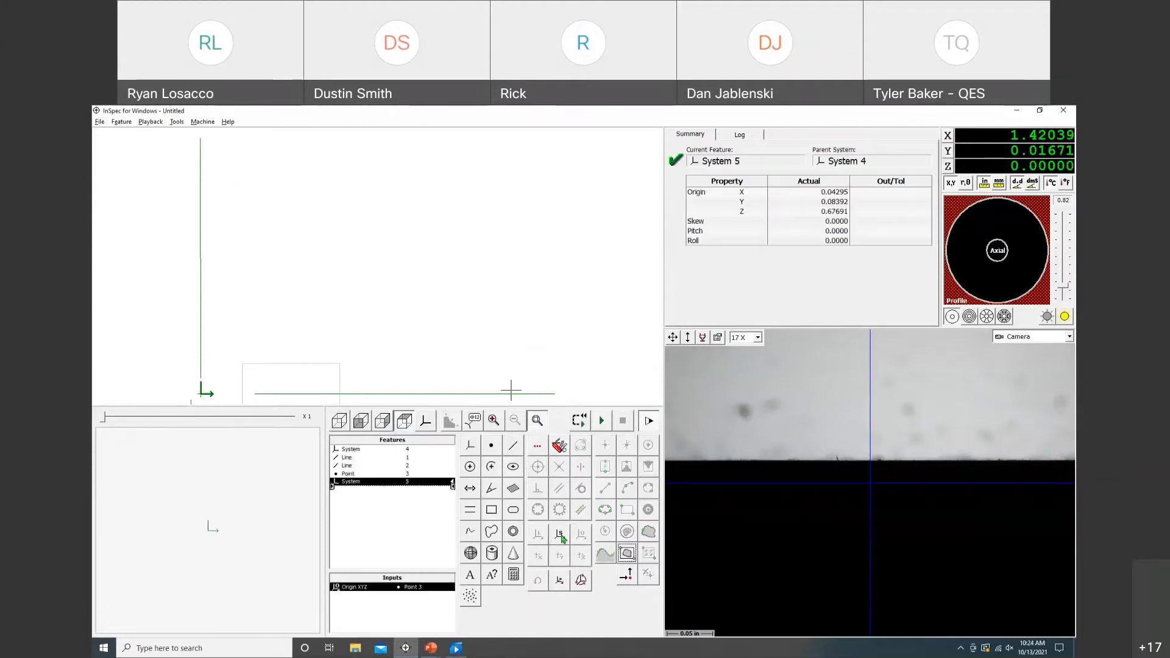
{"action": "left_click", "coordinate": [446, 395]}
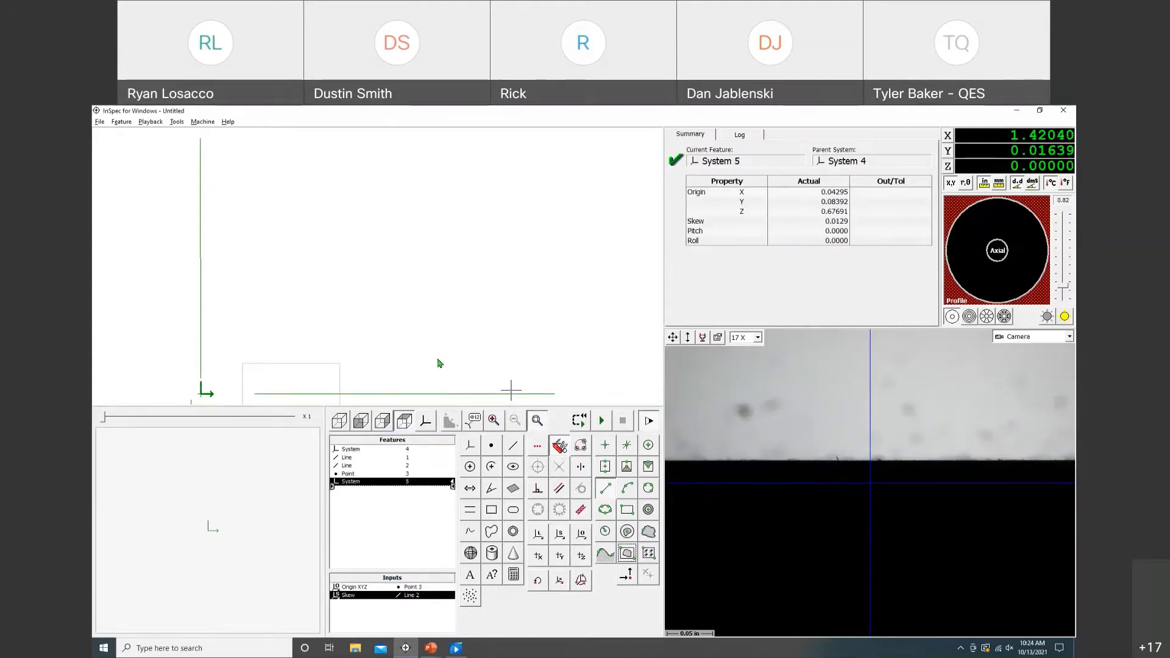
{"action": "left_click", "coordinate": [374, 365]}
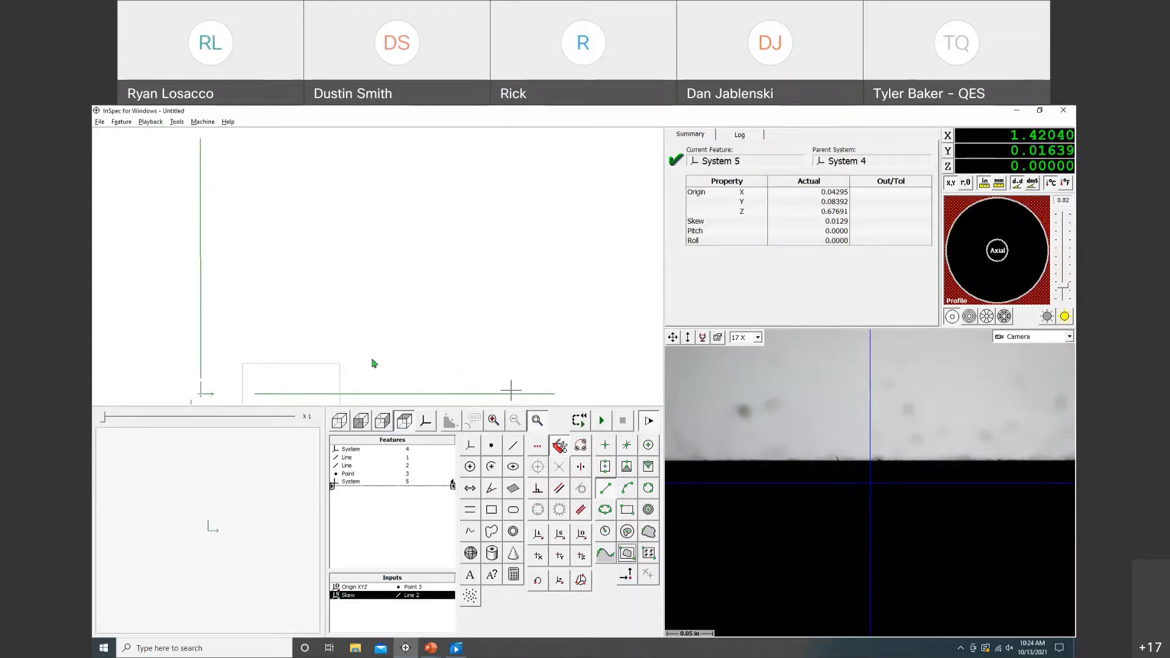
Rename the new system as STAGE SQUARE
{"action": "right_click", "coordinate": [390, 488]}
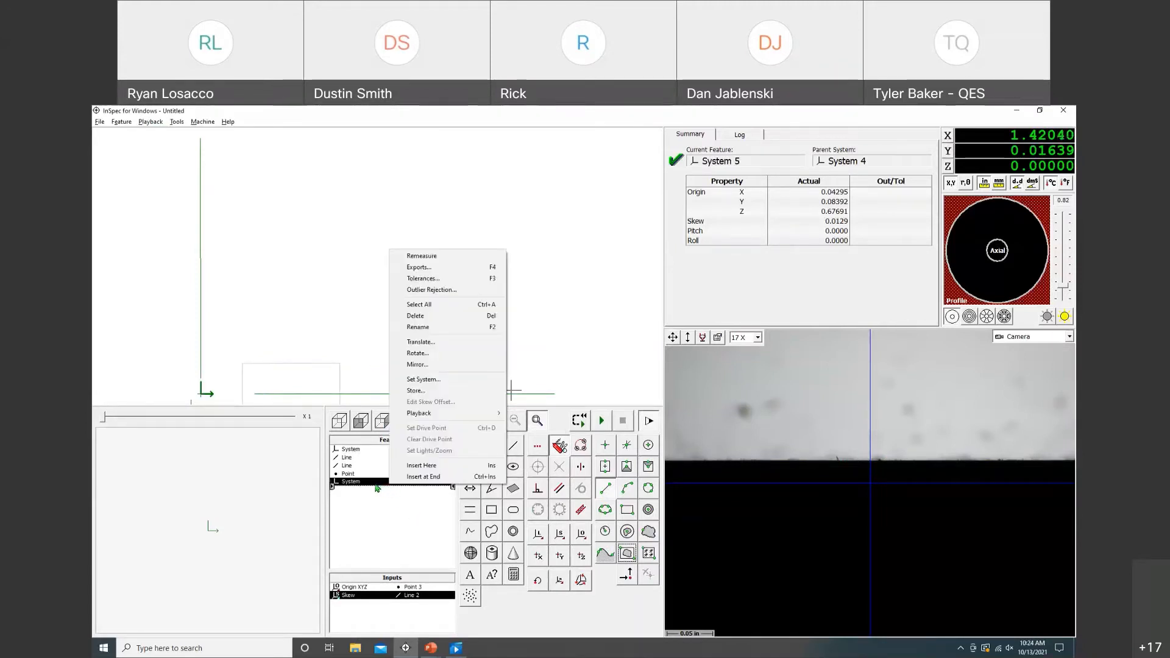
{"action": "left_click", "coordinate": [418, 327]}
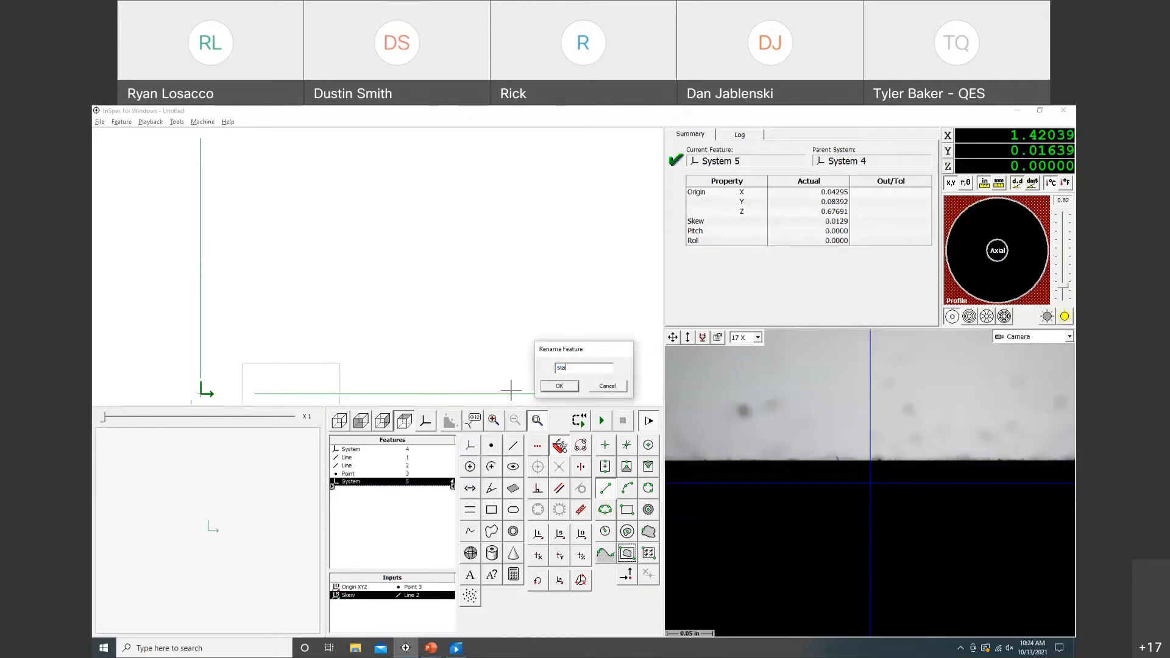
{"action": "type", "text": "STAGE SQUARE"}
{"action": "left_click", "coordinate": [574, 387]}
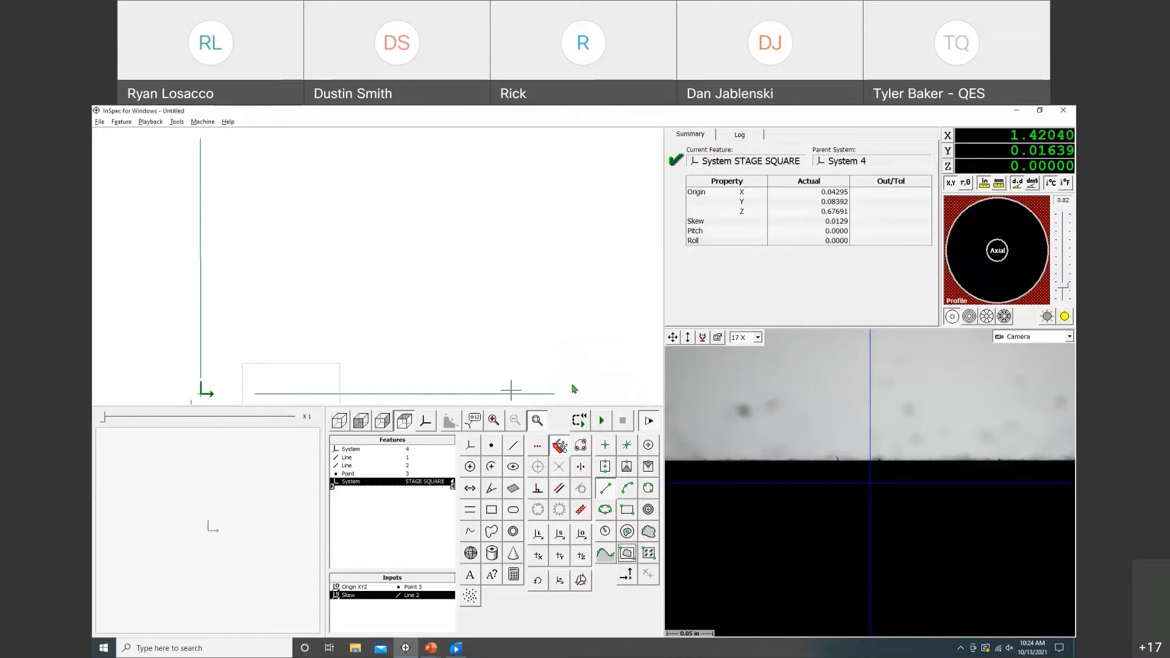
Store the system under the name STAGE SQUARE and save it permanently
{"action": "right_click", "coordinate": [425, 484]}
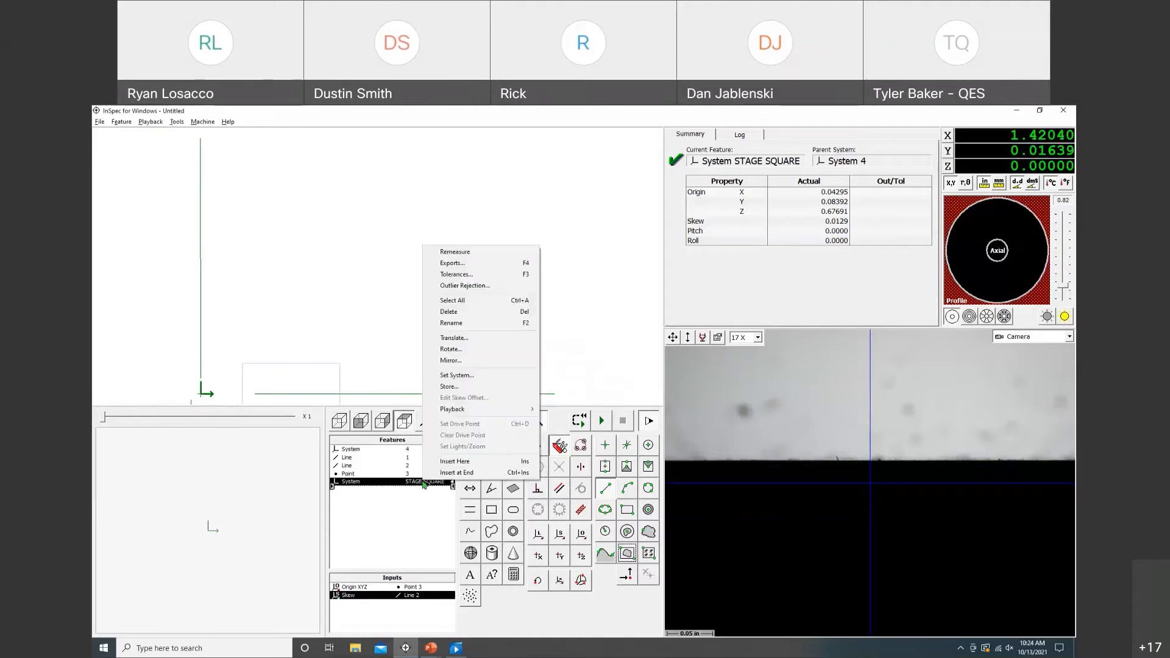
{"action": "left_click", "coordinate": [488, 390]}
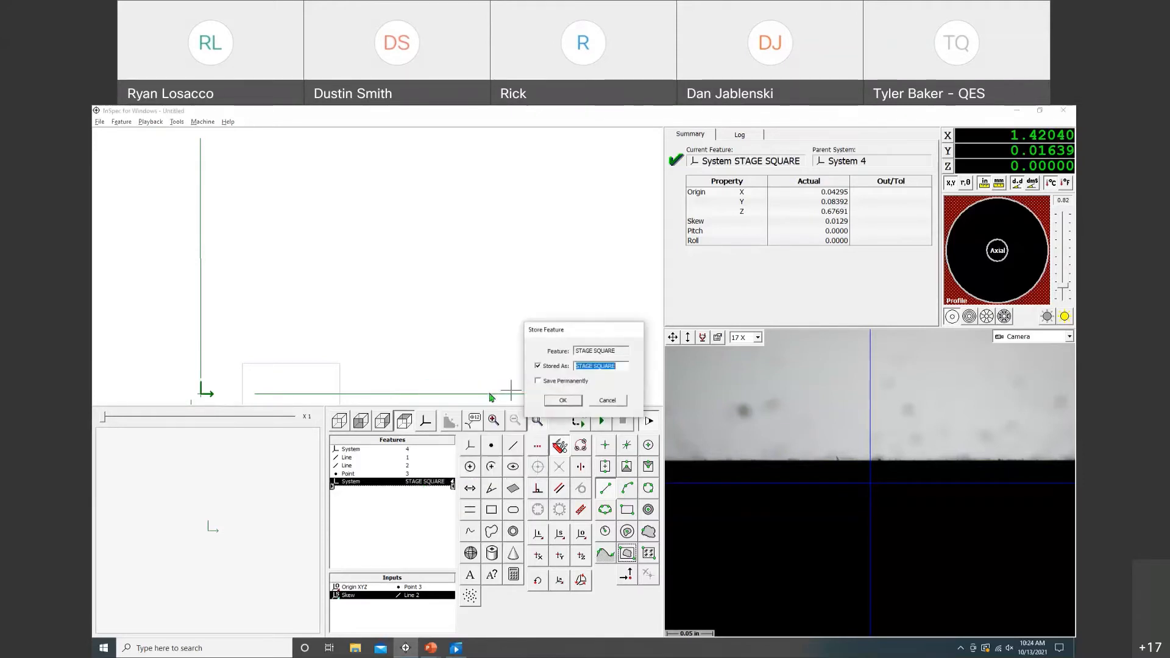
{"action": "left_click", "coordinate": [567, 383]}
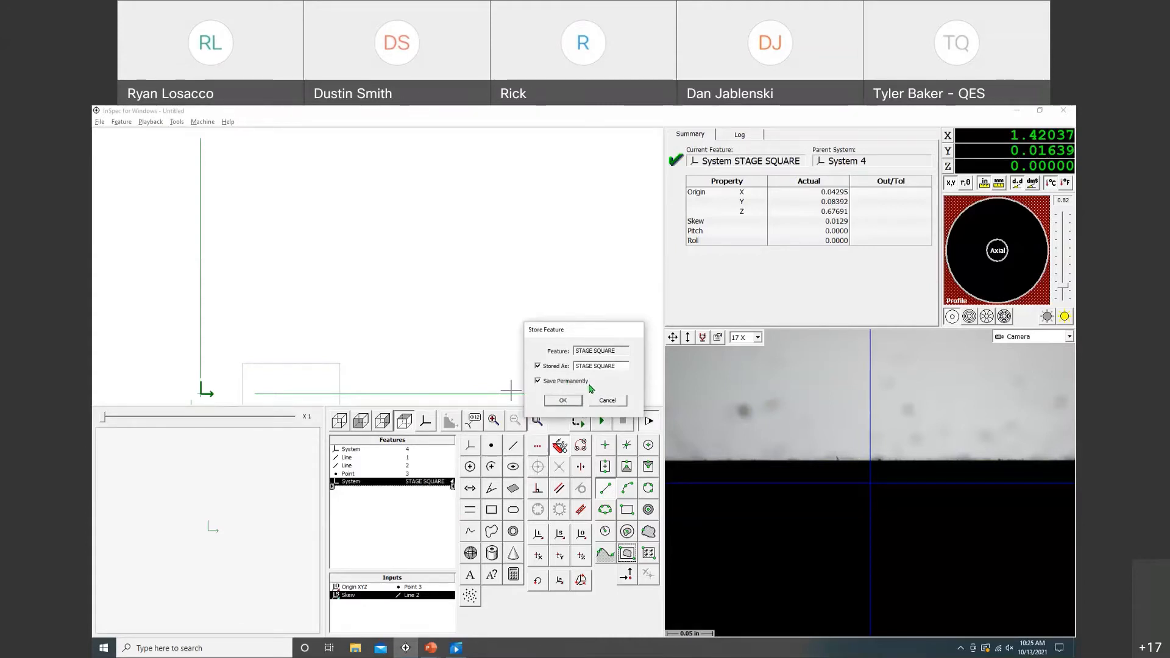
{"action": "left_click", "coordinate": [562, 400]}
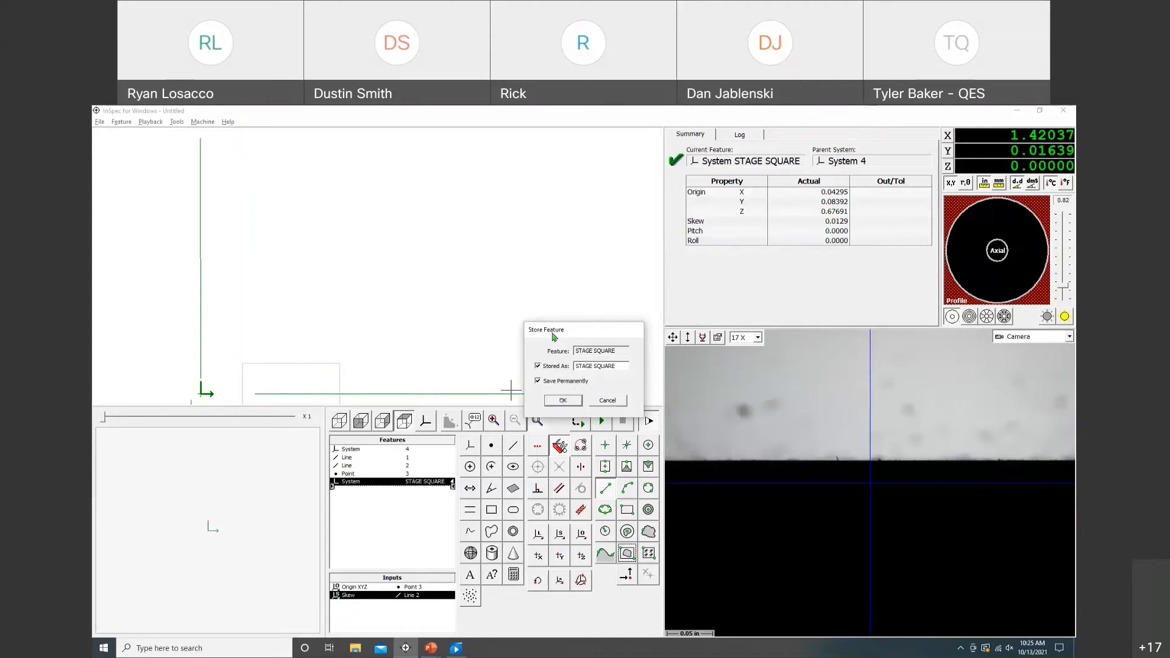
{"action": "left_click", "coordinate": [569, 401]}
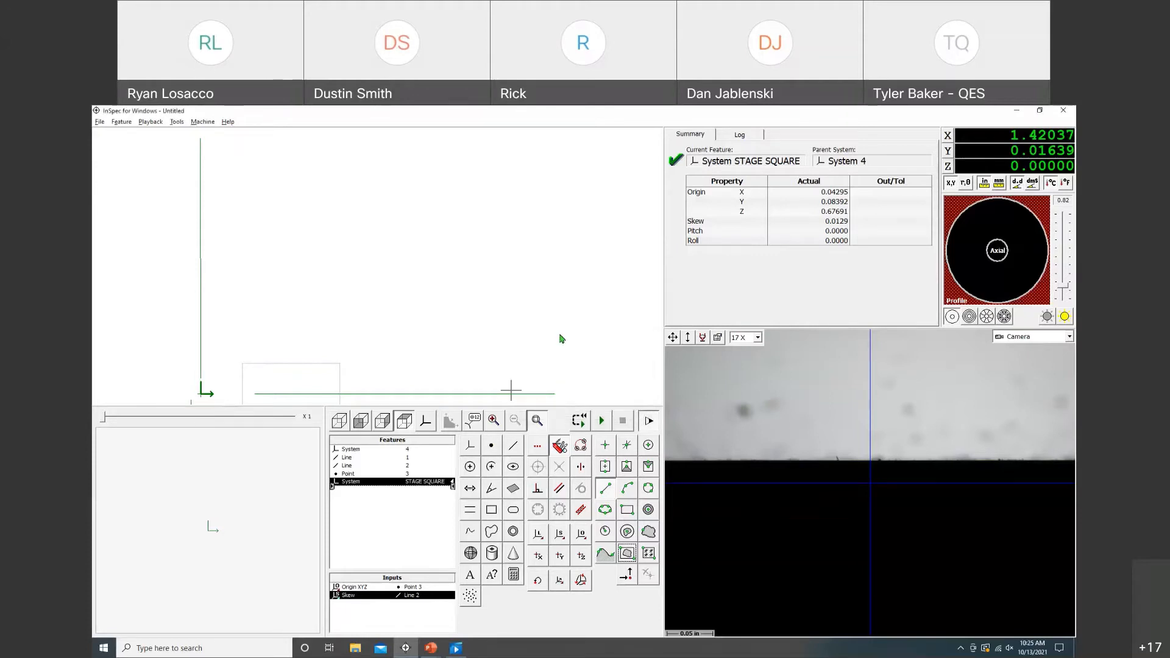
Start a new program without saving changes to the untitled one
{"action": "left_click", "coordinate": [99, 122]}
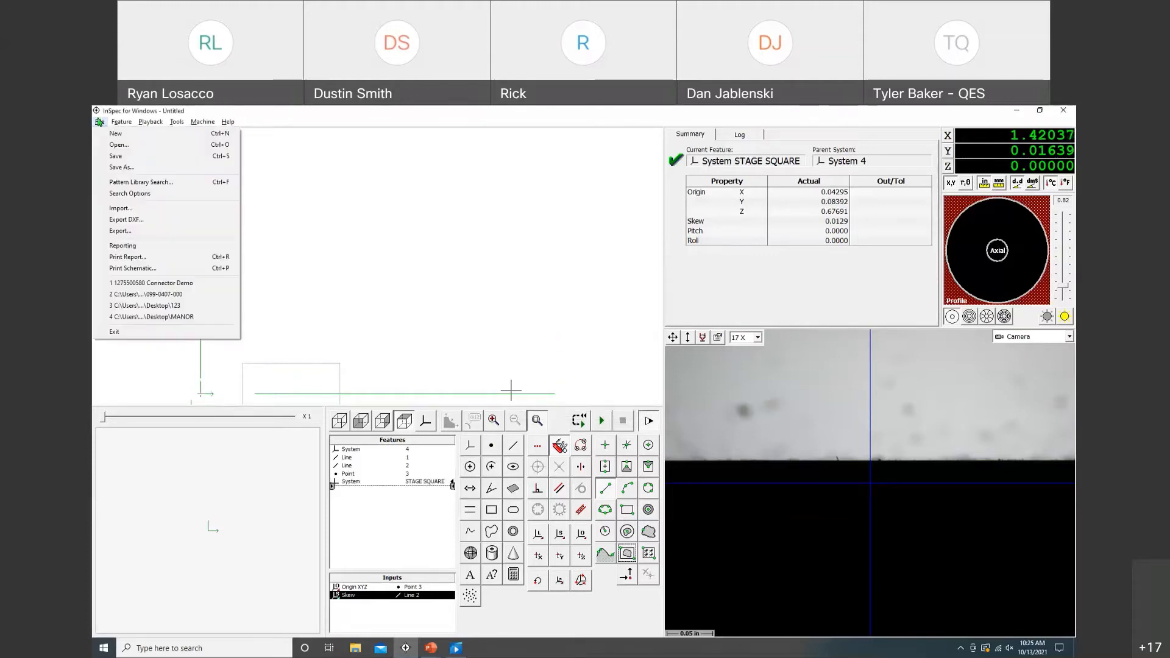
{"action": "left_click", "coordinate": [120, 134]}
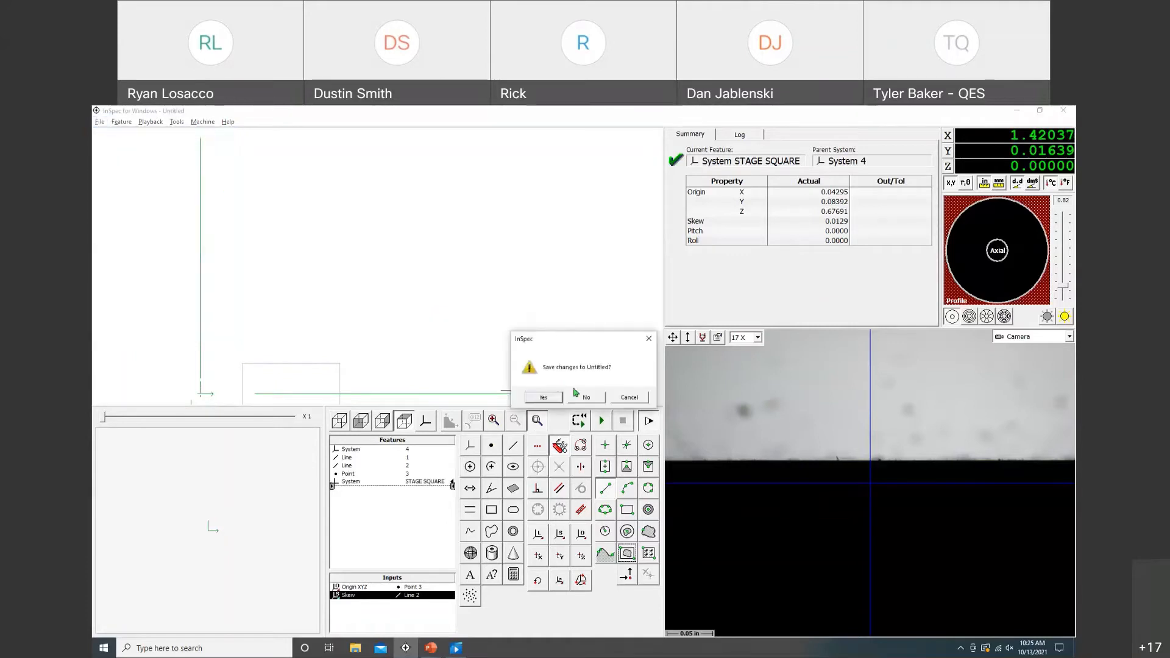
{"action": "left_click", "coordinate": [586, 397]}
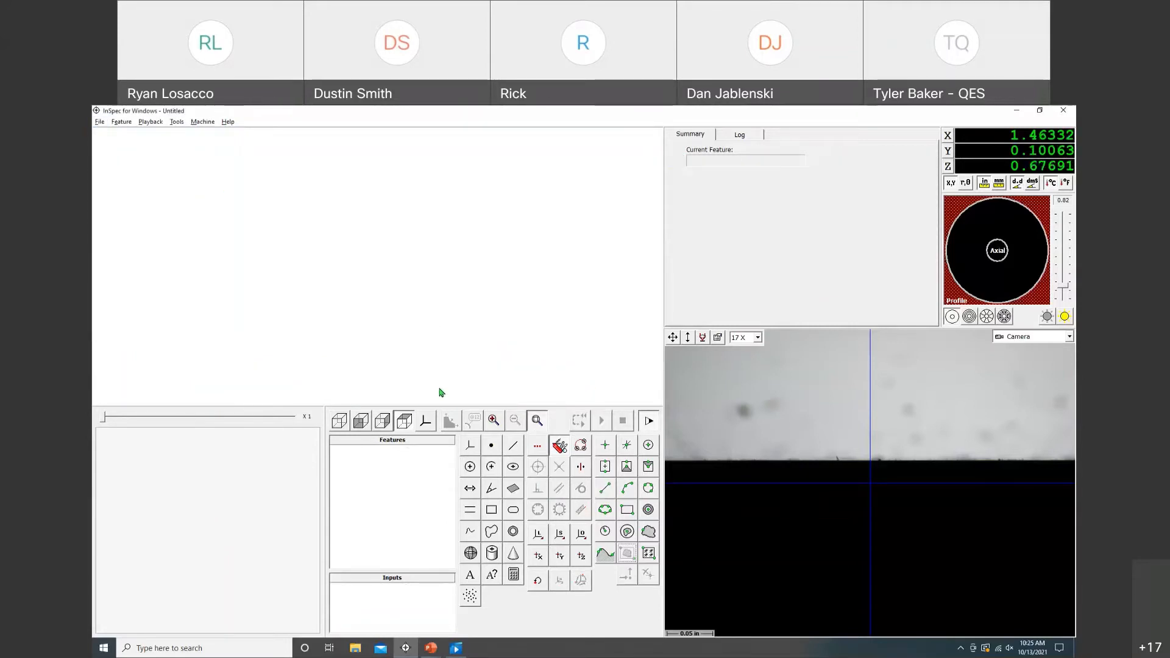
{"action": "left_click", "coordinate": [513, 447]}
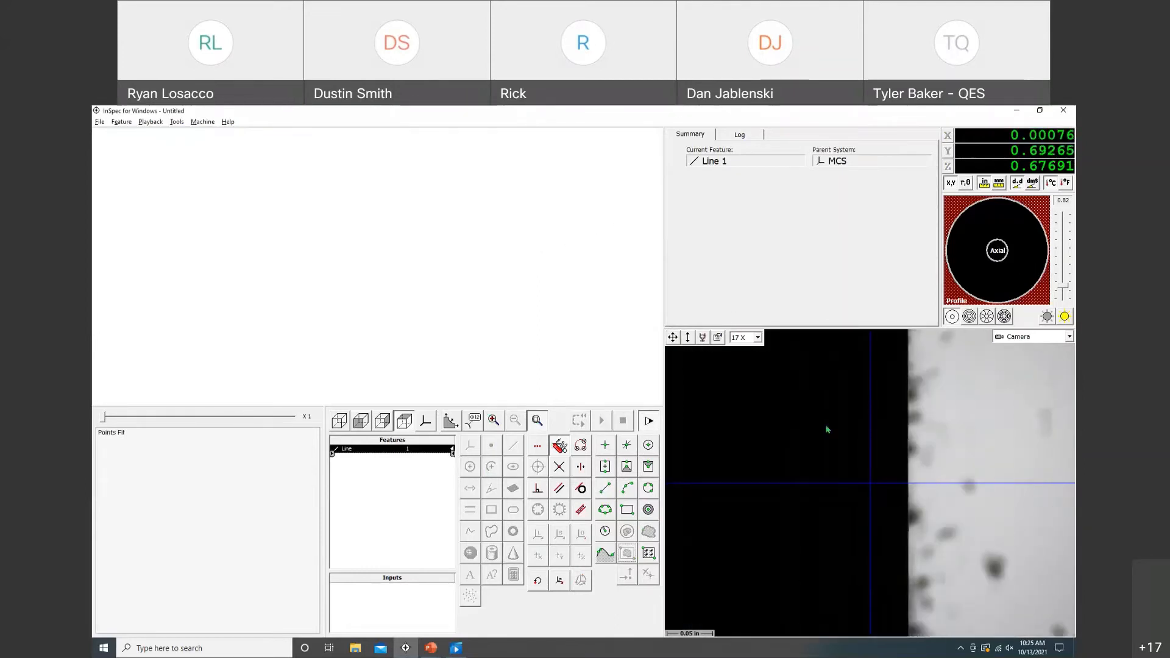
{"action": "left_click", "coordinate": [606, 488]}
{"action": "key", "text": "Delete"}
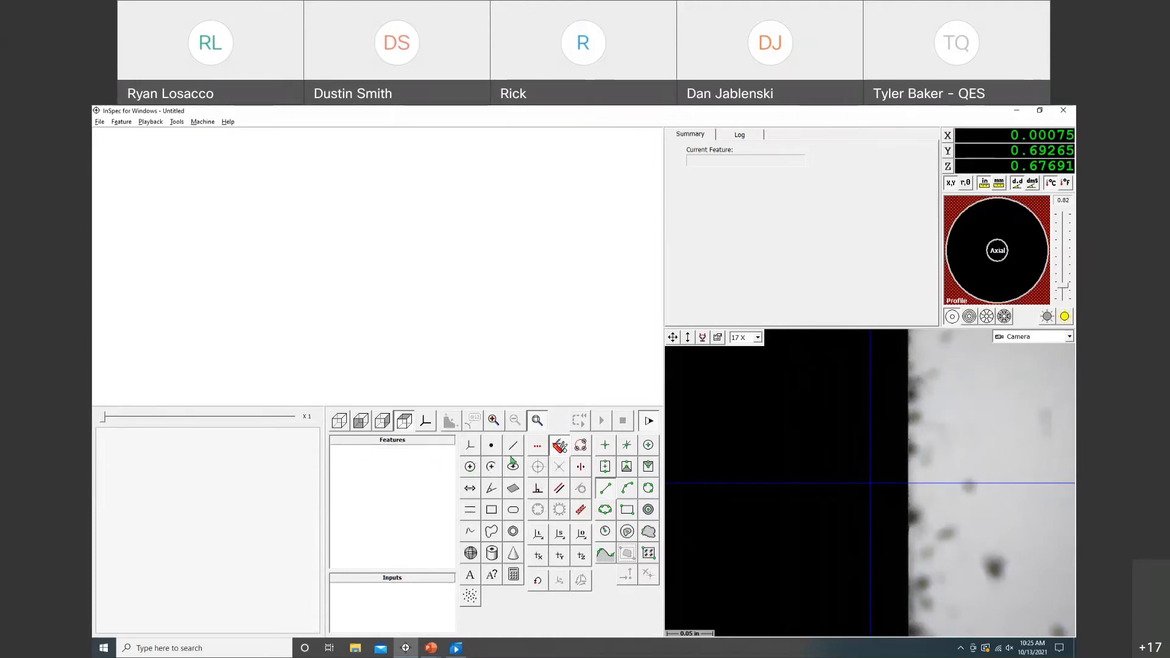
Recall the stored RefSys system as the first feature of the new program
{"action": "left_click", "coordinate": [538, 582]}
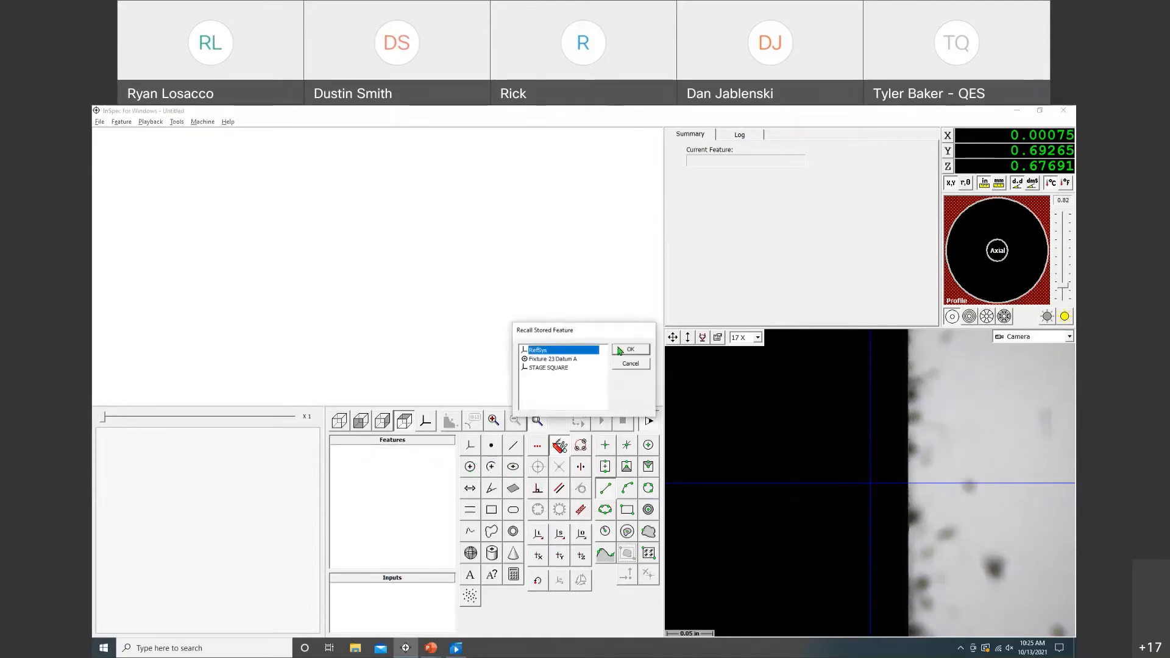
{"action": "left_click", "coordinate": [622, 350]}
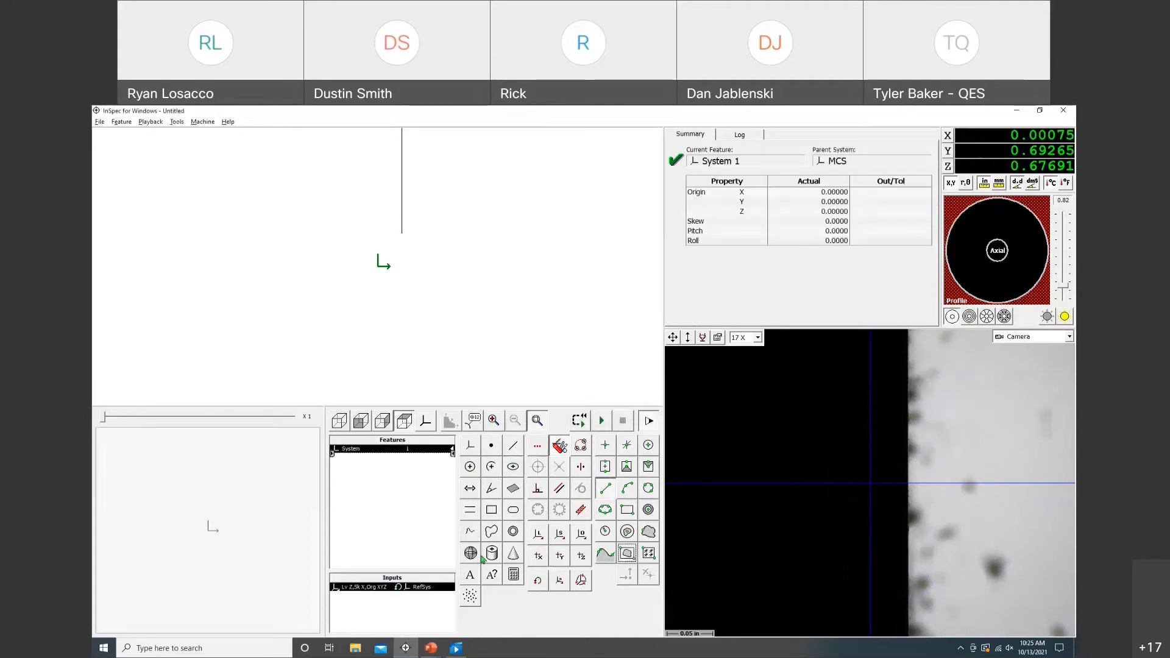
Measure Line 2 downward along the stage's left edge in System 1, fitting points from an upper and a lower segment
{"action": "left_click", "coordinate": [513, 446]}
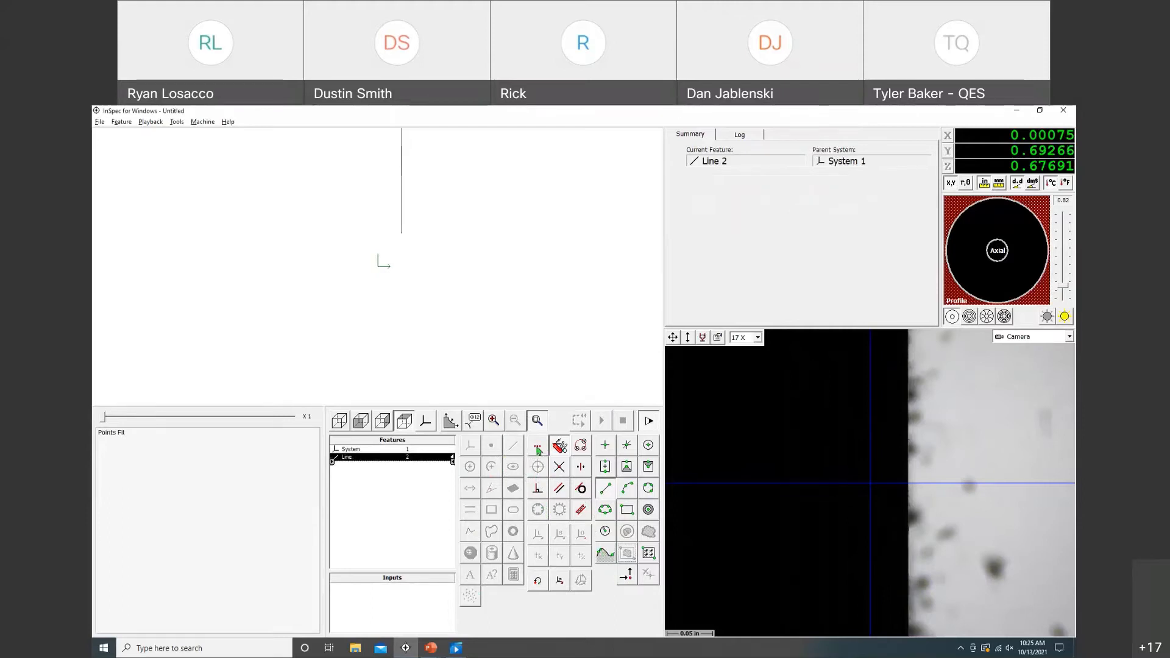
{"action": "left_click", "coordinate": [908, 352]}
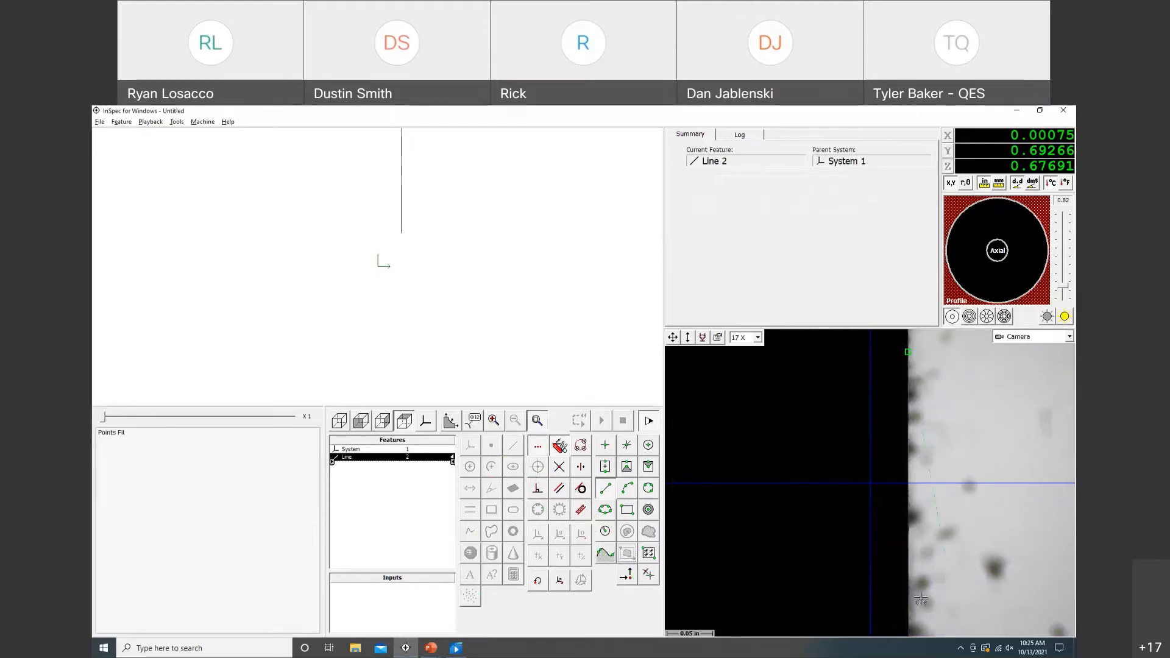
{"action": "left_click", "coordinate": [910, 605]}
{"action": "left_click_drag", "start_coordinate": [672, 340], "coordinate": [707, 445]}
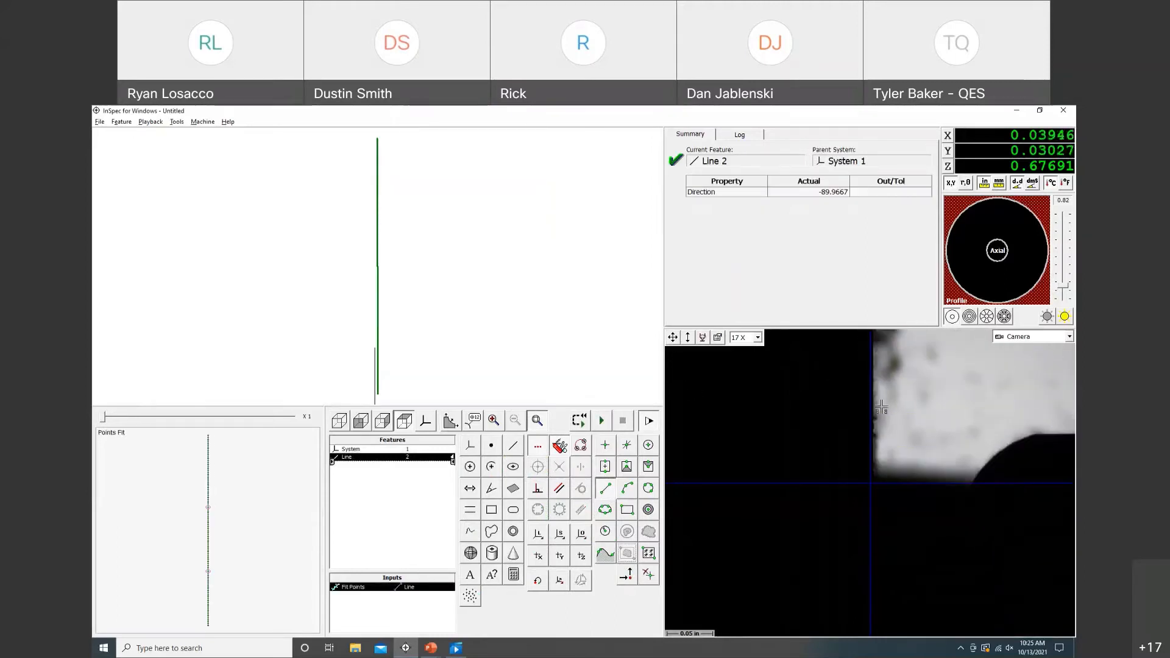
{"action": "right_click", "coordinate": [870, 340]}
{"action": "left_click", "coordinate": [902, 348]}
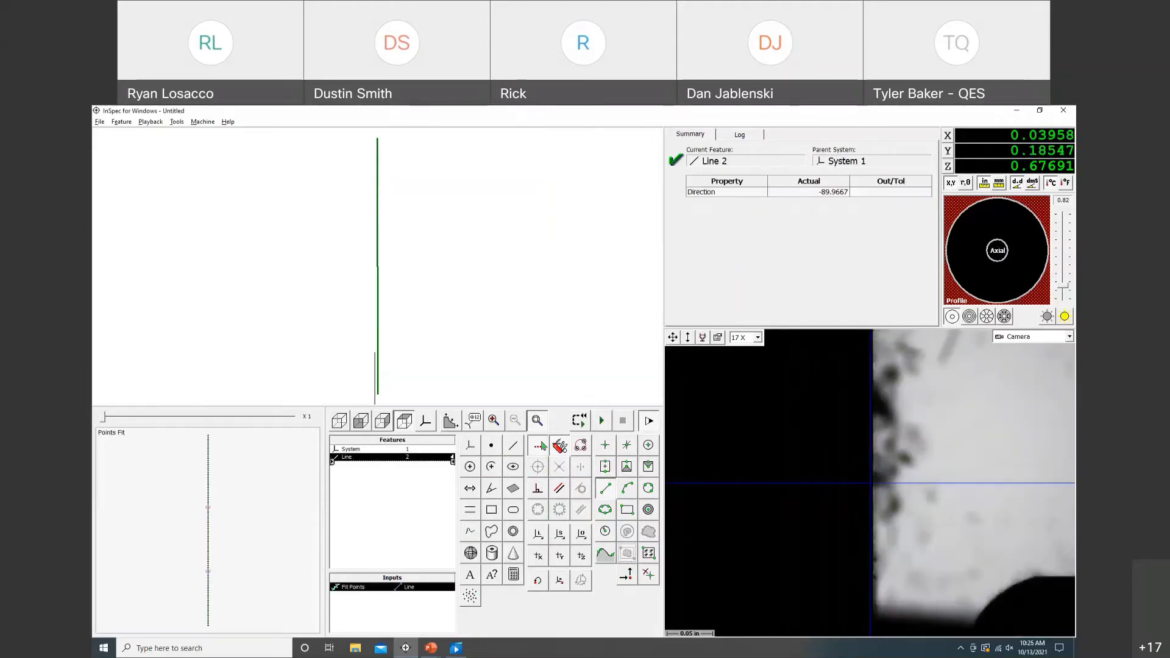
{"action": "left_click", "coordinate": [874, 356]}
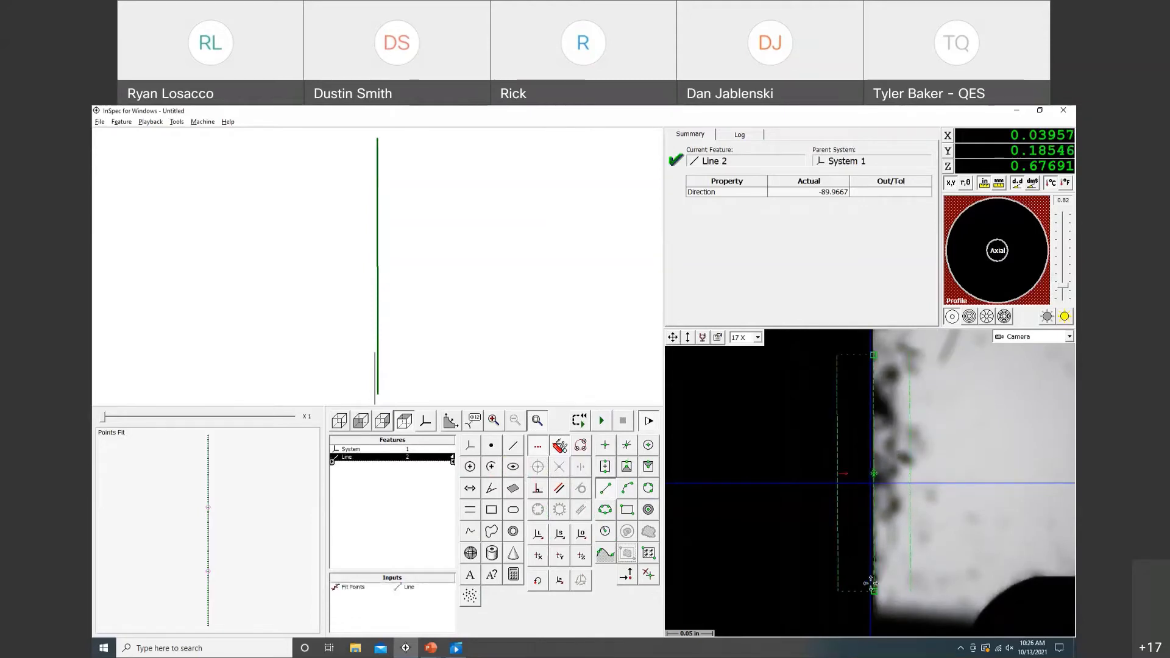
{"action": "left_click", "coordinate": [872, 582]}
Measure Line 3 from left to right along the stage's bottom edge, fitting points from two separate segments
{"action": "left_click_drag", "start_coordinate": [674, 337], "coordinate": [779, 360]}
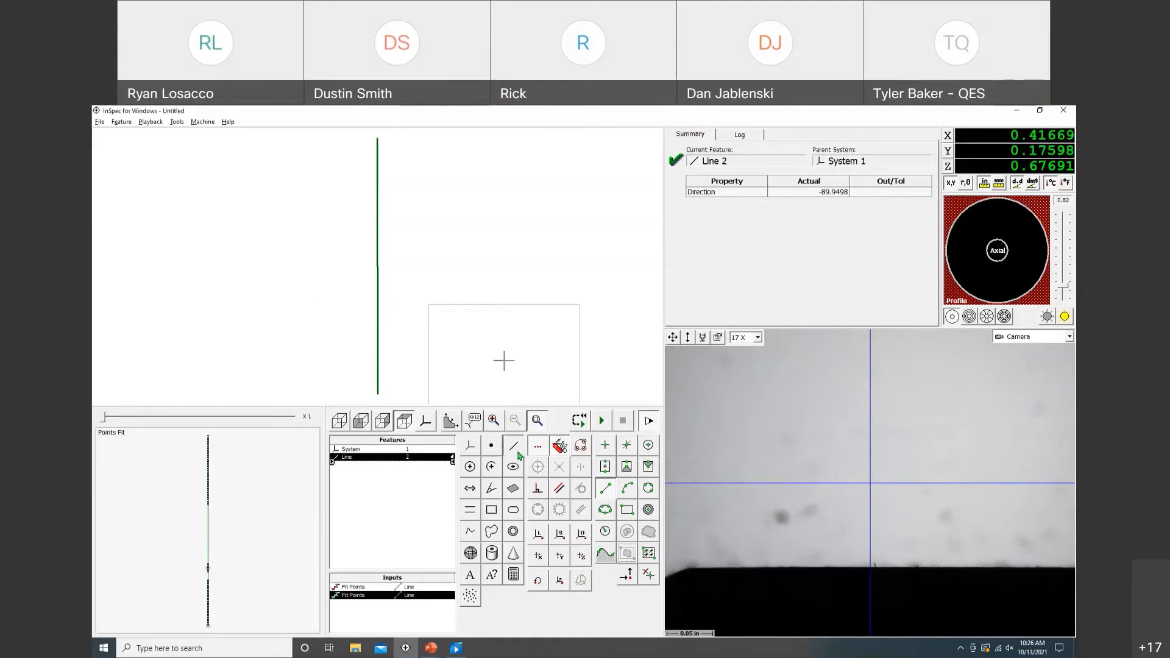
{"action": "left_click", "coordinate": [515, 449]}
{"action": "left_click", "coordinate": [740, 568]}
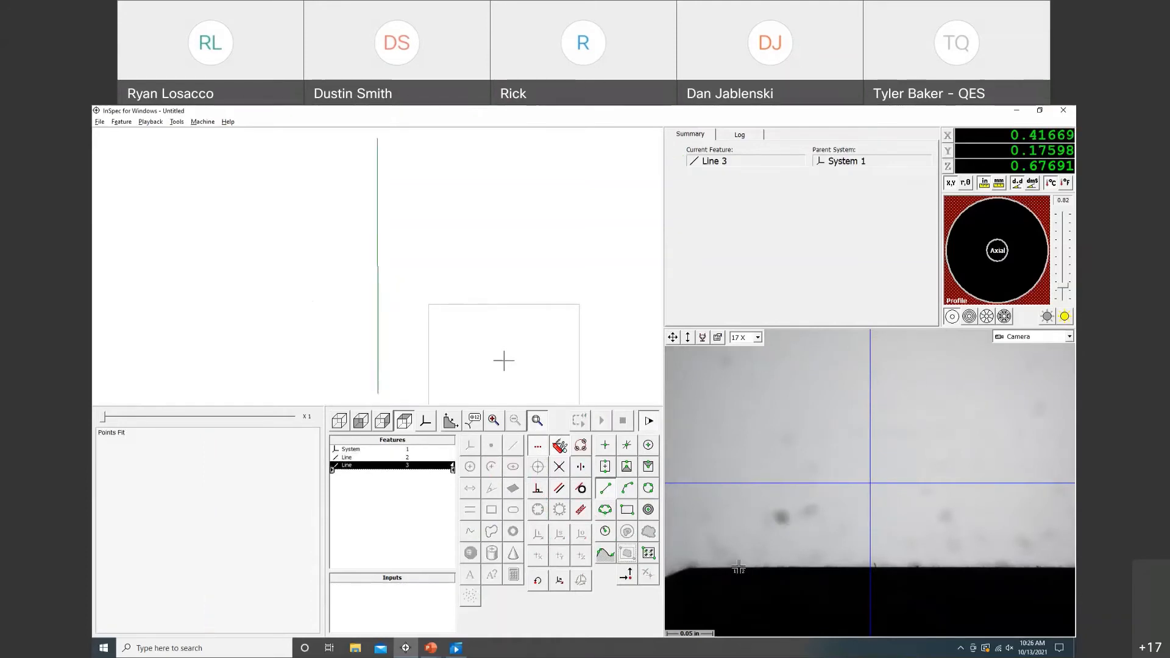
{"action": "left_click", "coordinate": [1022, 567]}
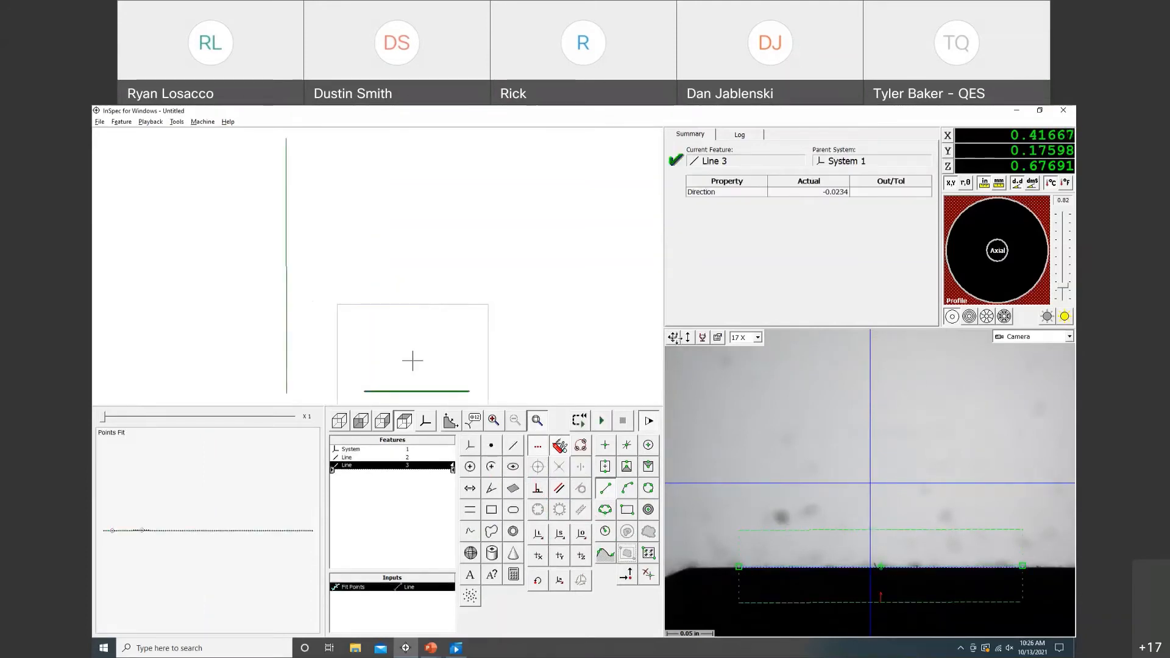
{"action": "left_click_drag", "start_coordinate": [673, 337], "coordinate": [810, 367]}
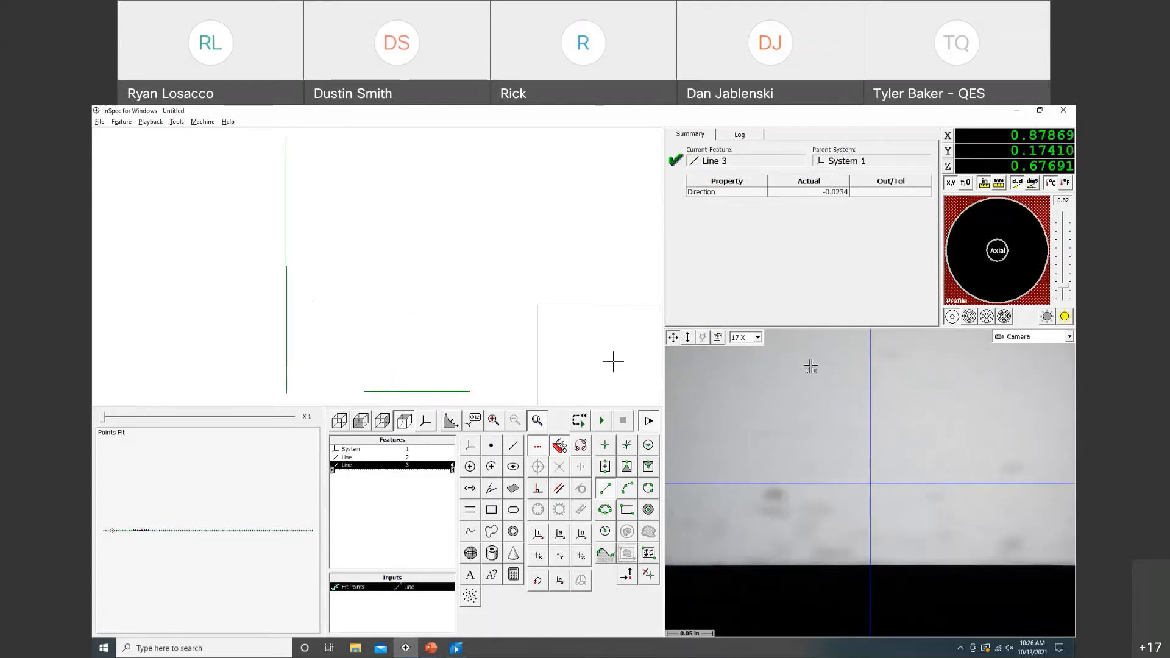
{"action": "left_click", "coordinate": [717, 563]}
{"action": "left_click", "coordinate": [1047, 579]}
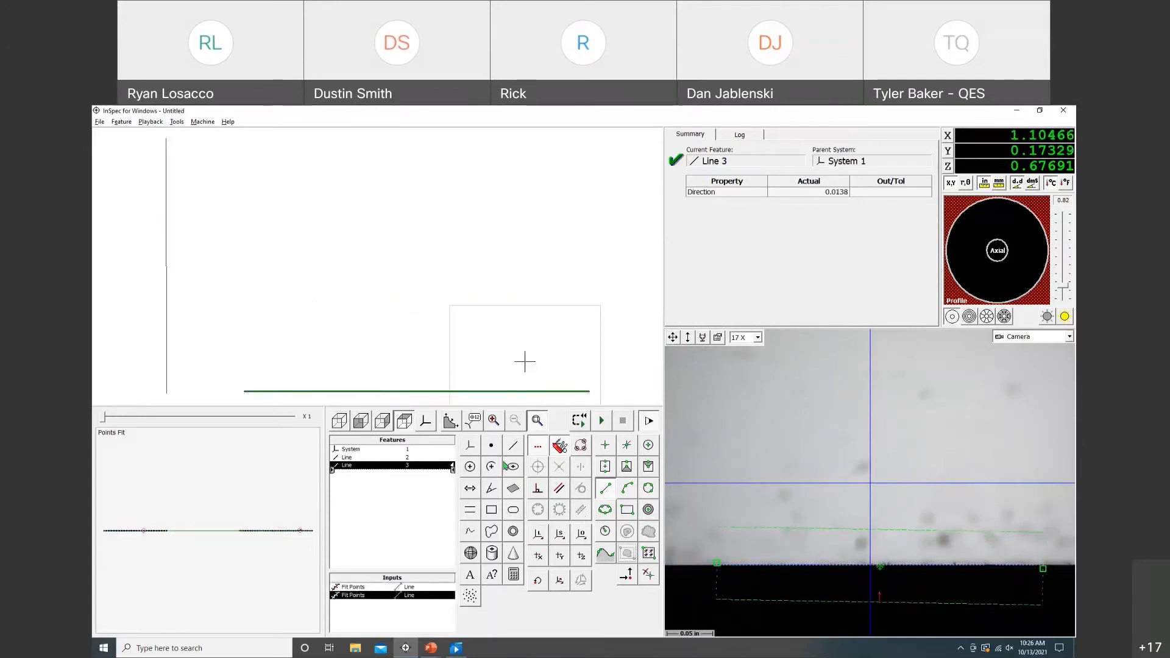
Construct a point at the intersection of Line 2 and Line 3
{"action": "left_click", "coordinate": [491, 445]}
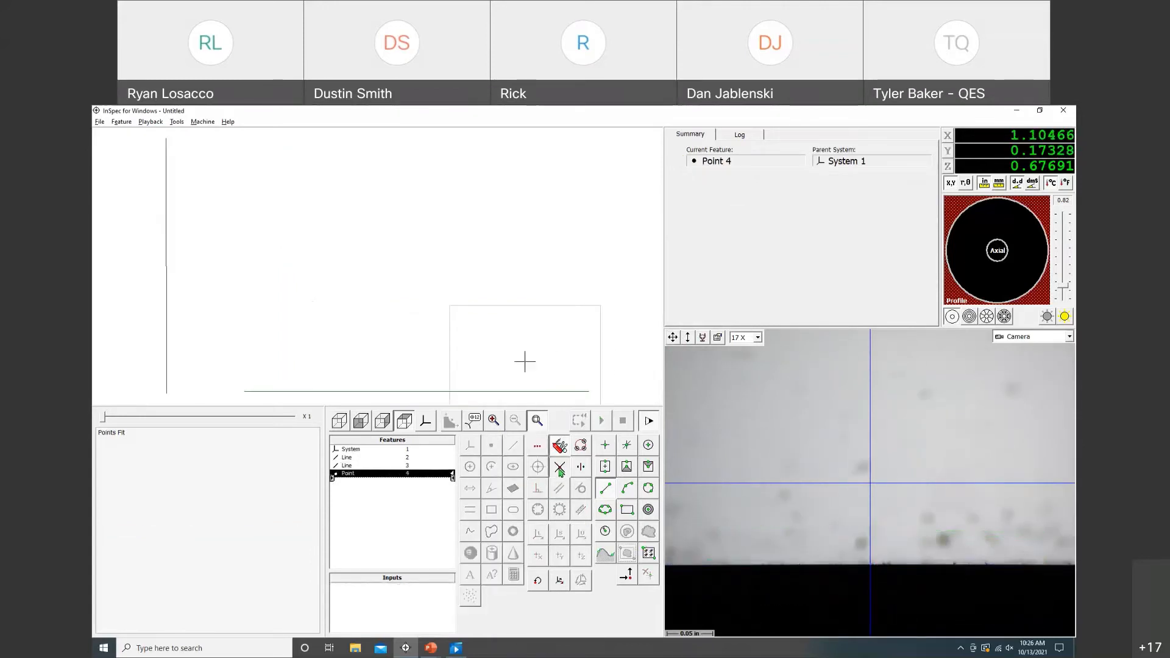
{"action": "left_click", "coordinate": [167, 335]}
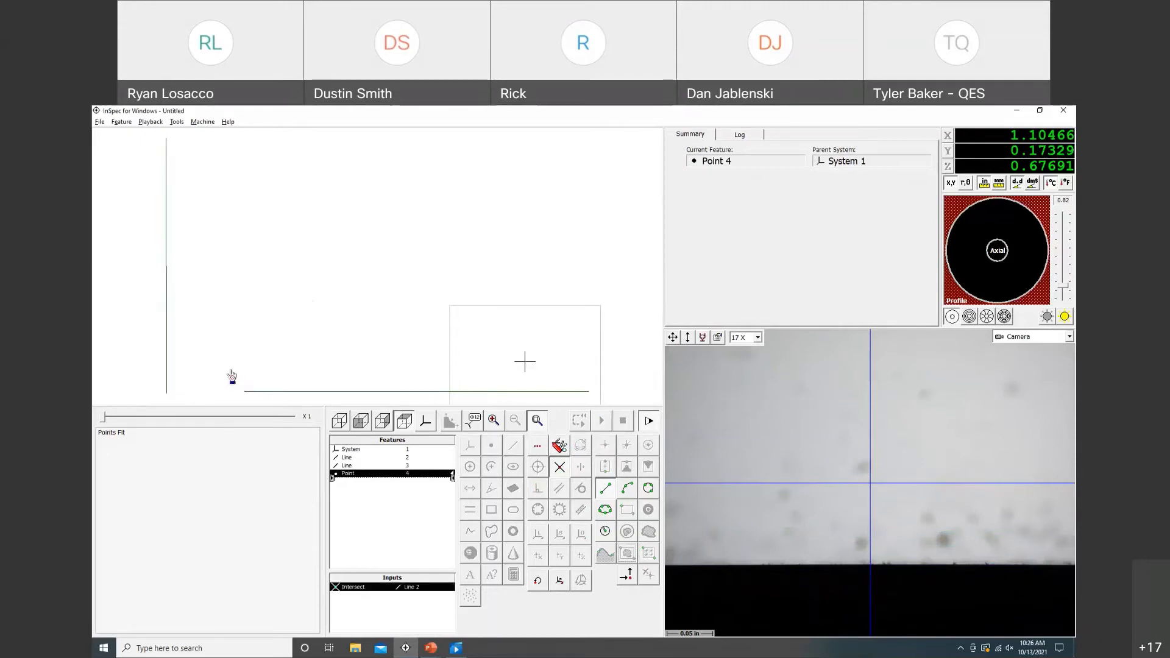
{"action": "left_click", "coordinate": [253, 391]}
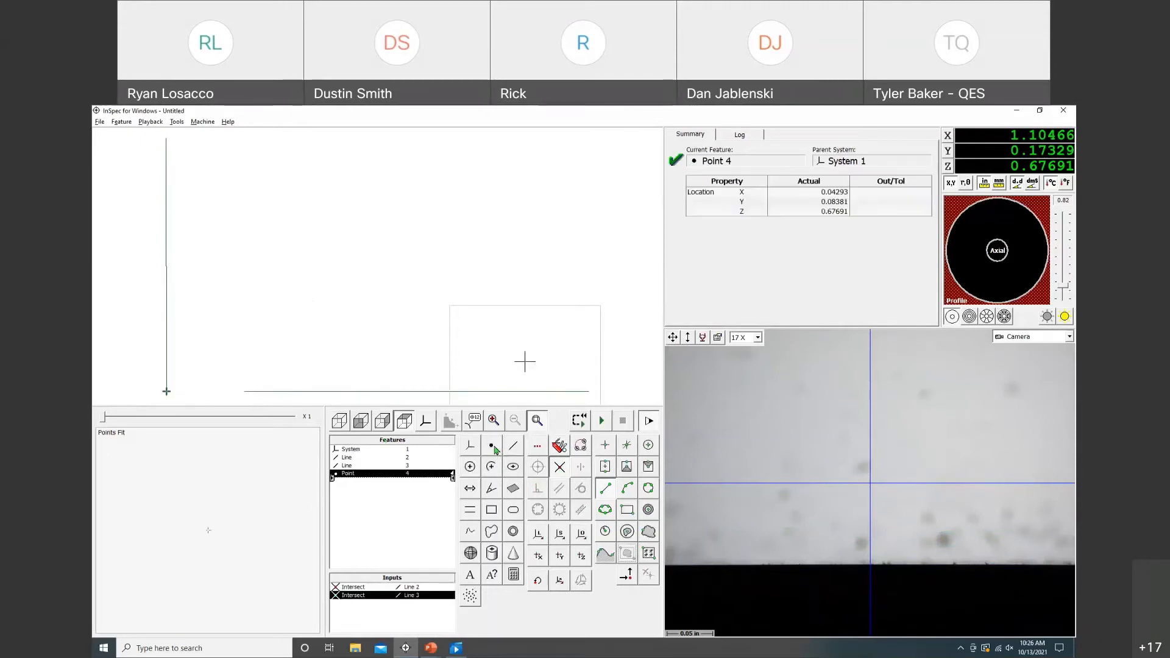
Create a system with its XYZ origin at the intersection point and its skew aligned to Line 3
{"action": "left_click", "coordinate": [582, 536]}
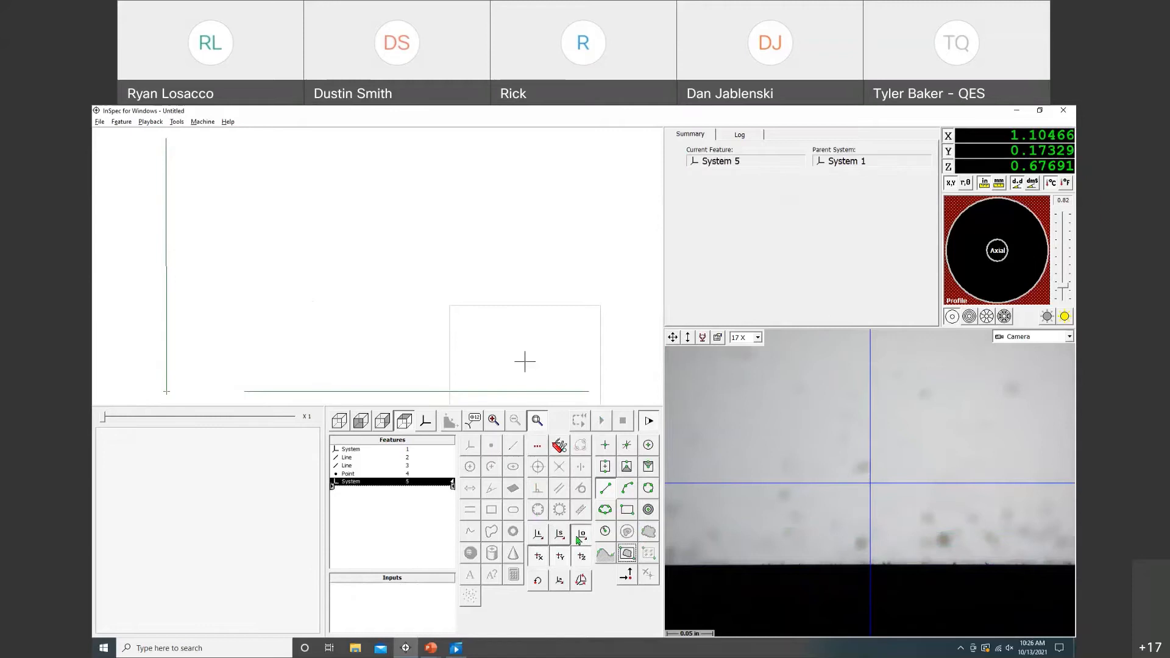
{"action": "left_click", "coordinate": [168, 393]}
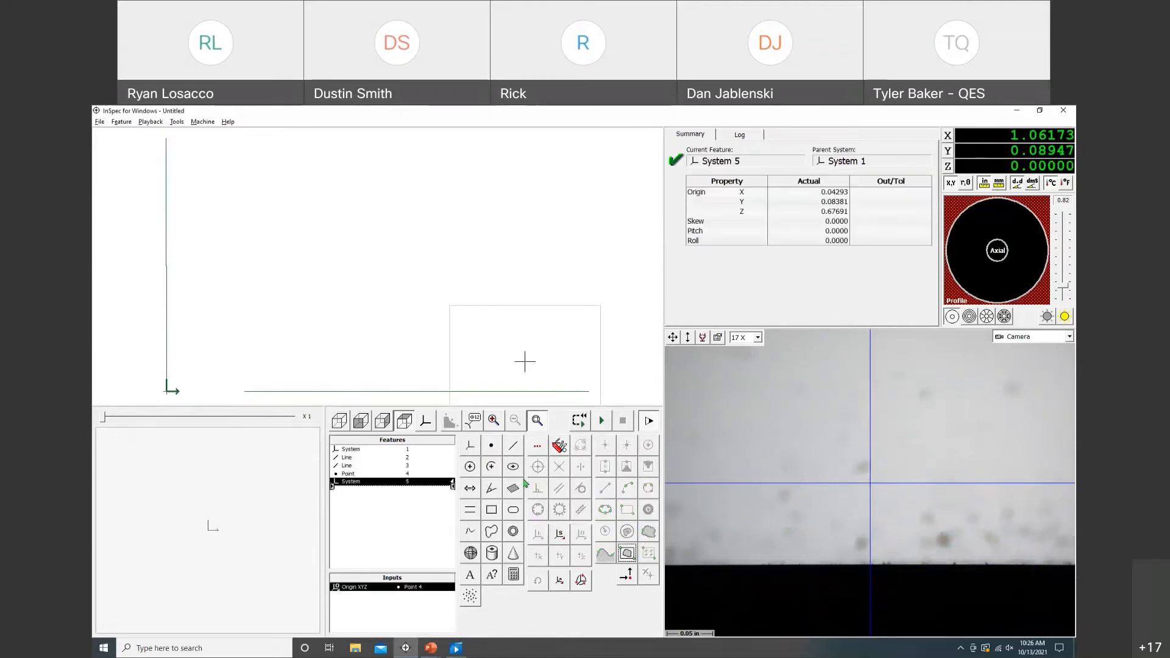
{"action": "left_click", "coordinate": [342, 392]}
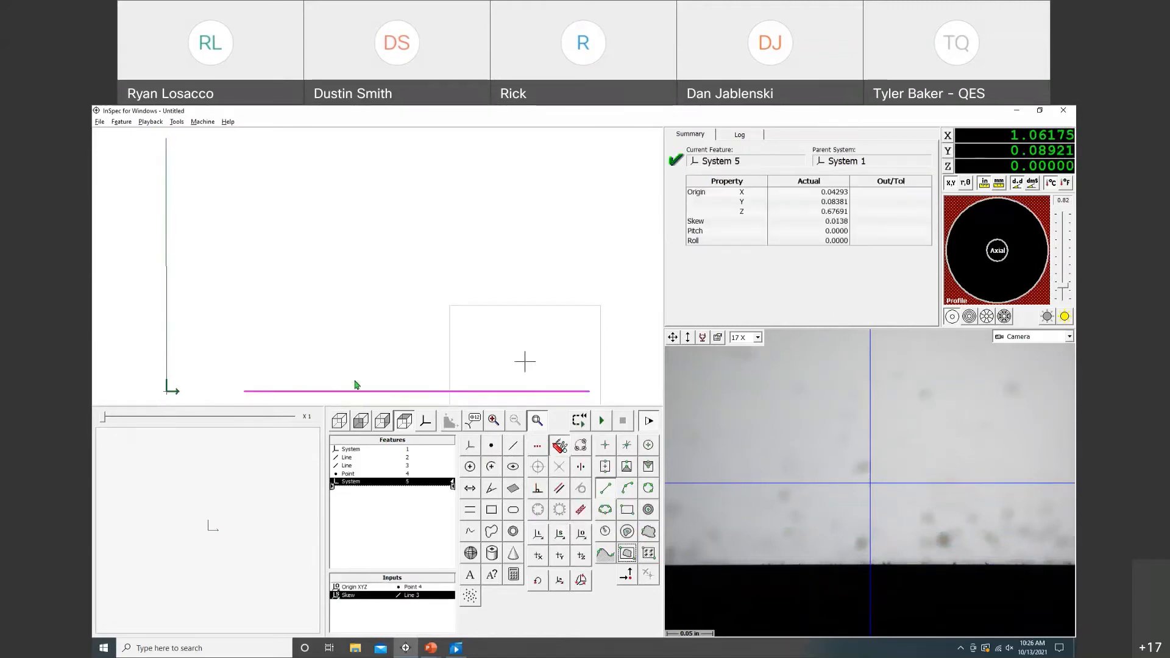
Rename the new system as STAGE SQUARE
{"action": "double_click", "coordinate": [406, 485]}
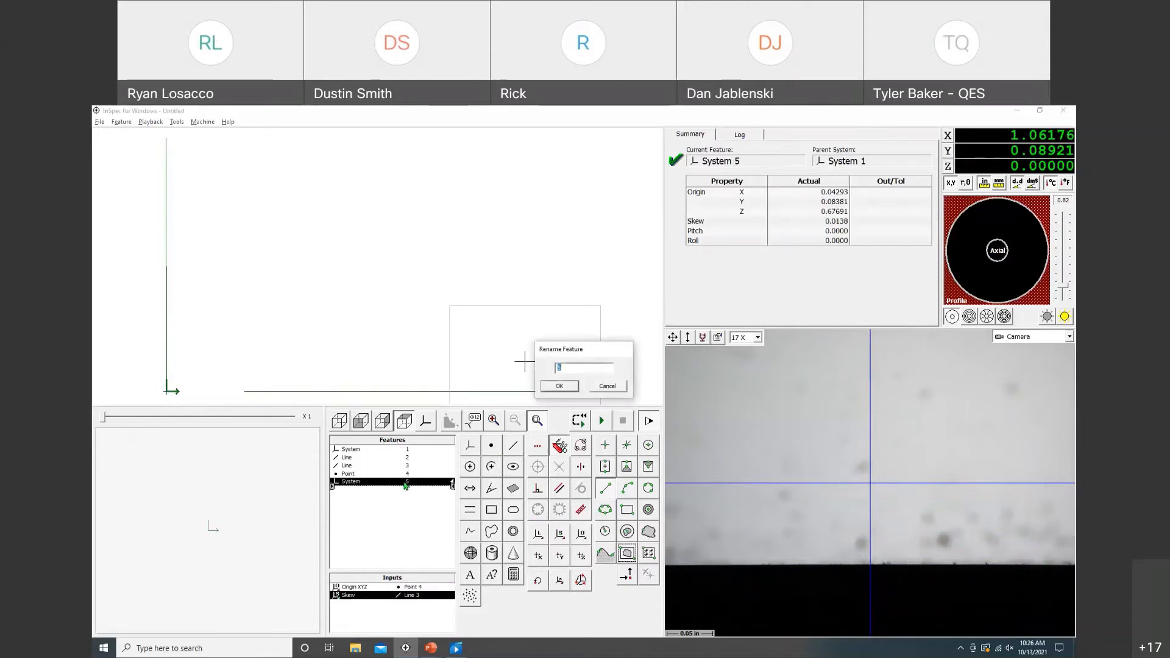
{"action": "type", "text": "STAGE SQYA"}
{"action": "key", "text": "BackSpace"}
{"action": "type", "text": "UAR"}
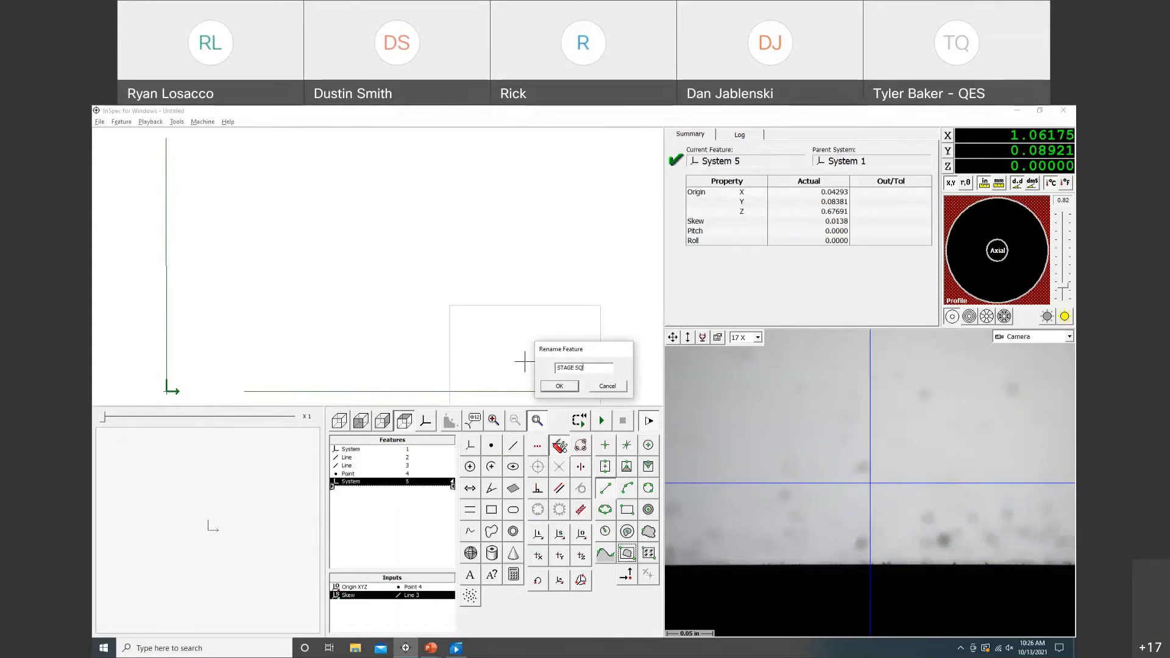
{"action": "type", "text": "E"}
{"action": "key", "text": "Return"}
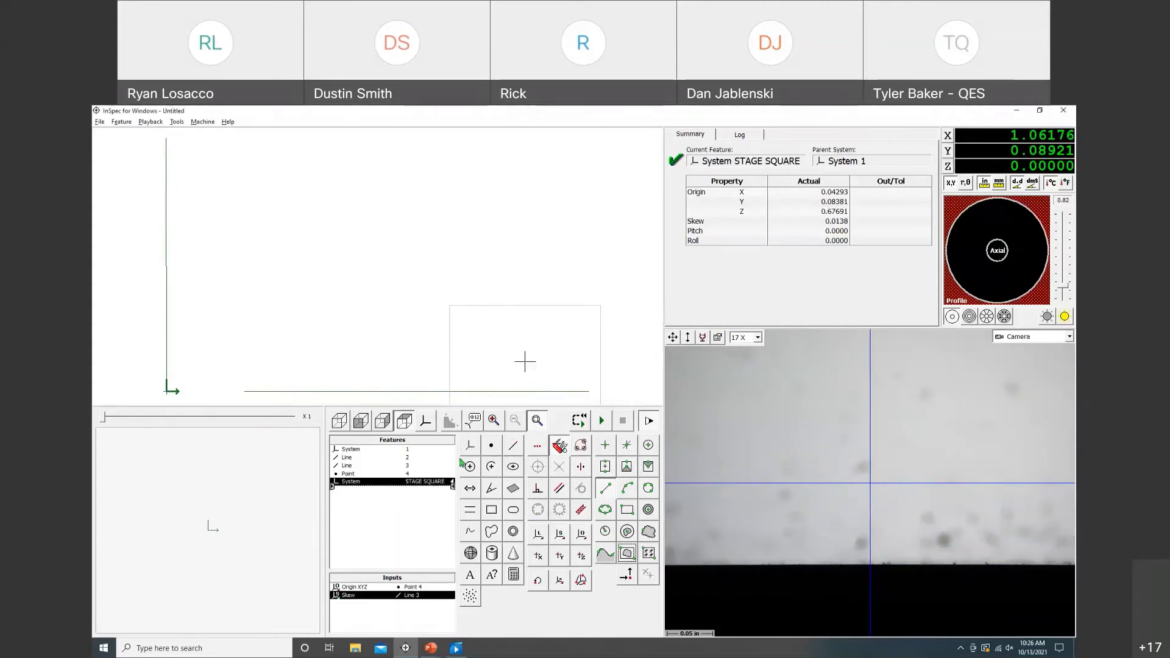
Store the STAGE SQUARE system permanently under the same name, overwriting the existing stored feature
{"action": "right_click", "coordinate": [436, 484]}
{"action": "left_click", "coordinate": [482, 392]}
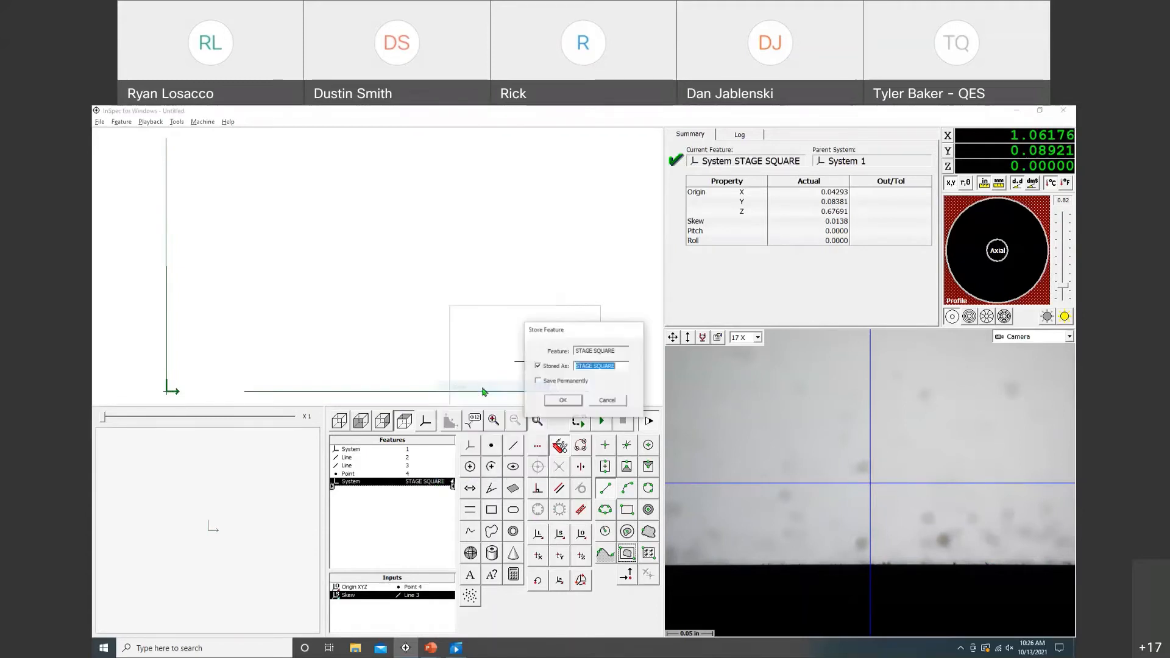
{"action": "left_click", "coordinate": [543, 382]}
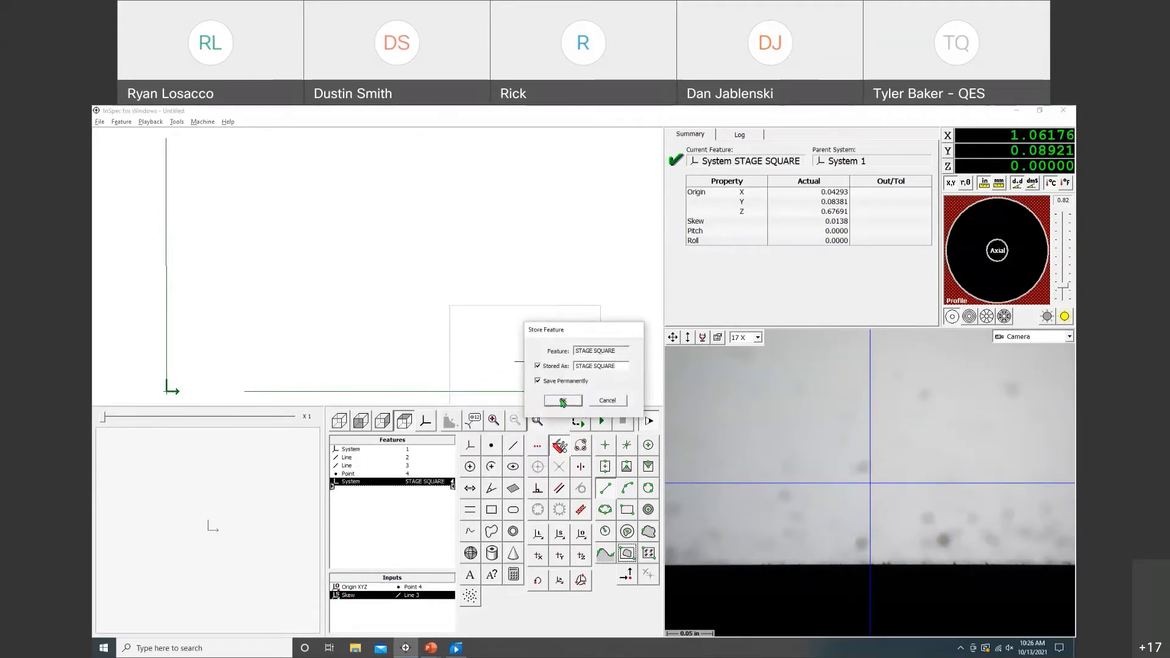
{"action": "left_click", "coordinate": [562, 399]}
{"action": "left_click", "coordinate": [615, 399]}
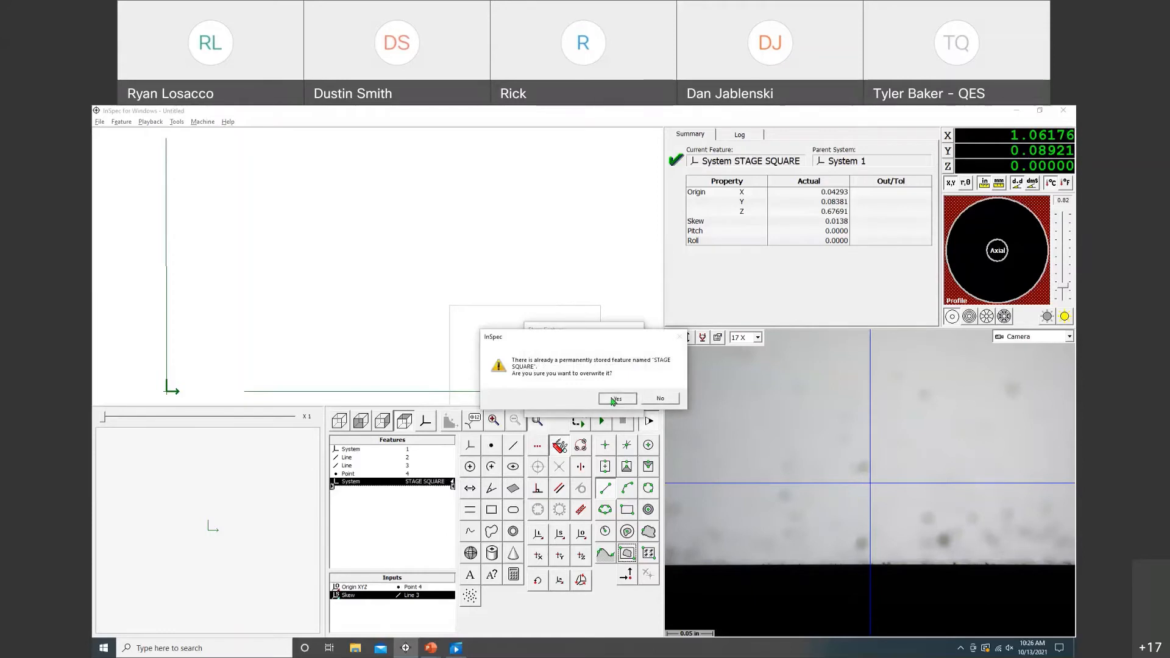
Save the program to the Desktop as STAGE SQUARE
{"action": "left_click", "coordinate": [100, 122]}
{"action": "left_click", "coordinate": [122, 169]}
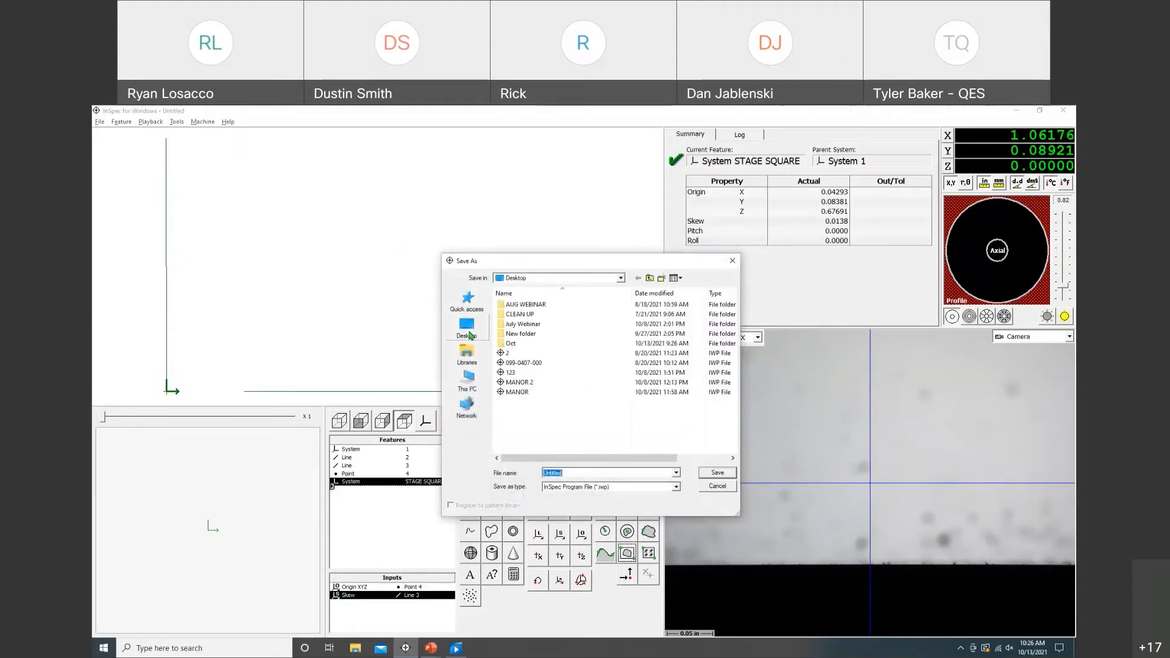
{"action": "left_click", "coordinate": [466, 327]}
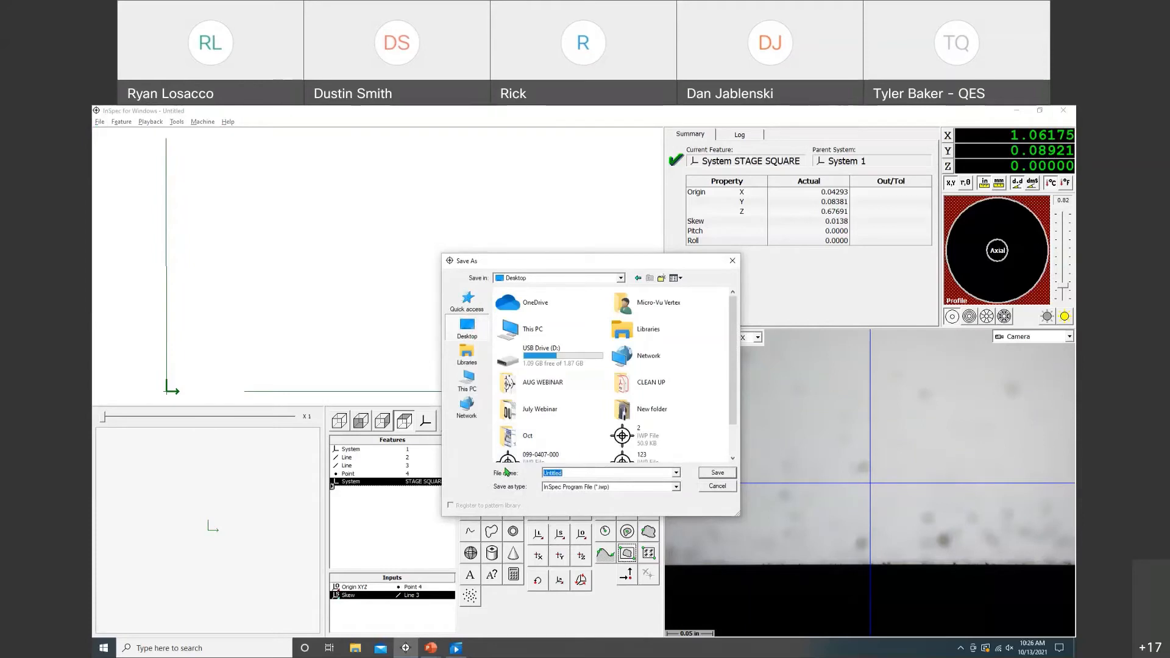
{"action": "type", "text": "ST"}
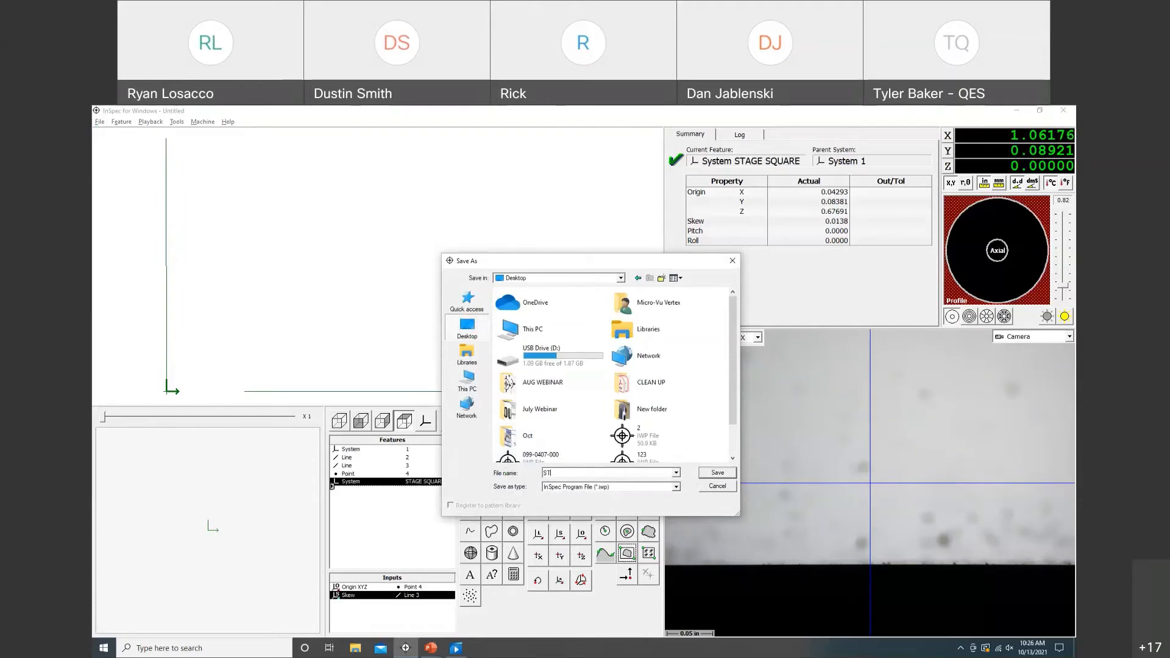
{"action": "type", "text": "AGE SQUARE"}
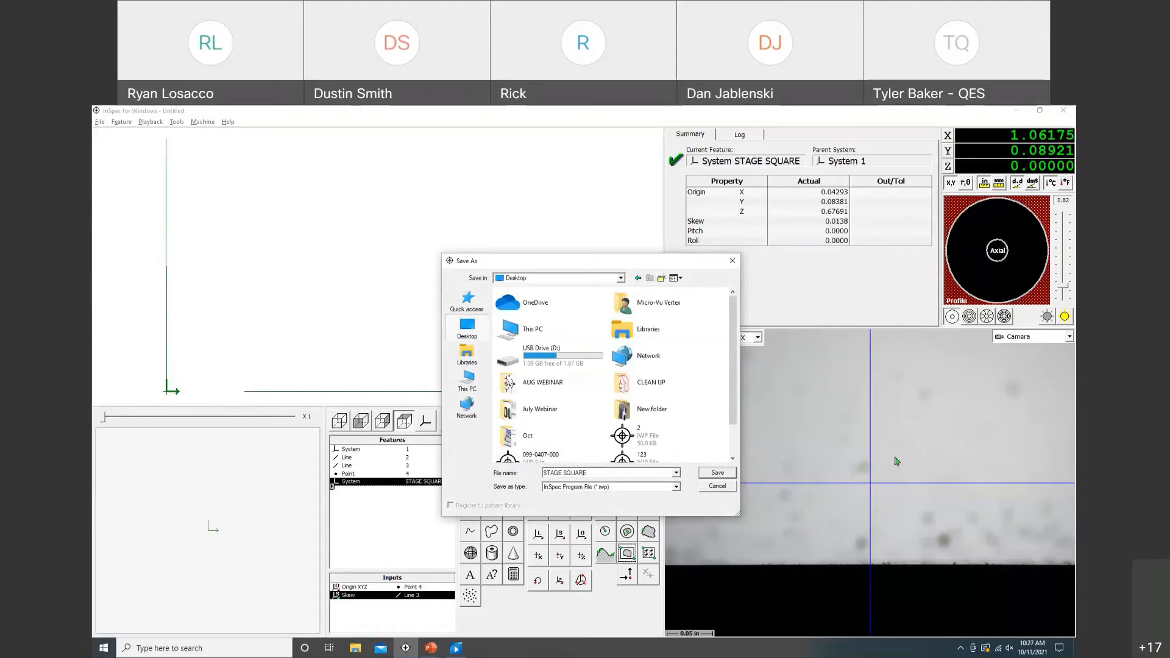
{"action": "left_click", "coordinate": [717, 473]}
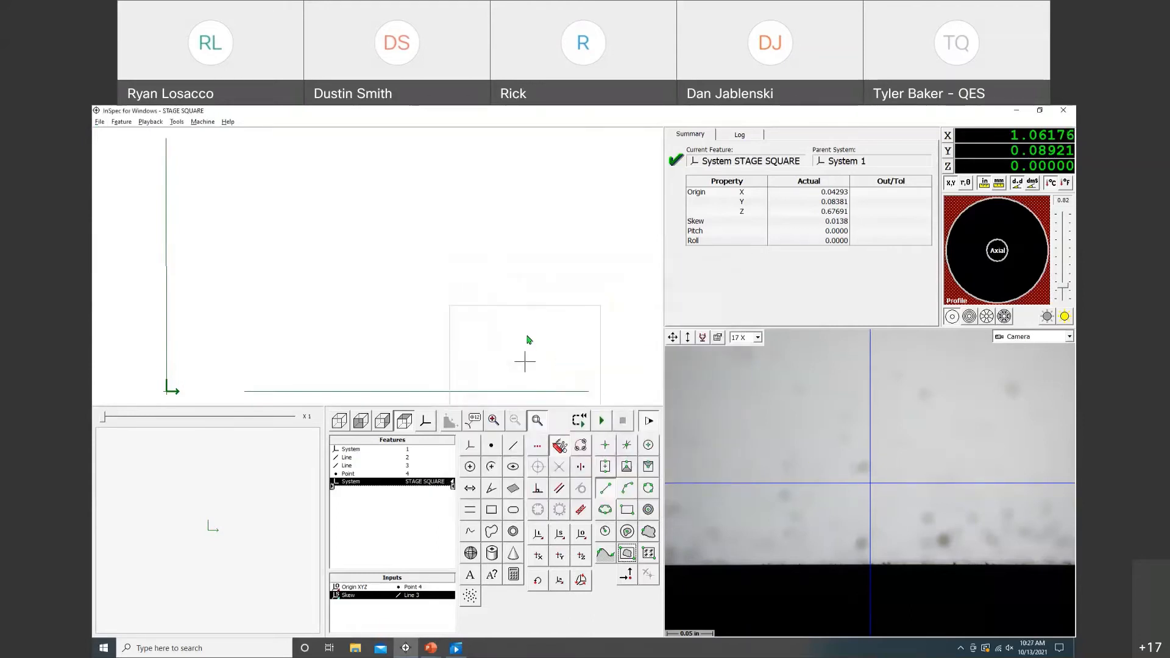
Start a new program and recall the stored STAGE SQUARE system as its first feature
{"action": "left_click", "coordinate": [100, 121]}
{"action": "left_click", "coordinate": [116, 133]}
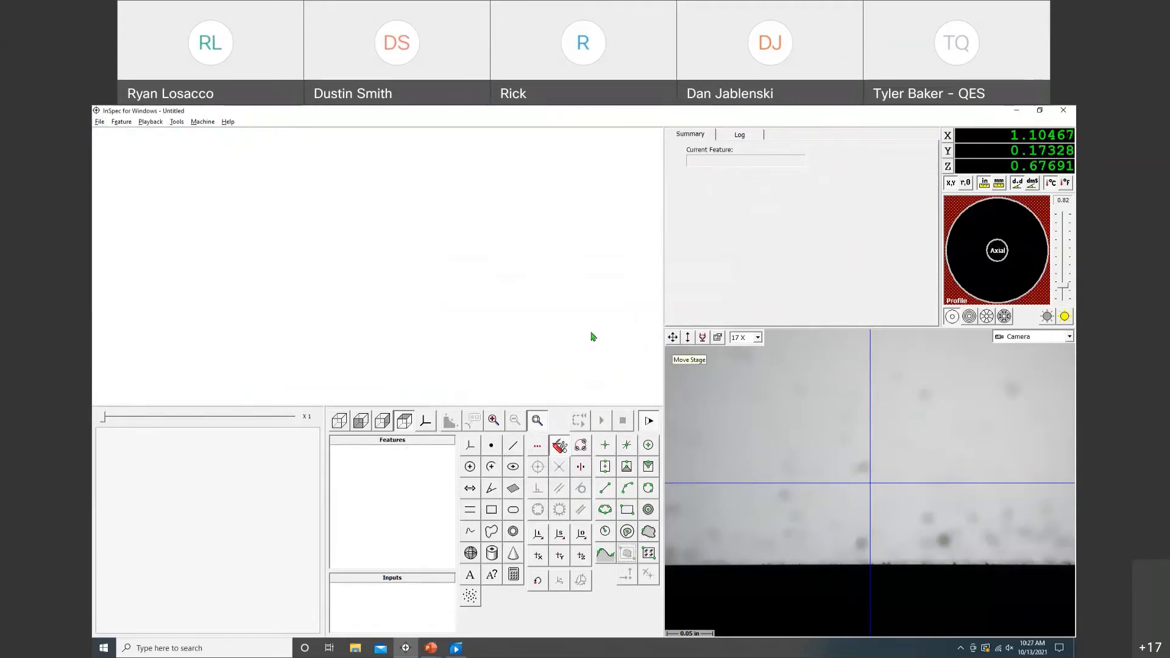
{"action": "left_click", "coordinate": [555, 537]}
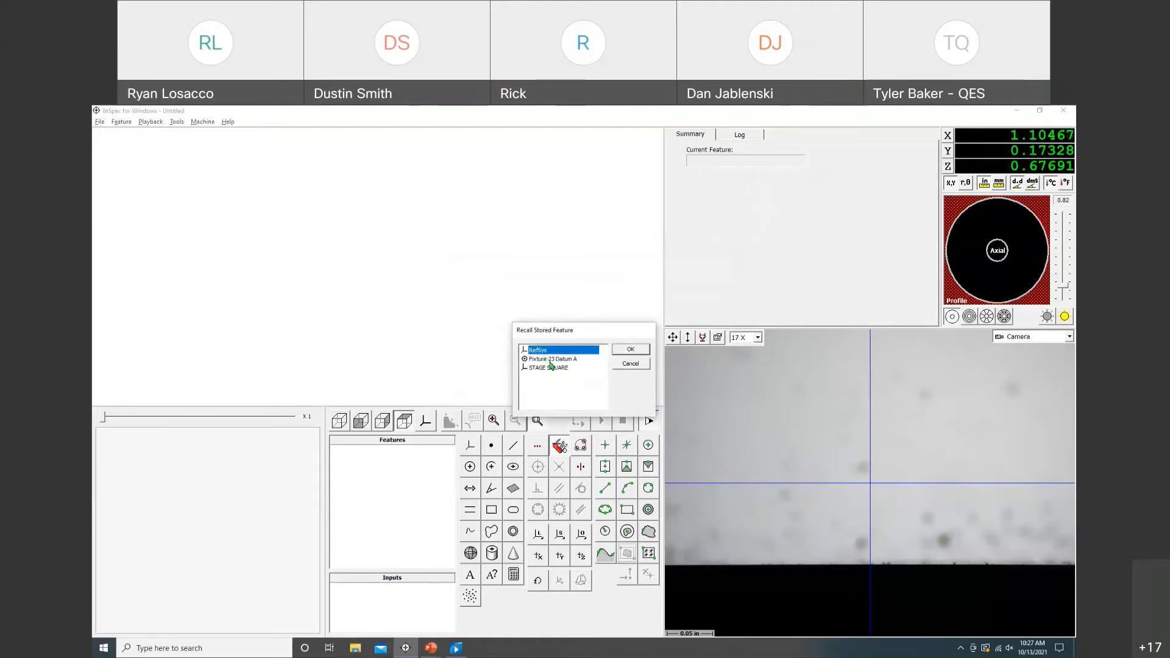
{"action": "left_click", "coordinate": [556, 368]}
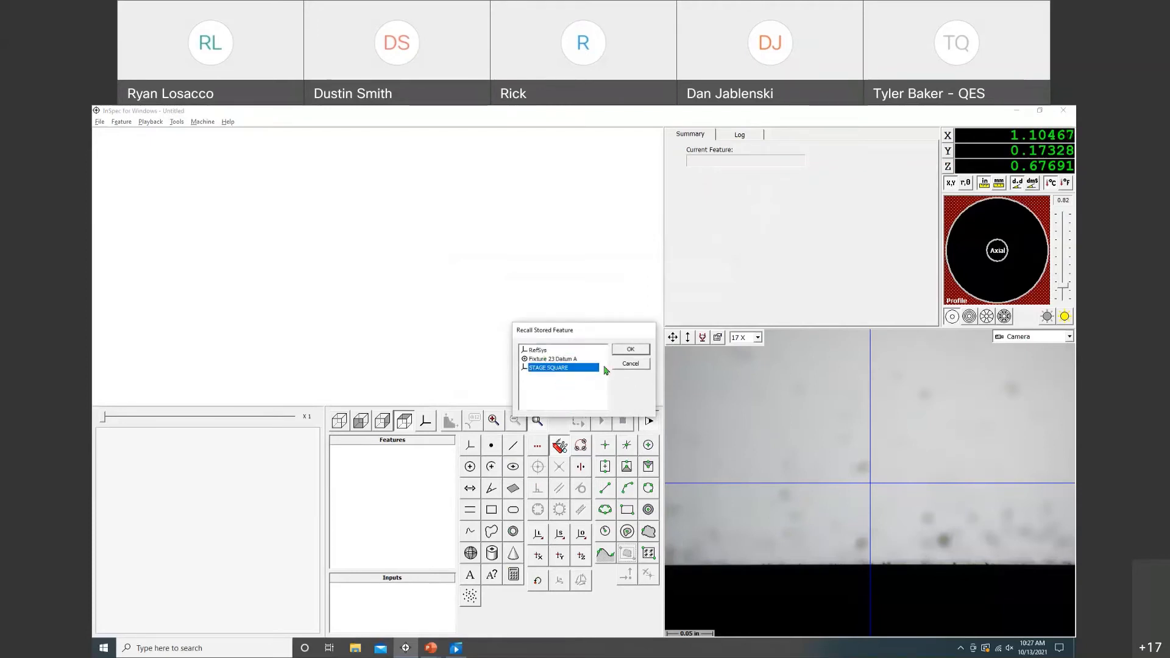
{"action": "left_click", "coordinate": [623, 351]}
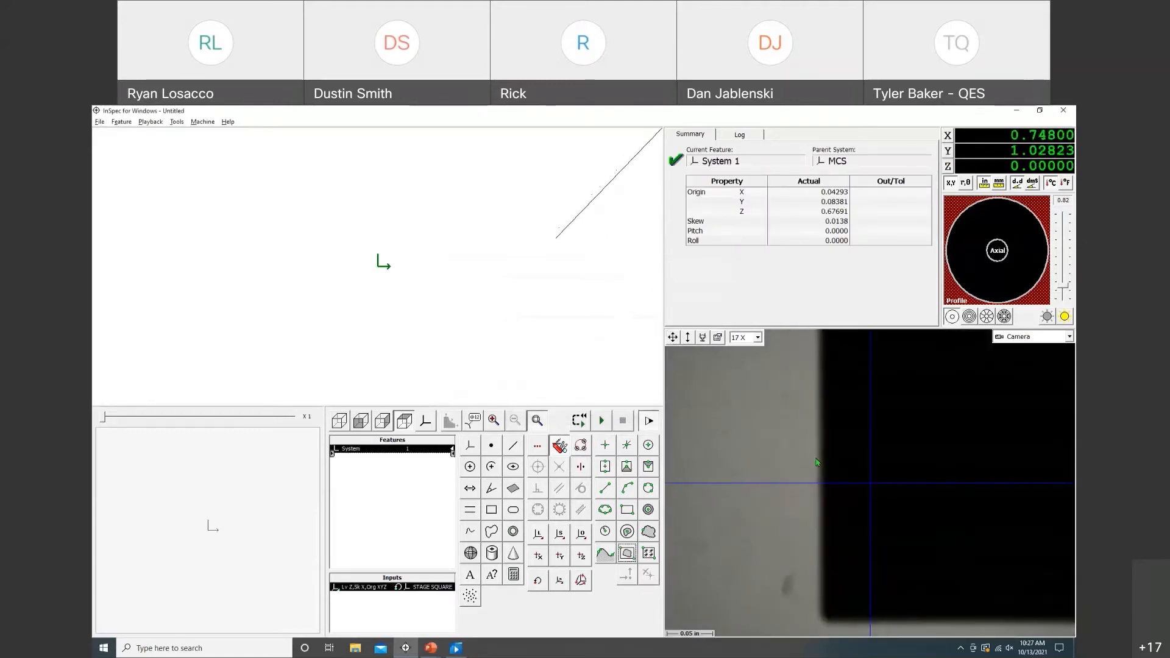
Bring the dark part's corner into focus and measure one line down its left edge and another along its bottom edge
{"action": "right_click", "coordinate": [852, 588]}
{"action": "left_click", "coordinate": [872, 506]}
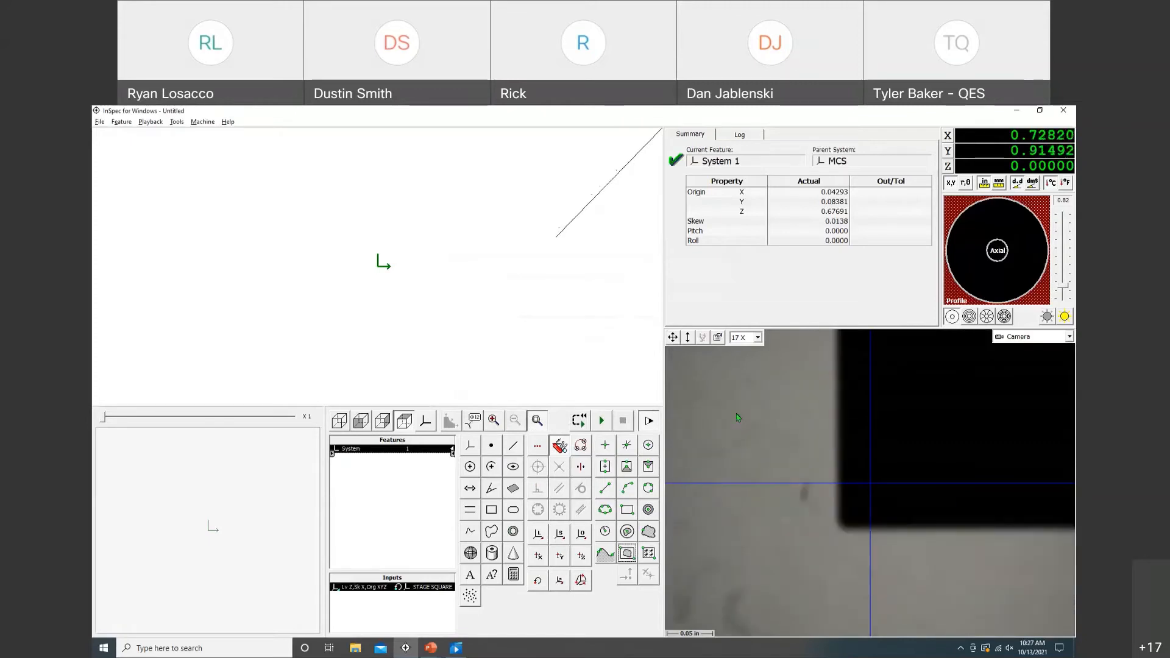
{"action": "left_click", "coordinate": [687, 341]}
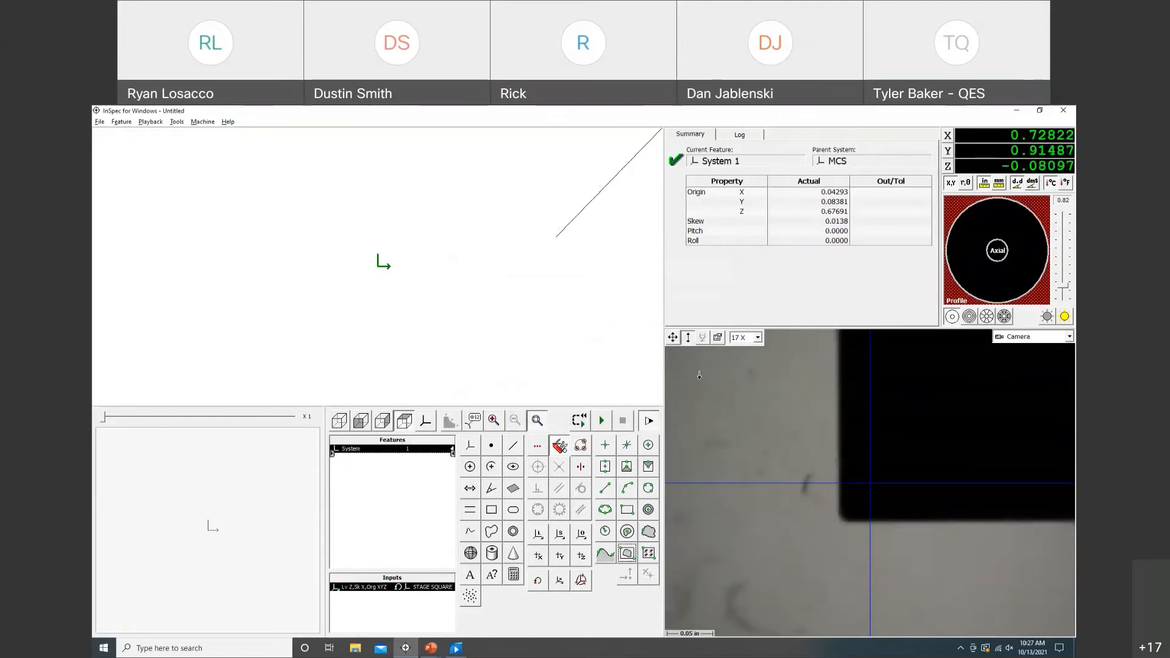
{"action": "left_click", "coordinate": [513, 445]}
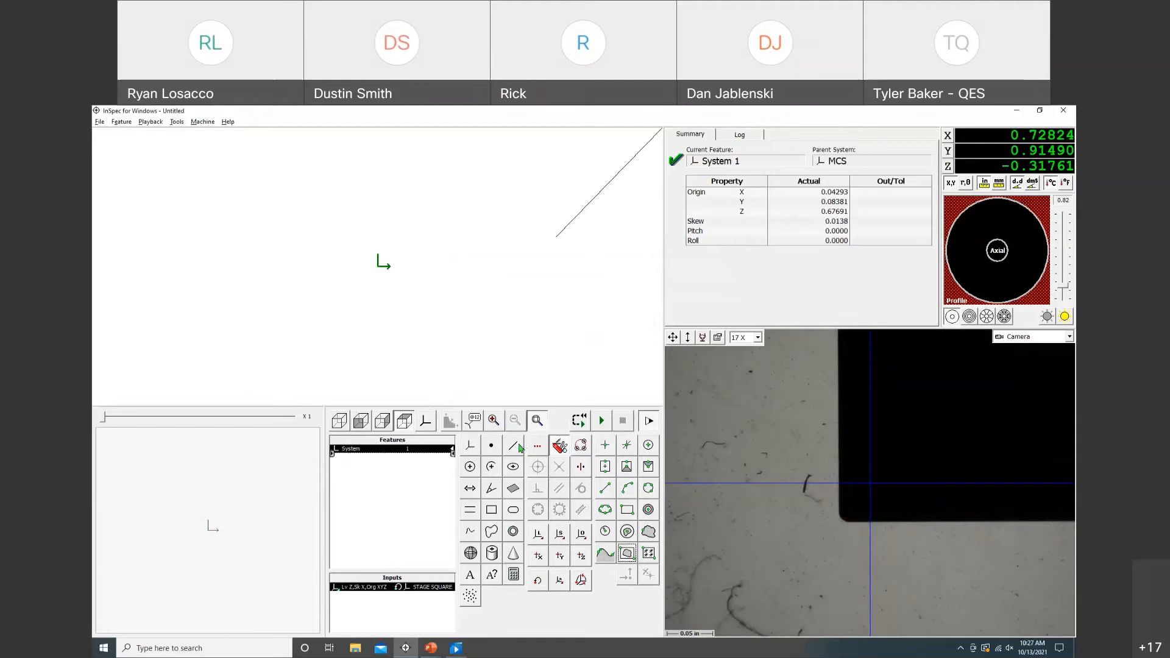
{"action": "left_click", "coordinate": [605, 488]}
{"action": "left_click_drag", "start_coordinate": [840, 346], "coordinate": [839, 475]}
{"action": "left_click_drag", "start_coordinate": [883, 523], "coordinate": [1049, 518]}
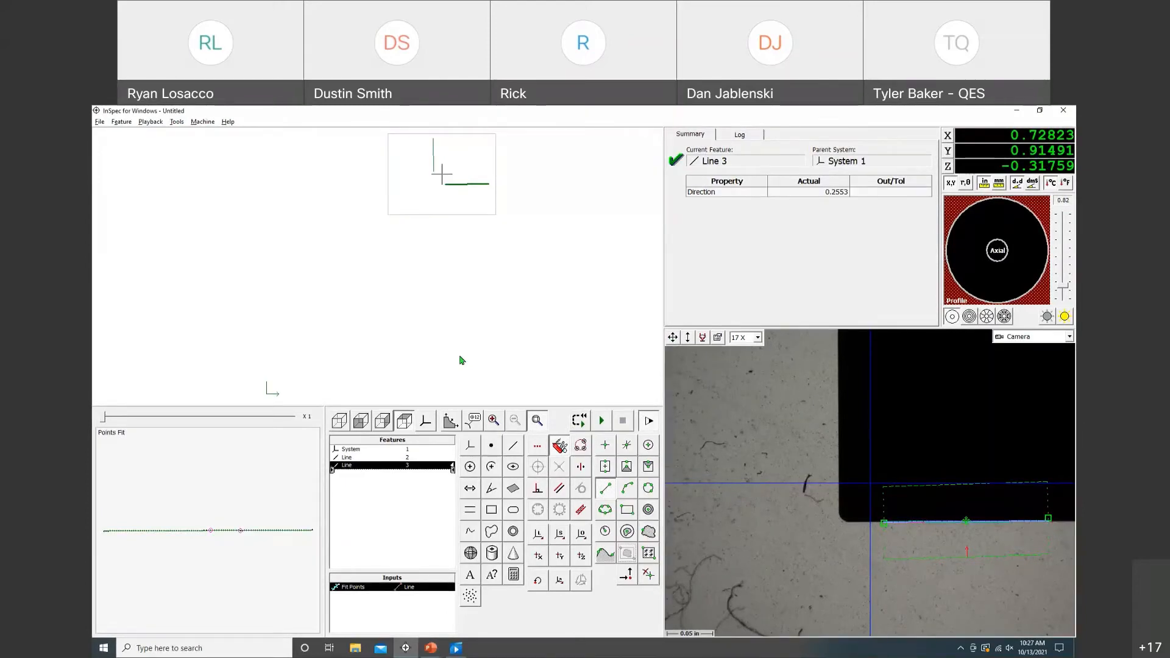
Select the recalled system in the part view to examine its origin and skew relative to the measured lines
{"action": "left_click", "coordinate": [405, 372]}
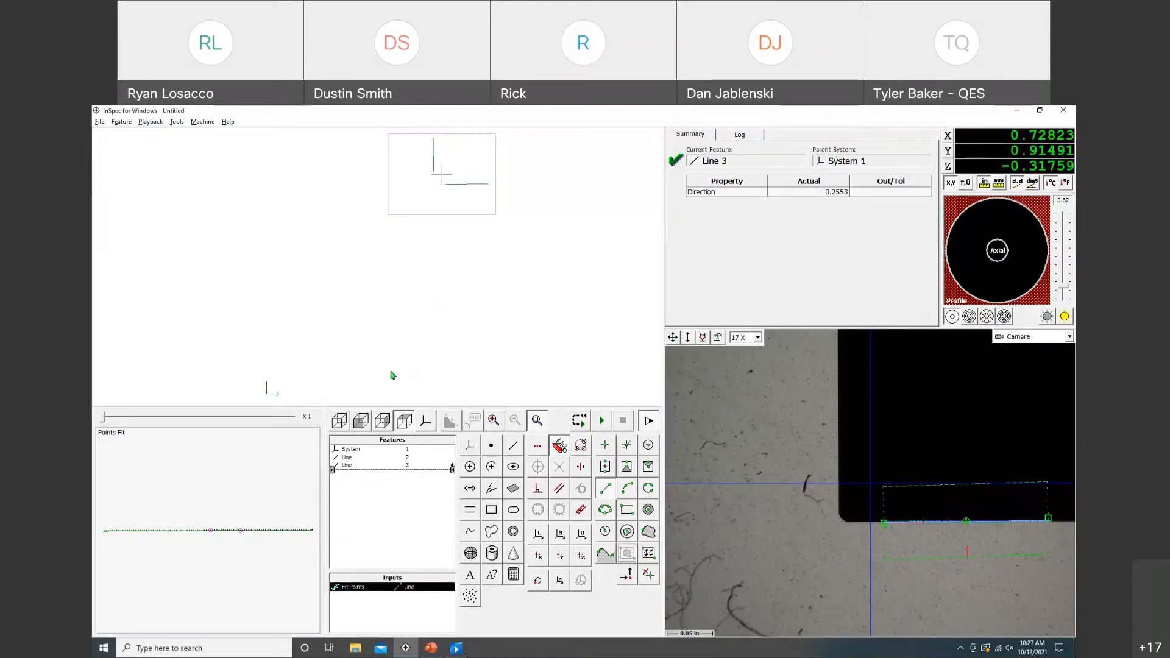
{"action": "left_click", "coordinate": [272, 393]}
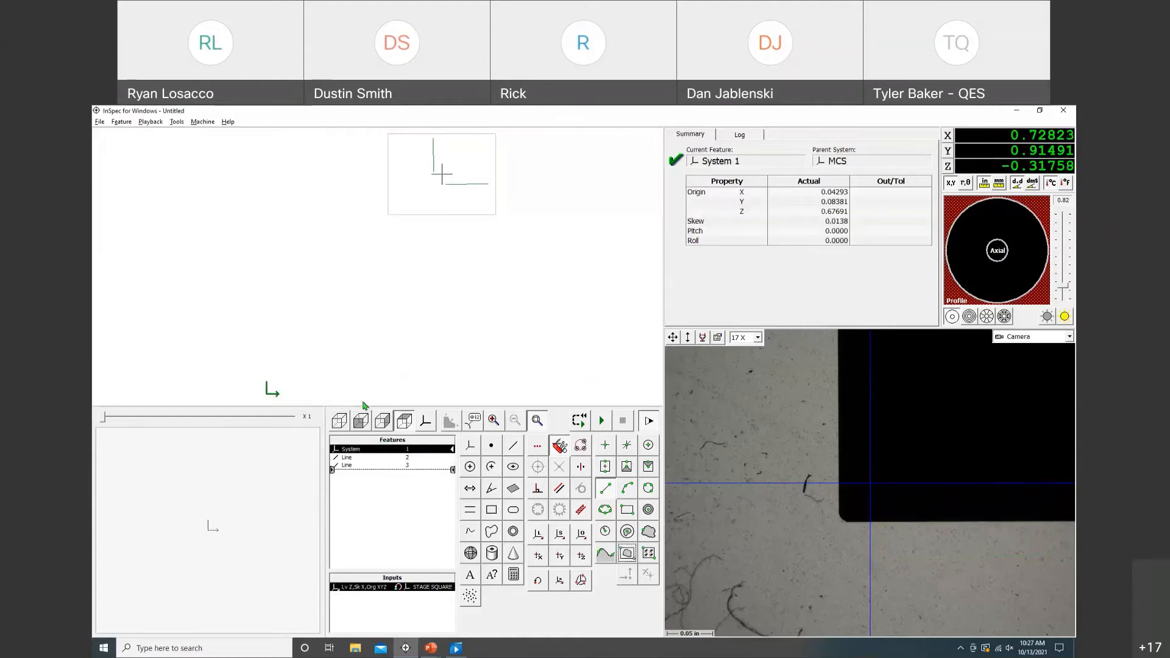
{"action": "left_click", "coordinate": [392, 356]}
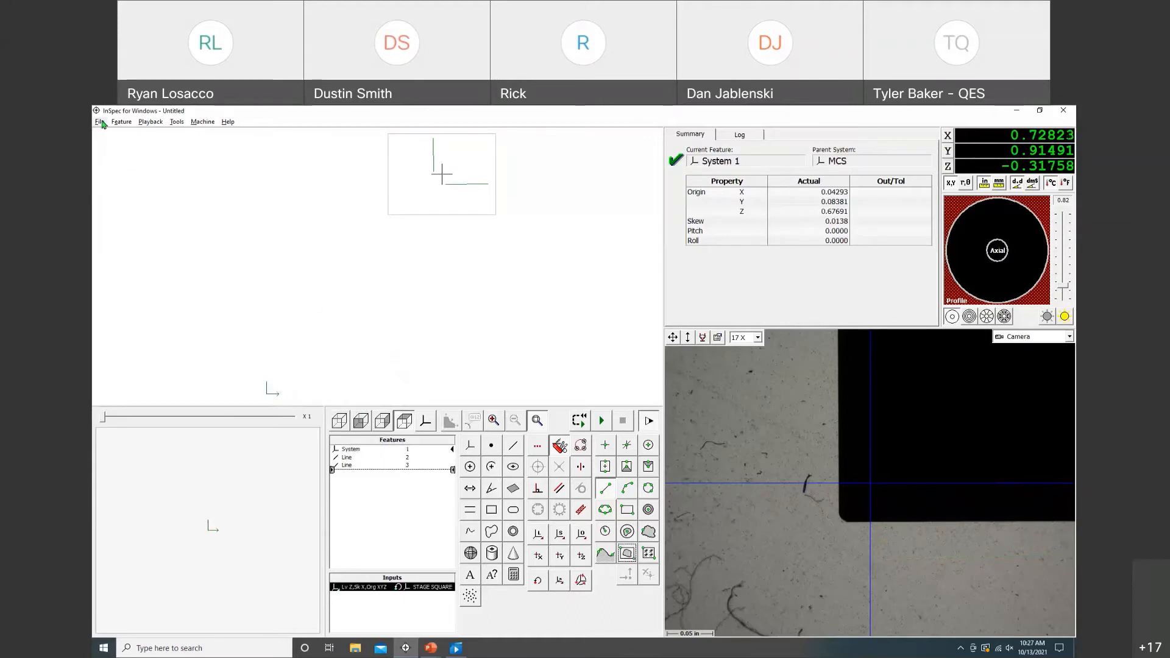
Start a new program without saving the current one, and open the recent STAGE SQUARE program instead
{"action": "left_click", "coordinate": [99, 121]}
{"action": "left_click", "coordinate": [111, 133]}
{"action": "left_click", "coordinate": [585, 397]}
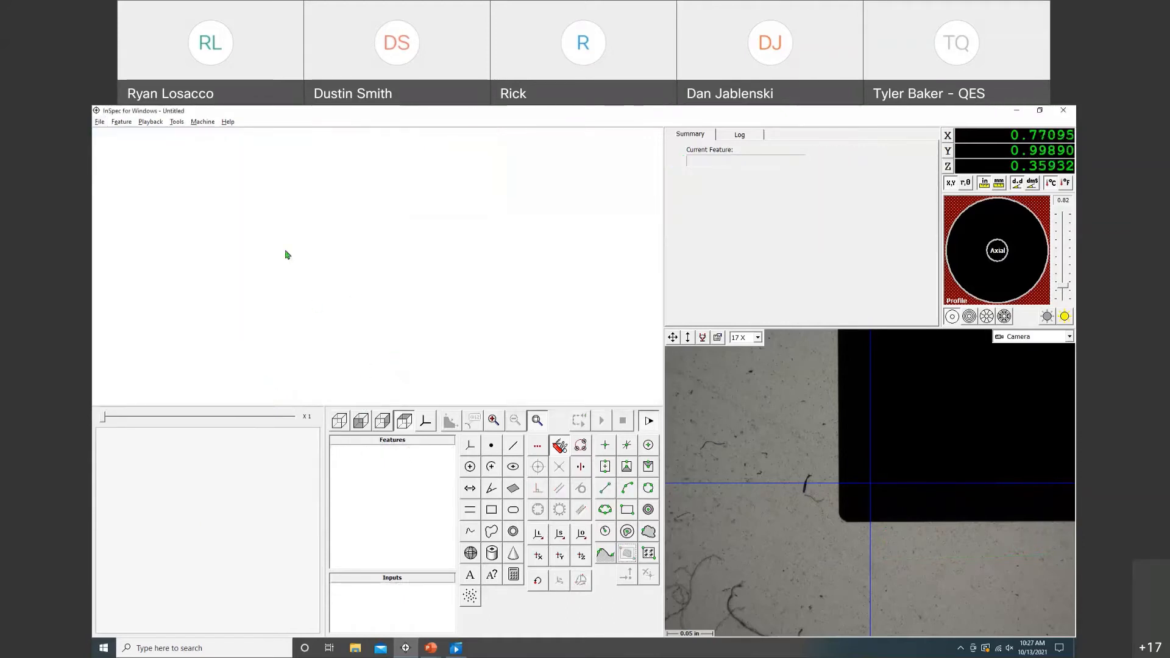
{"action": "left_click", "coordinate": [99, 121]}
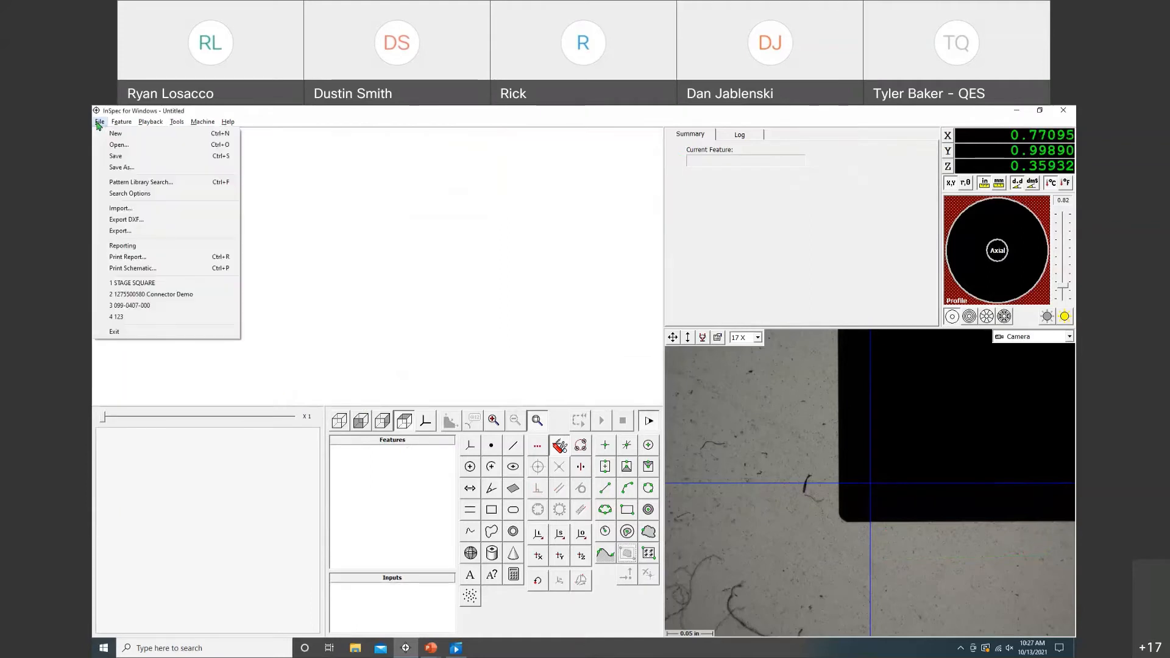
{"action": "left_click", "coordinate": [176, 284]}
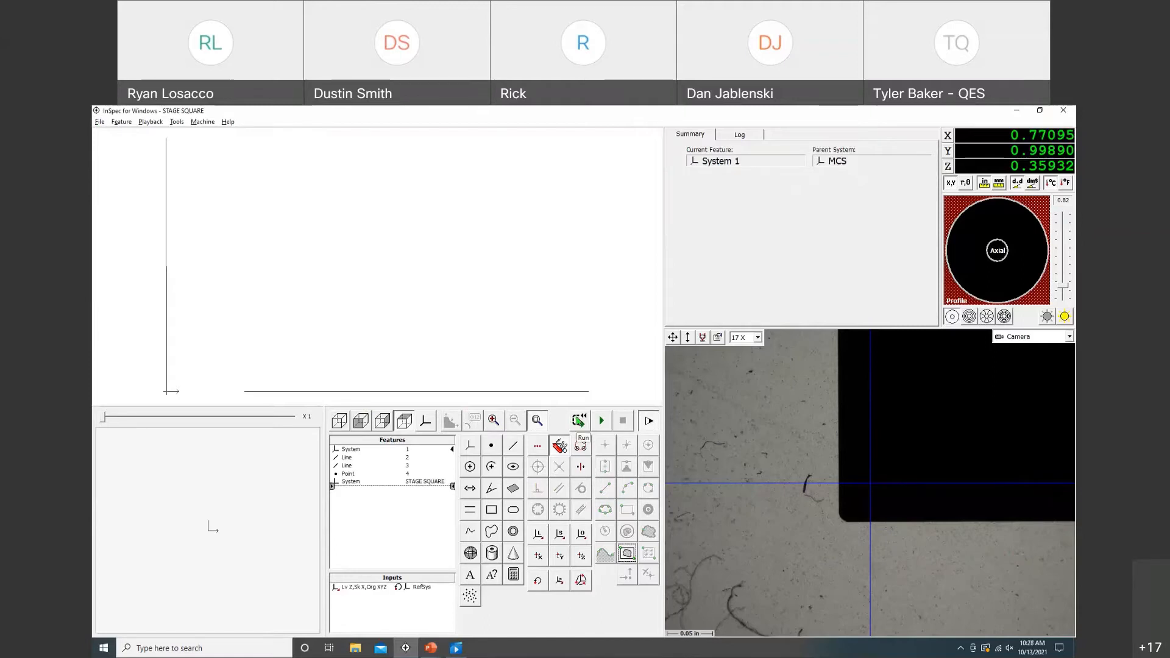
Run the STAGE SQUARE program, remeasure Line 2's lower segment with its tool shifted slightly upward, and continue to the end
{"action": "left_click", "coordinate": [579, 422]}
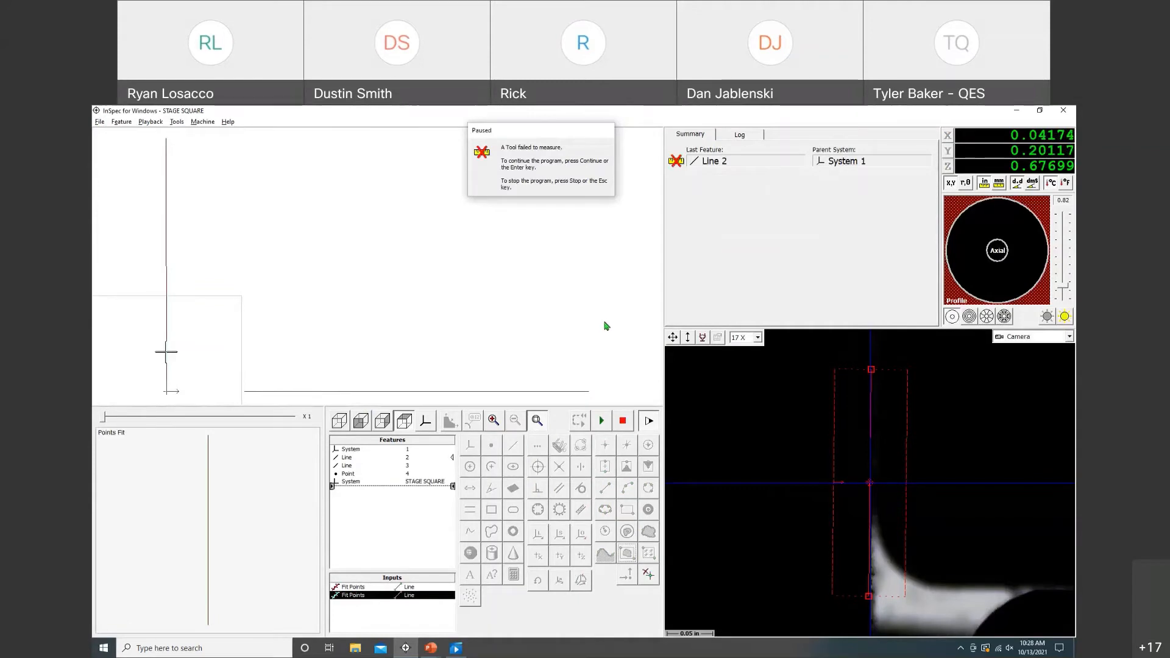
{"action": "left_click", "coordinate": [870, 483]}
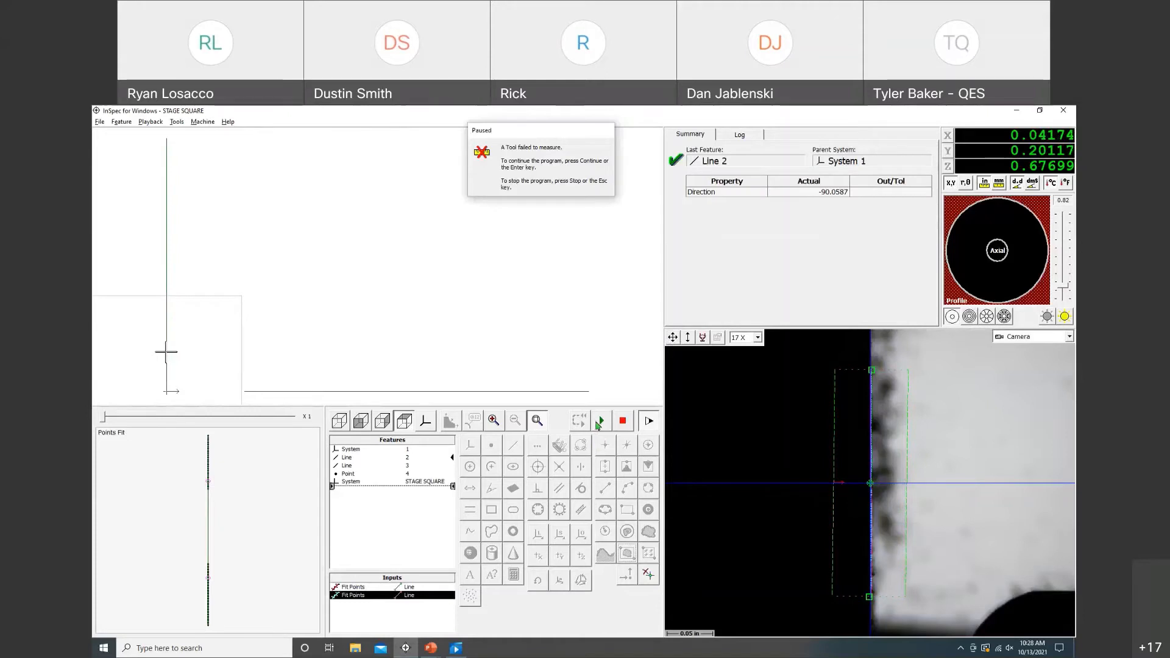
{"action": "mouse_move", "coordinate": [870, 482]}
{"action": "left_mouse_down"}
{"action": "mouse_move", "coordinate": [929, 479]}
{"action": "mouse_move", "coordinate": [870, 474]}
{"action": "left_mouse_up"}
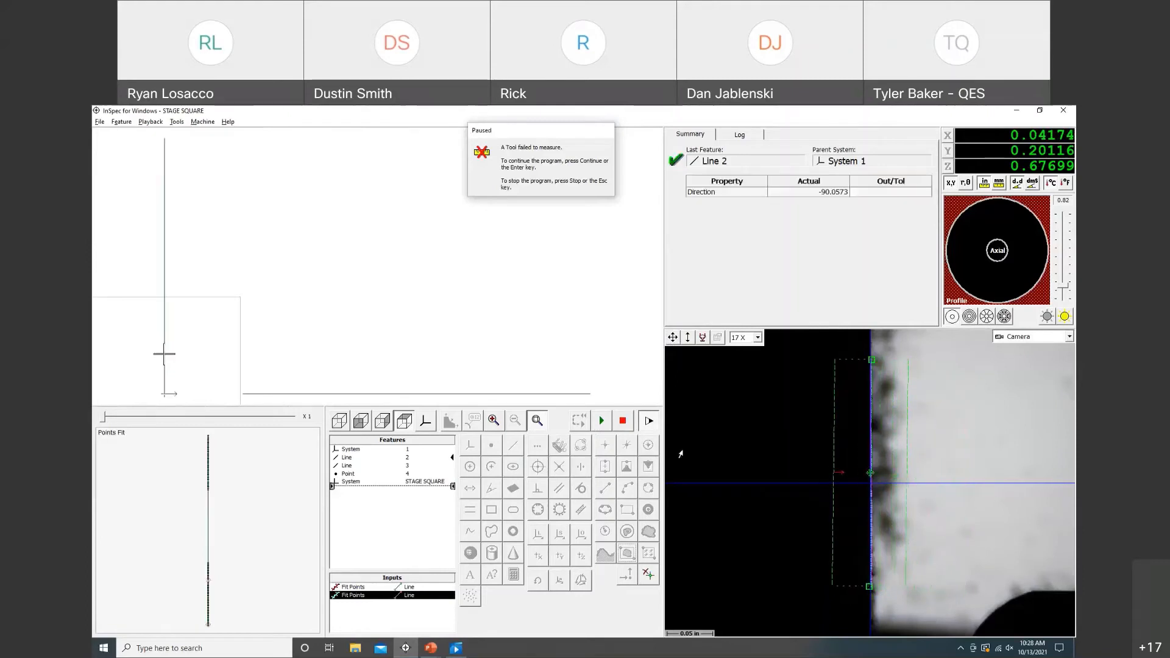
{"action": "left_click", "coordinate": [603, 422]}
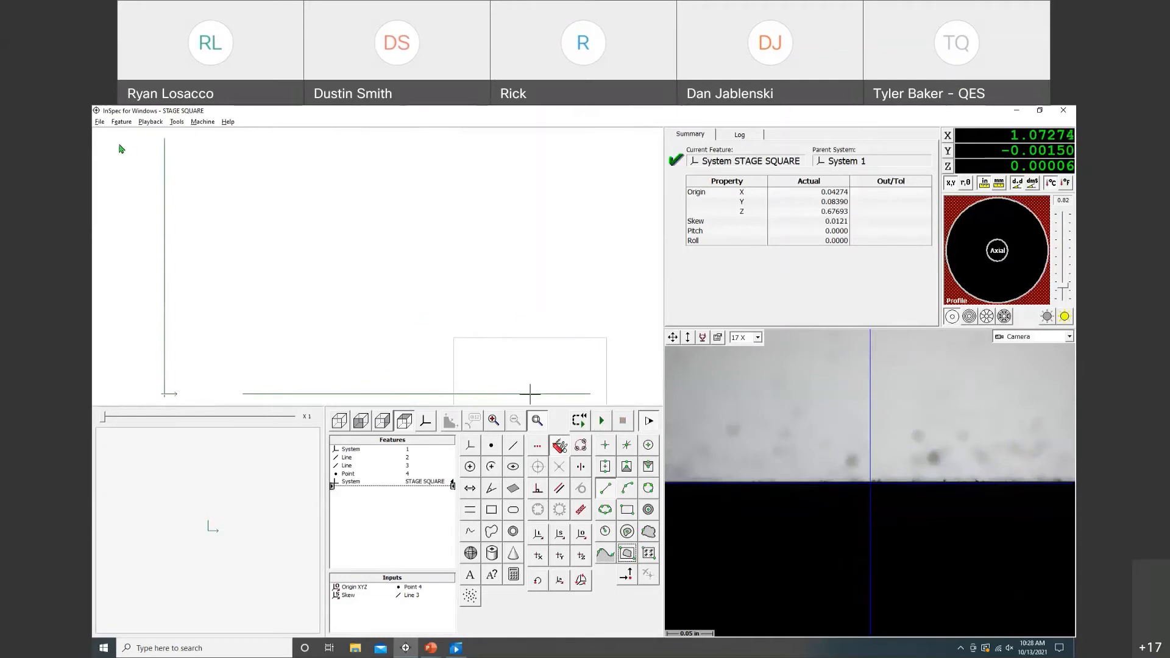
Save the STAGE SQUARE program and store its remeasured system permanently under the name STAGE SQUARE
{"action": "left_click", "coordinate": [99, 123]}
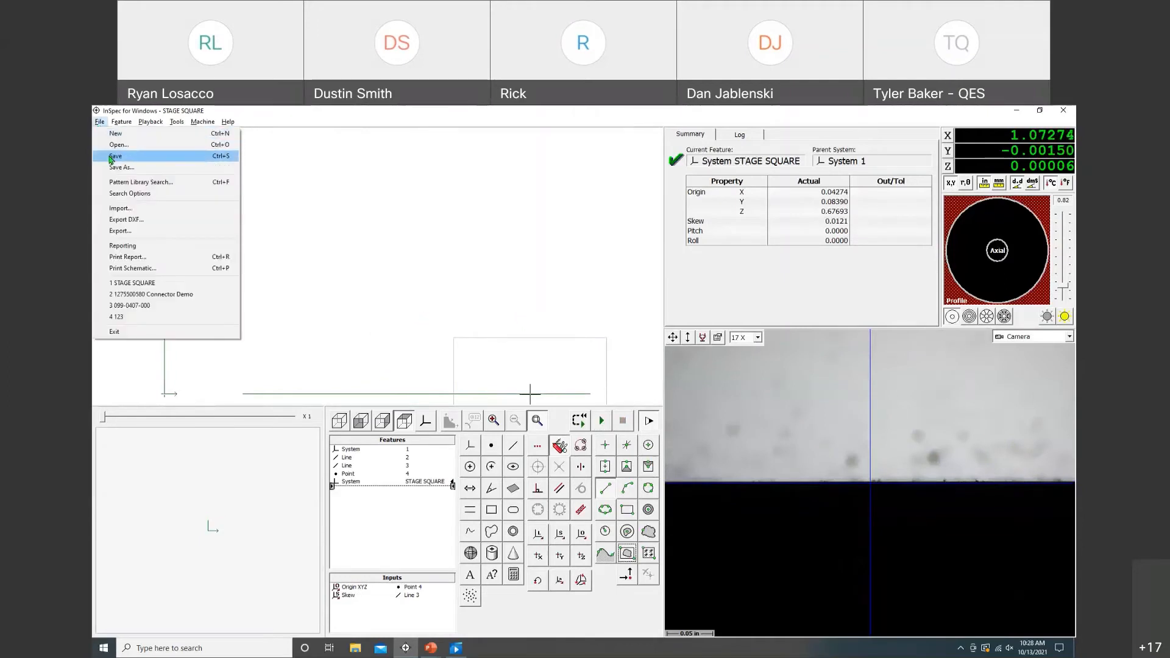
{"action": "left_click", "coordinate": [155, 156]}
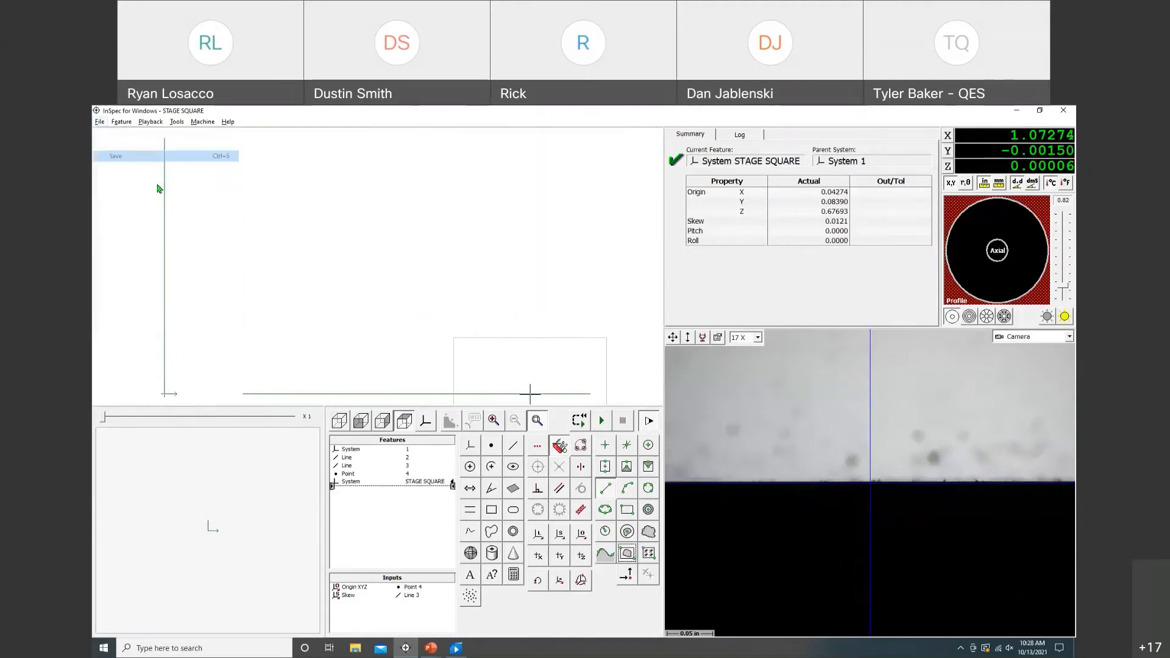
{"action": "right_click", "coordinate": [430, 483]}
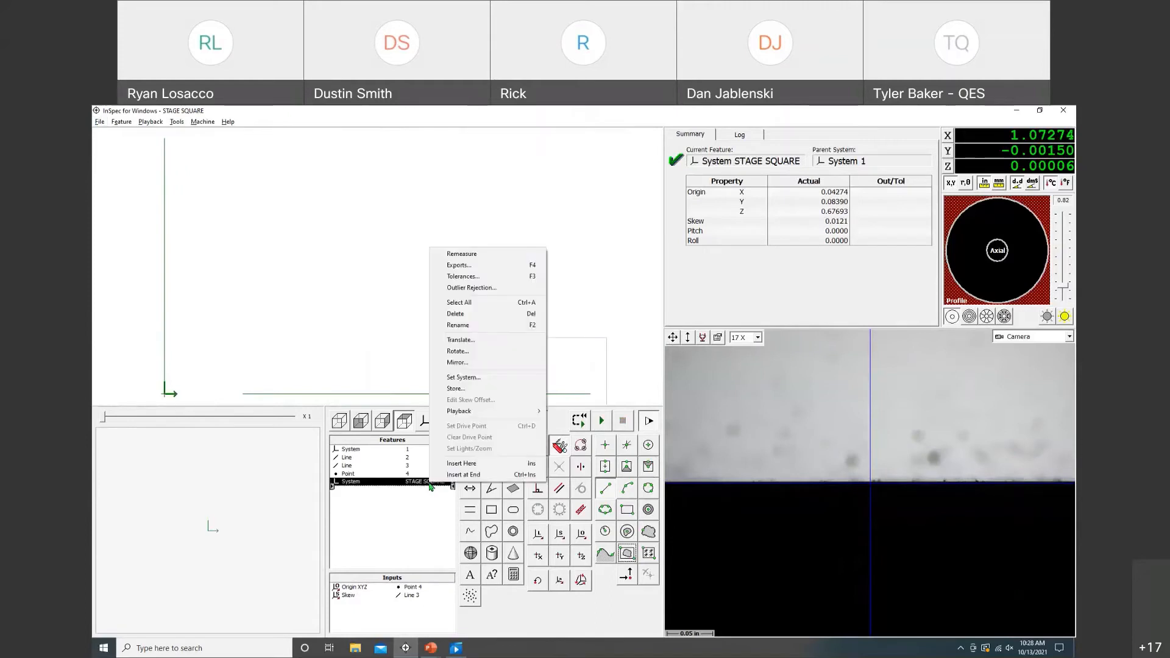
{"action": "left_click", "coordinate": [463, 389]}
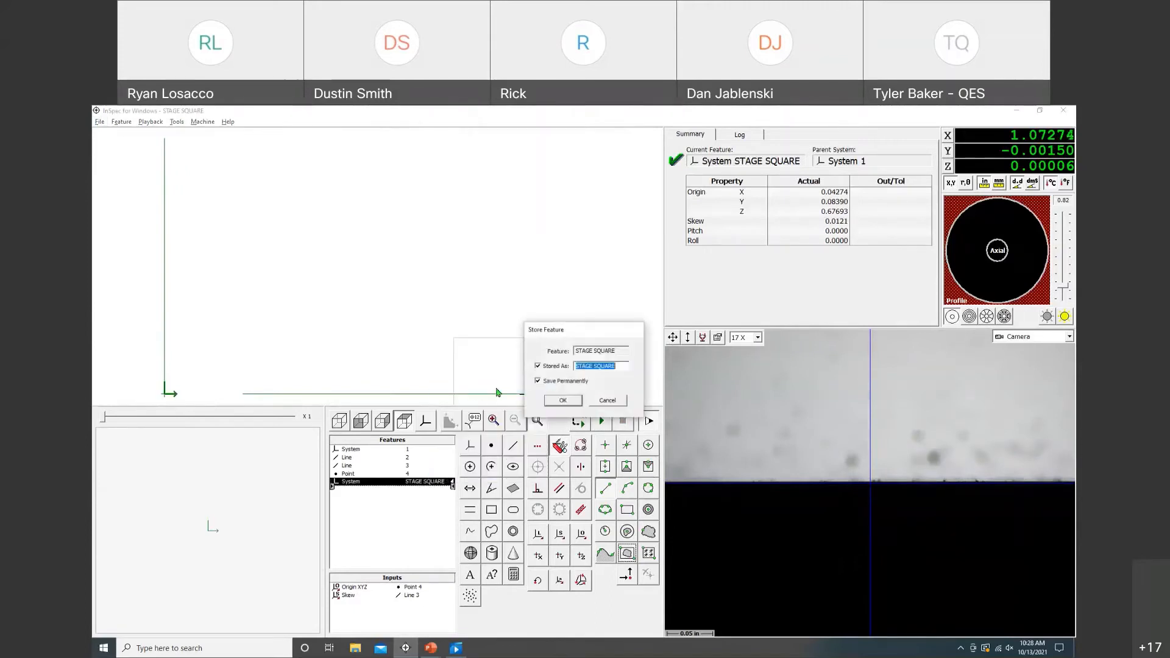
{"action": "left_click", "coordinate": [565, 401]}
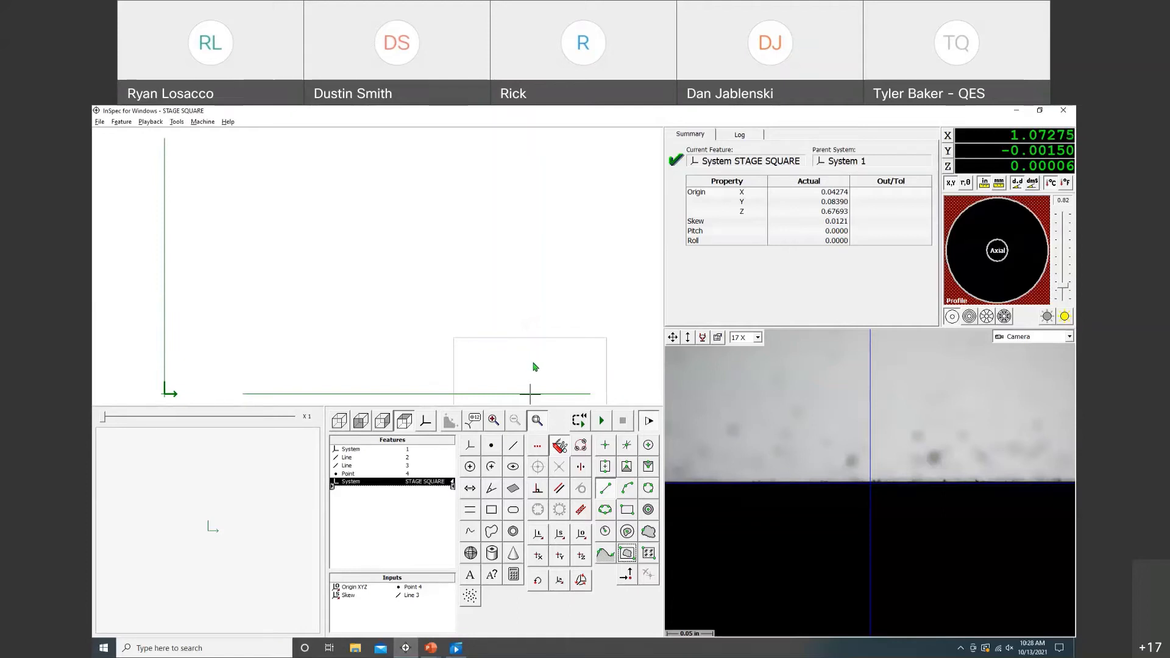
{"action": "right_click", "coordinate": [425, 482]}
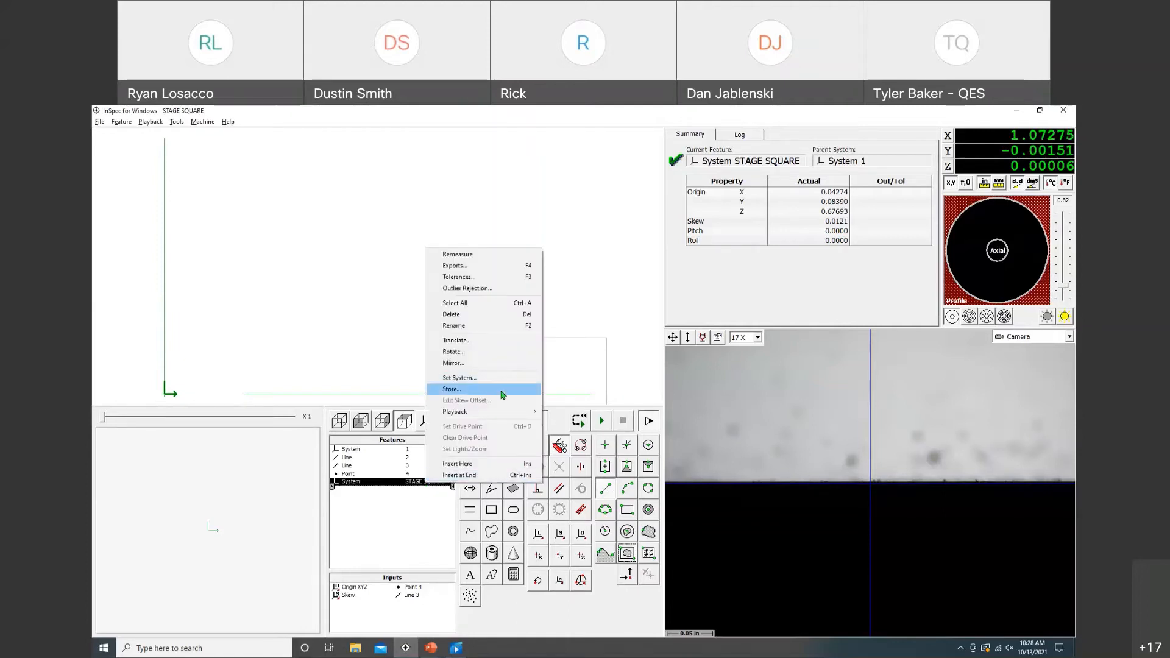
{"action": "left_click", "coordinate": [503, 394]}
{"action": "left_click", "coordinate": [564, 400]}
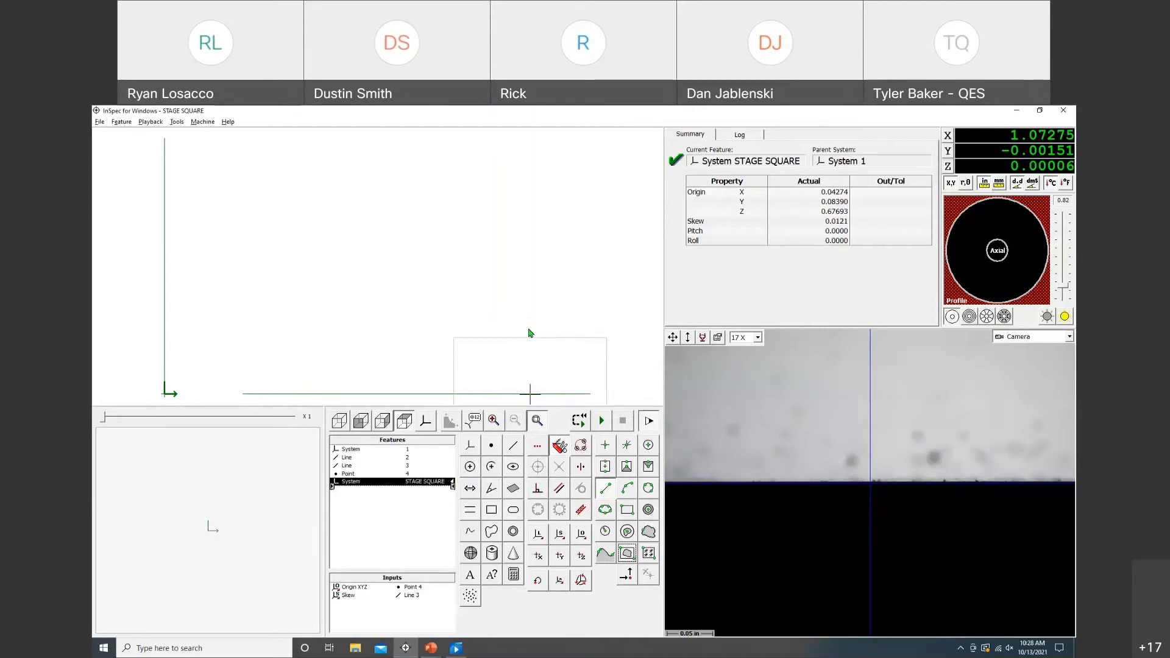
{"action": "left_click", "coordinate": [481, 327]}
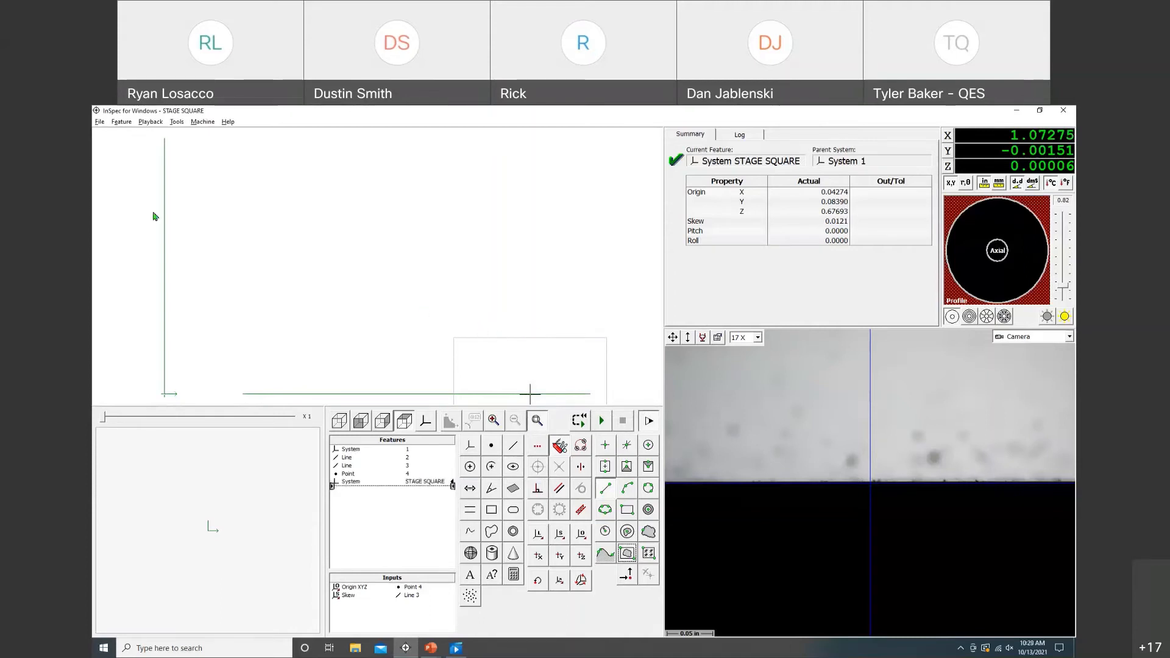
Start a new program, and switch to the webinar slideshow in PowerPoint to show the Fixture Plates slide
{"action": "left_click", "coordinate": [99, 122]}
{"action": "left_click", "coordinate": [199, 177]}
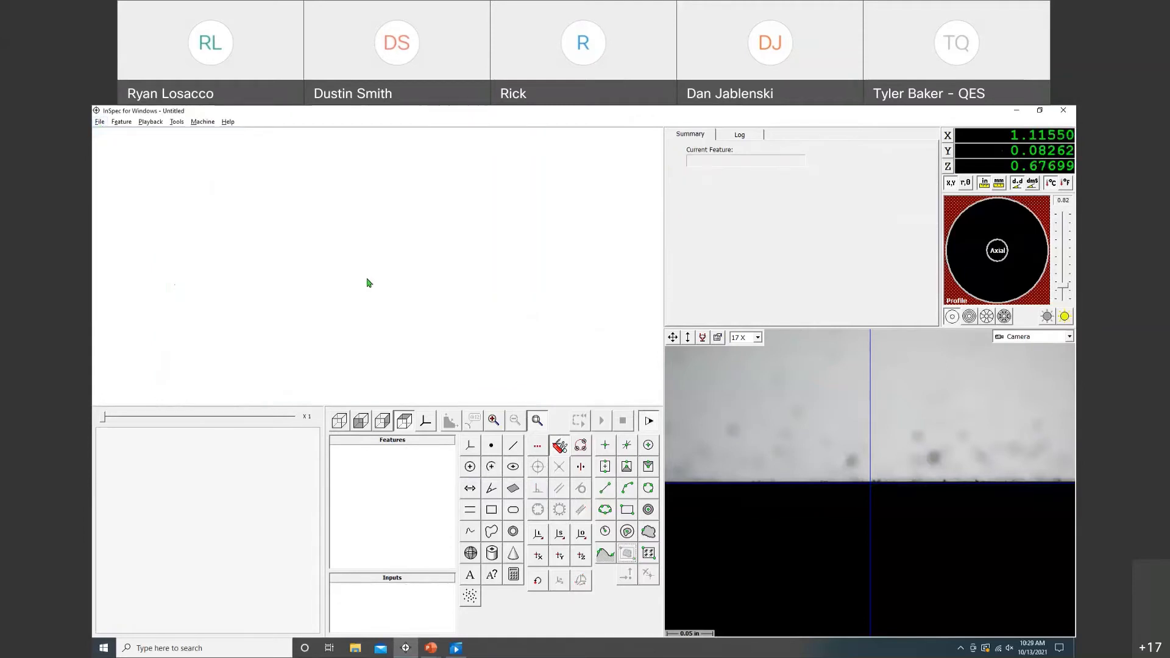
{"action": "key", "text": "alt+Tab"}
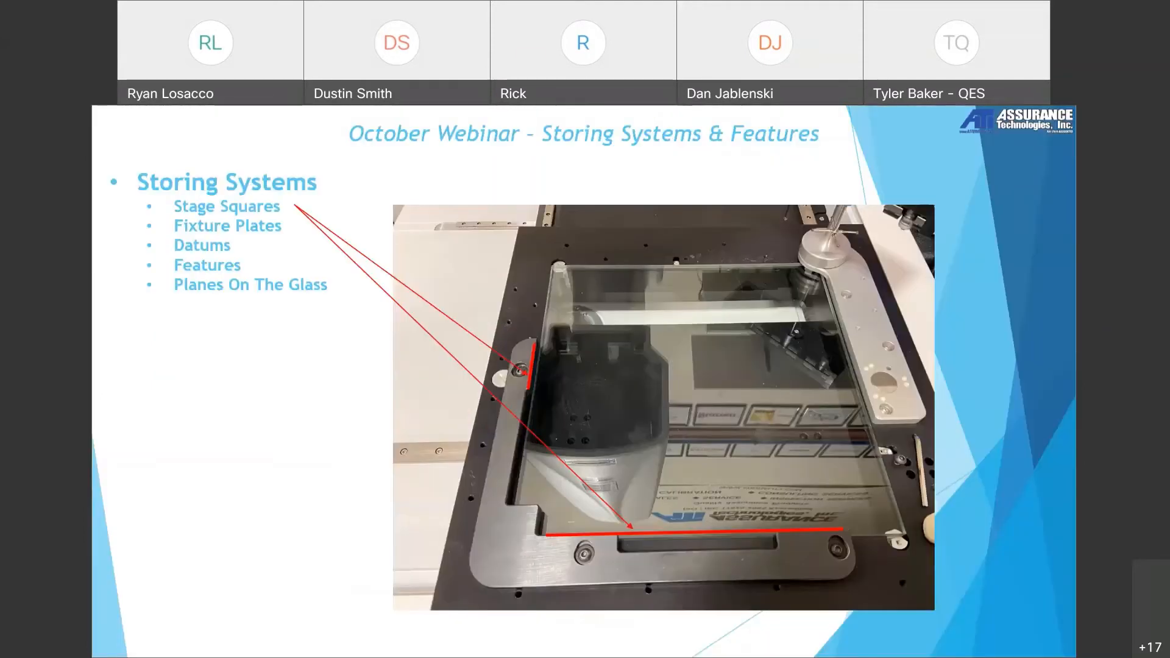
{"action": "key", "text": "Right"}
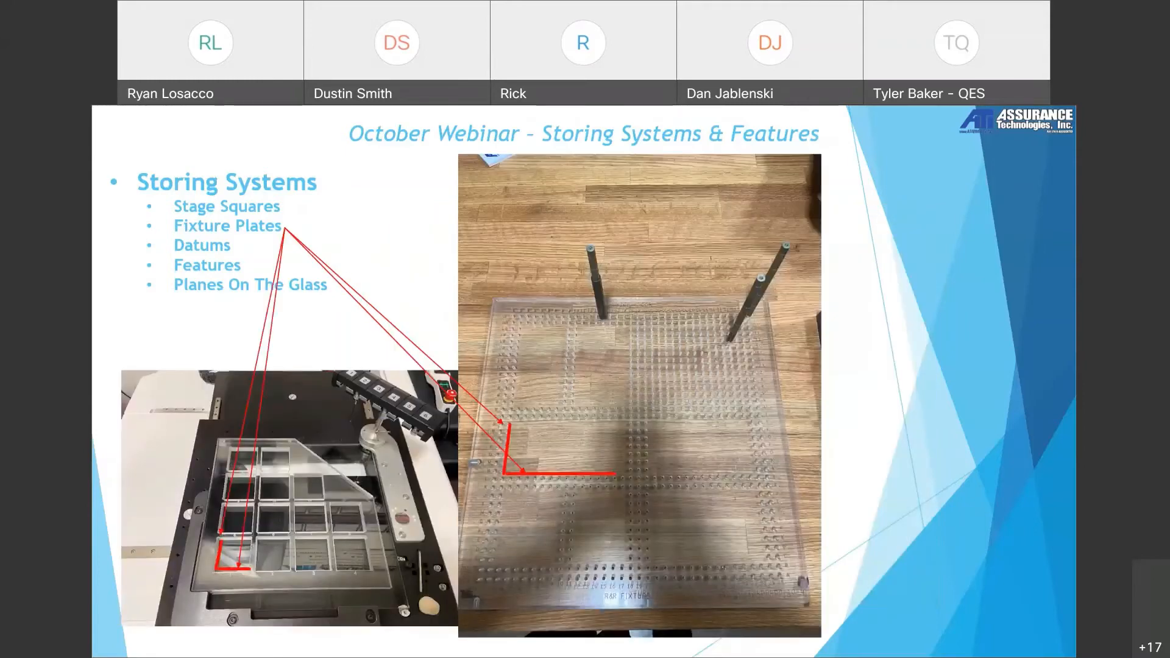
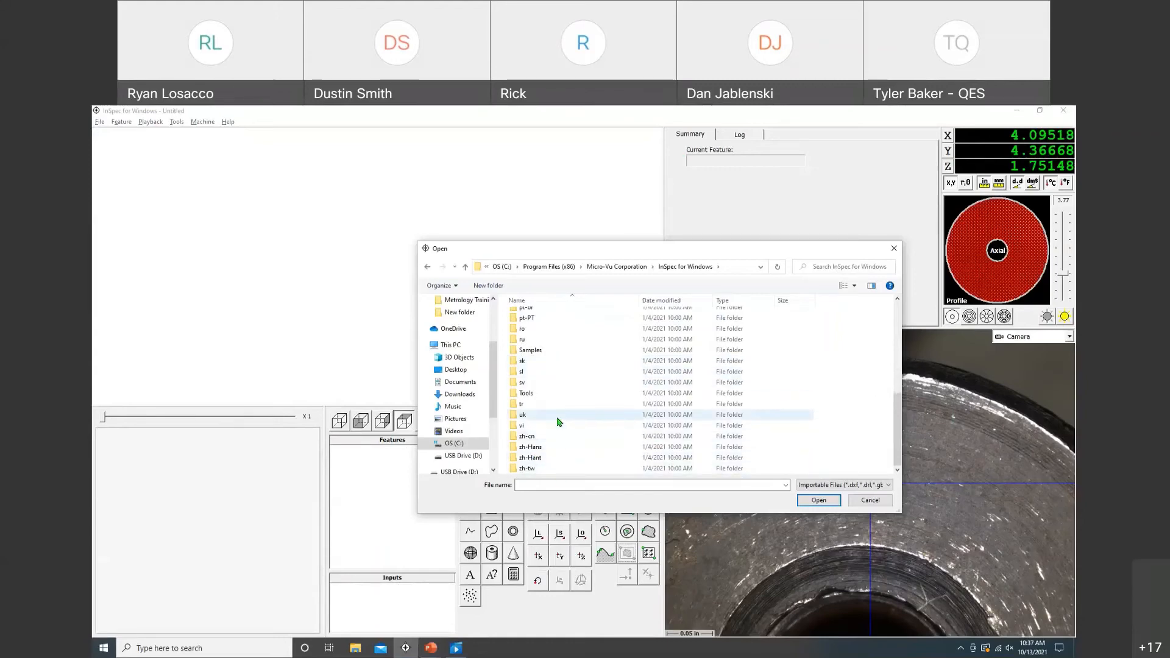
Choose Sample.dxf from the InSpec Samples folder for import and open the tool options for the DXF import
{"action": "double_click", "coordinate": [541, 353]}
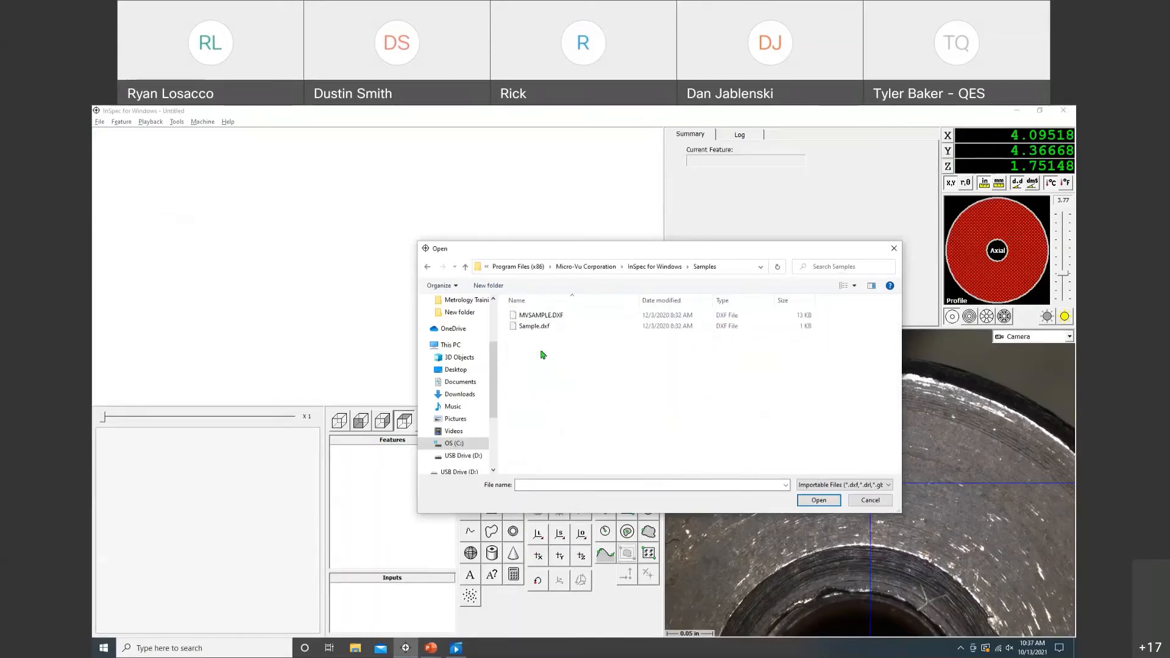
{"action": "left_click", "coordinate": [541, 327]}
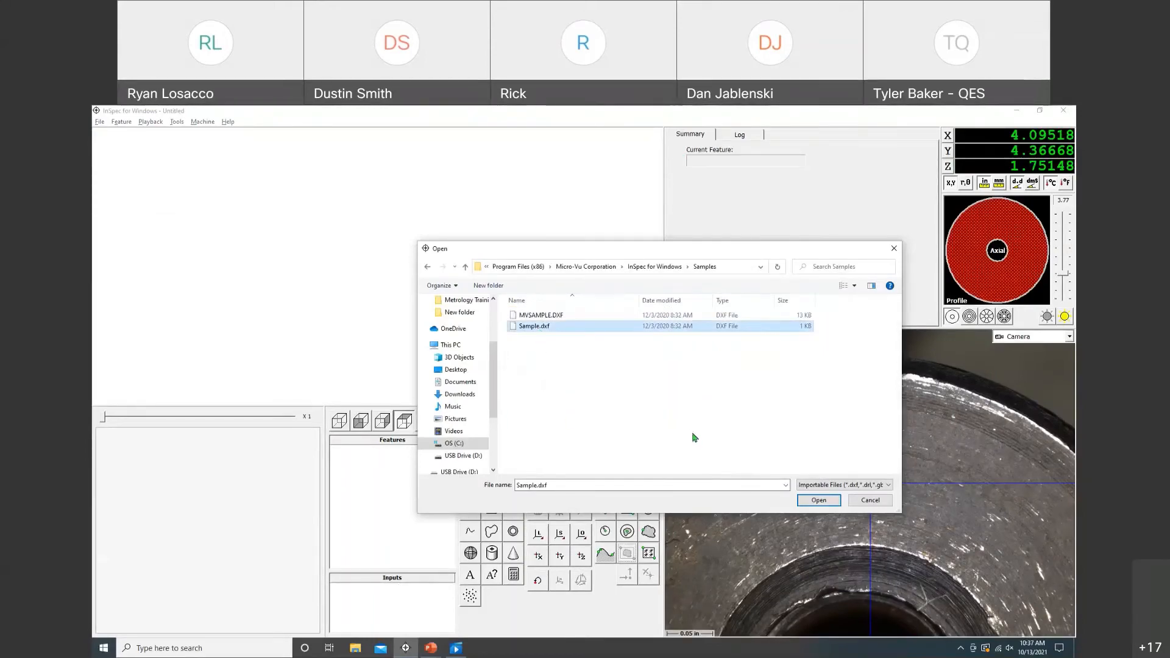
{"action": "left_click", "coordinate": [818, 500]}
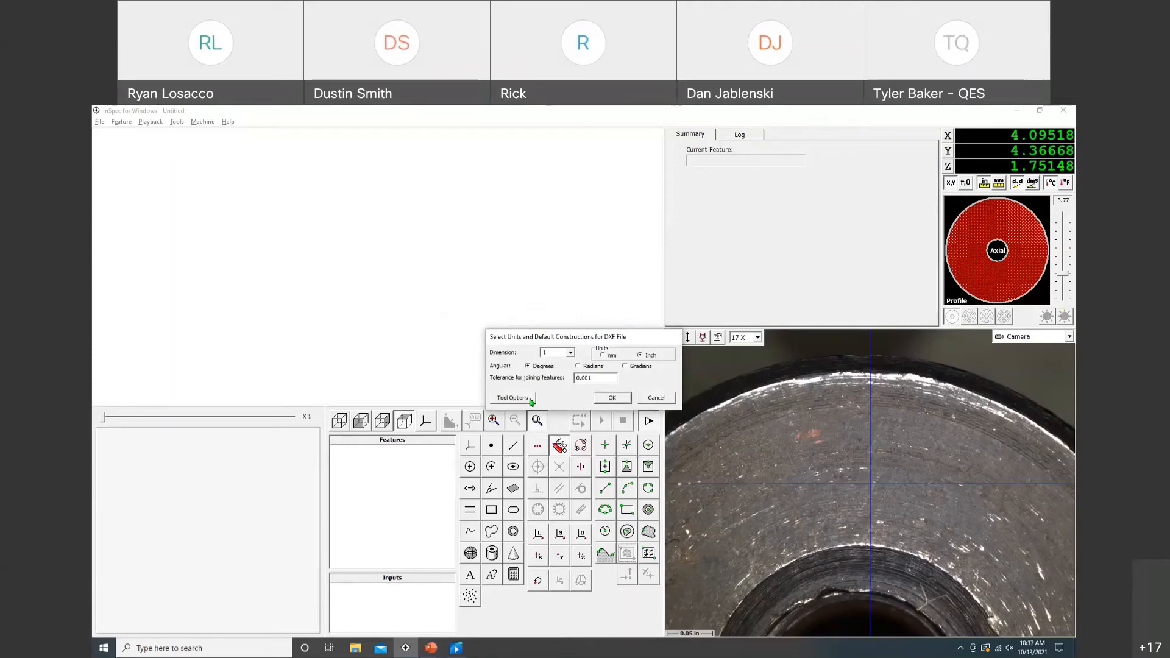
{"action": "left_click", "coordinate": [531, 400]}
{"action": "left_click_drag", "start_coordinate": [633, 202], "coordinate": [771, 219]}
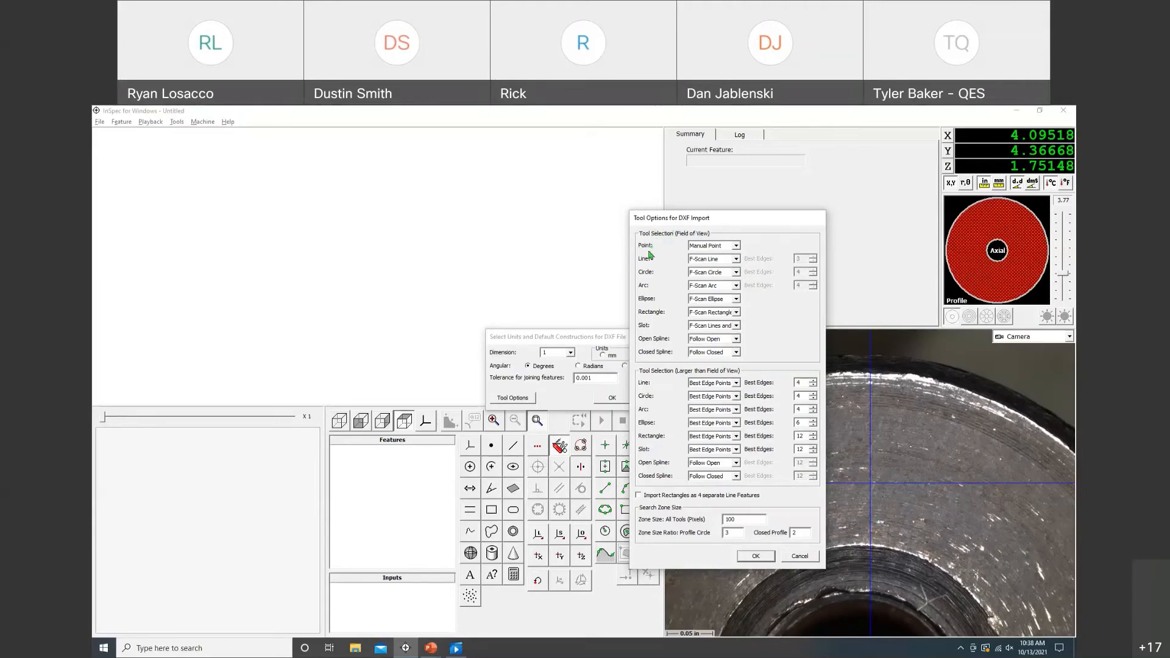
Examine the tool choices for lines, circles, arcs and ellipses that fit within the field of view, keeping the F-Scan tools
{"action": "left_click", "coordinate": [736, 261]}
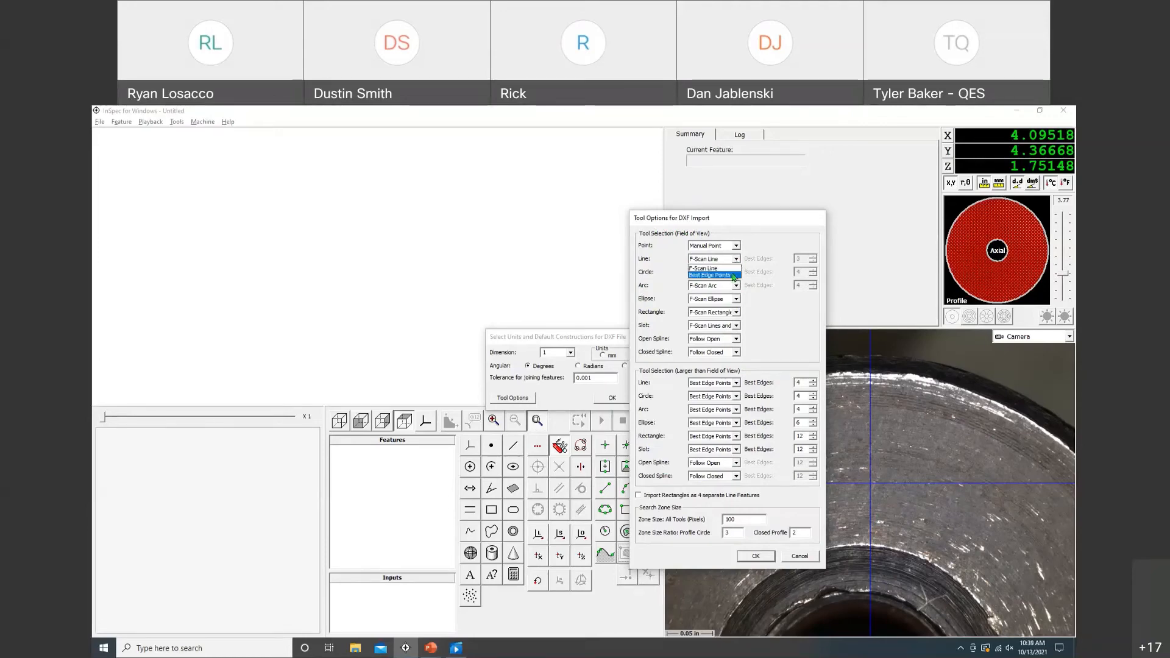
{"action": "left_click", "coordinate": [759, 278]}
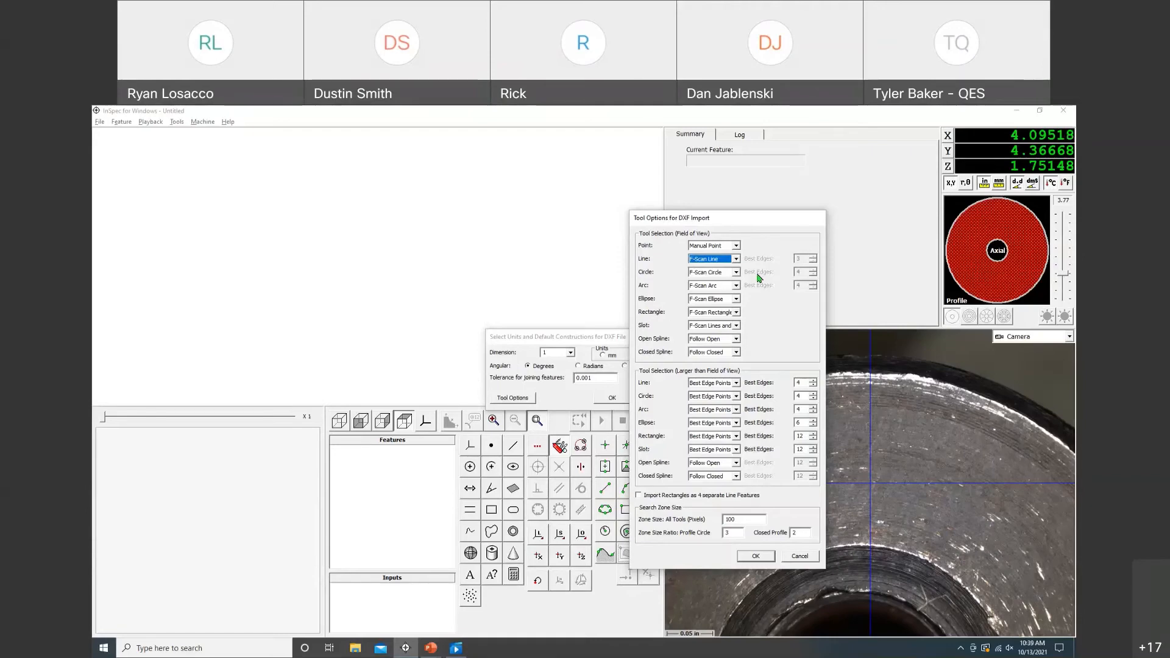
{"action": "left_click", "coordinate": [736, 273]}
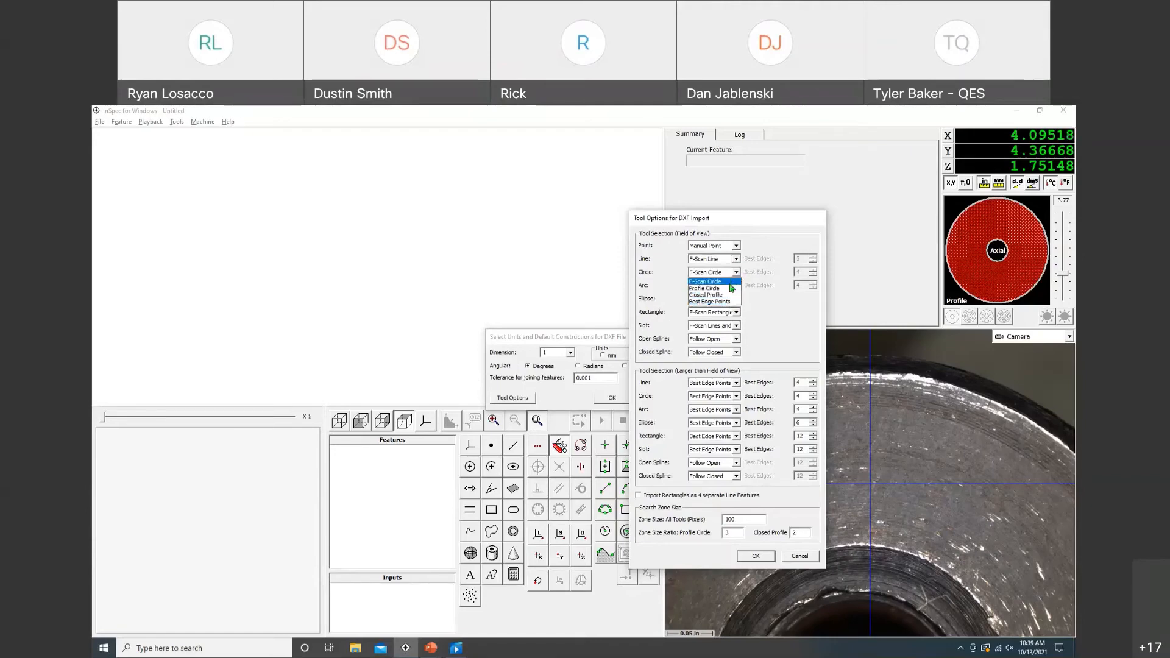
{"action": "left_click", "coordinate": [730, 284]}
{"action": "left_click", "coordinate": [733, 275]}
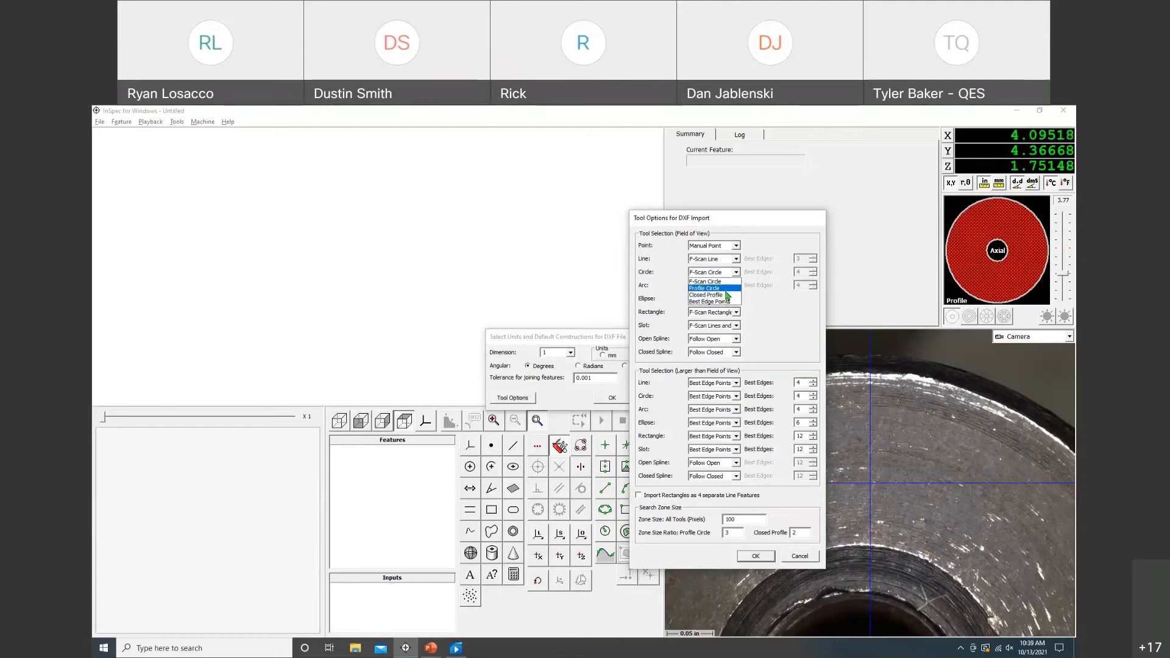
{"action": "left_click", "coordinate": [730, 282]}
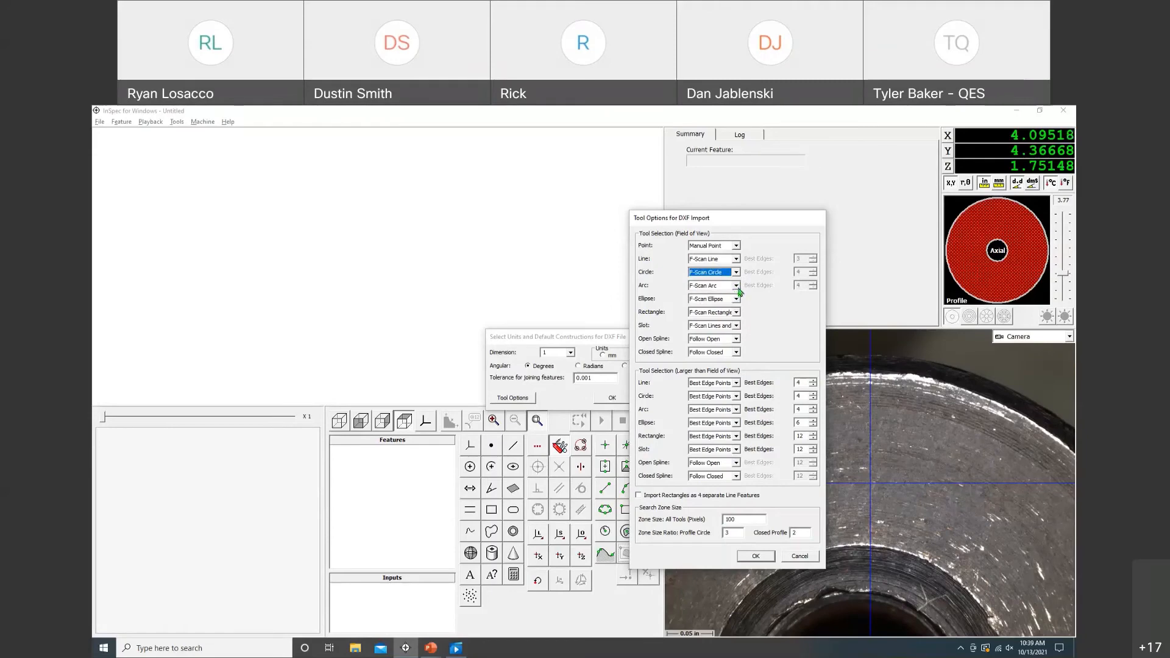
{"action": "left_click", "coordinate": [737, 288]}
{"action": "left_click", "coordinate": [737, 295]}
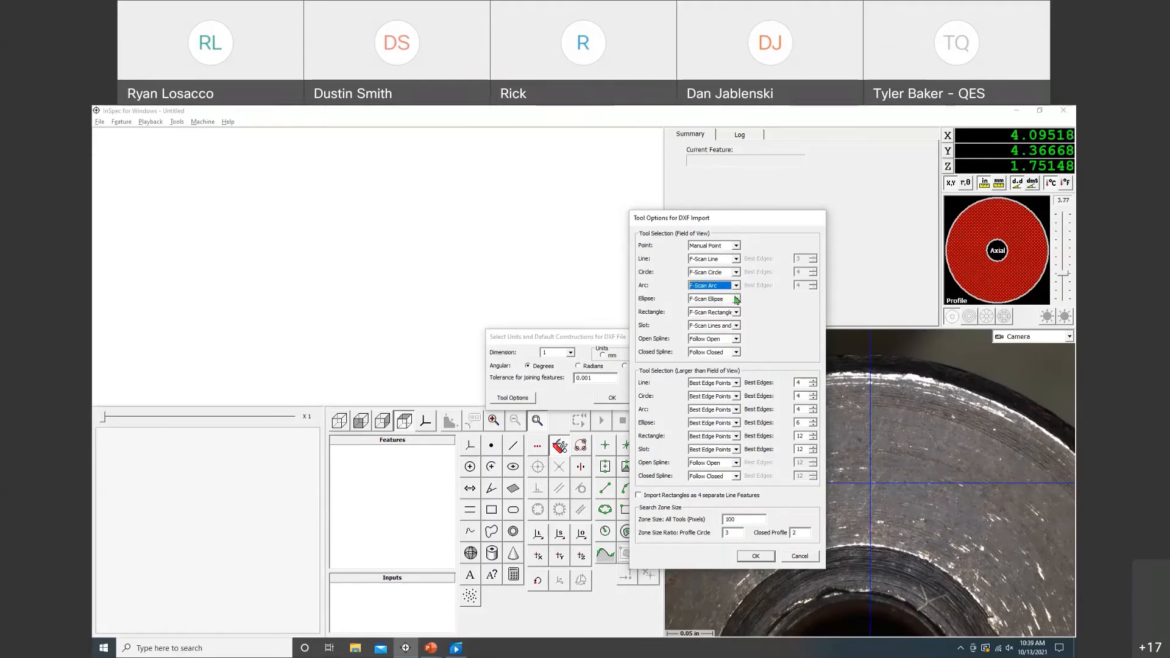
{"action": "left_click", "coordinate": [736, 299]}
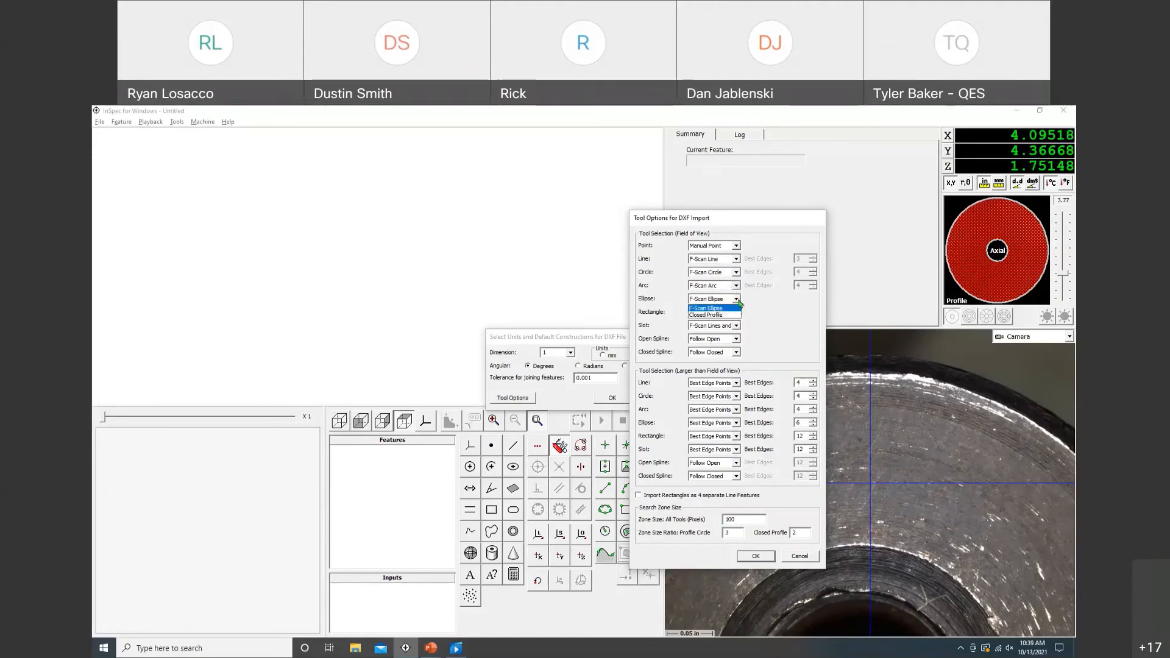
{"action": "left_click", "coordinate": [738, 307]}
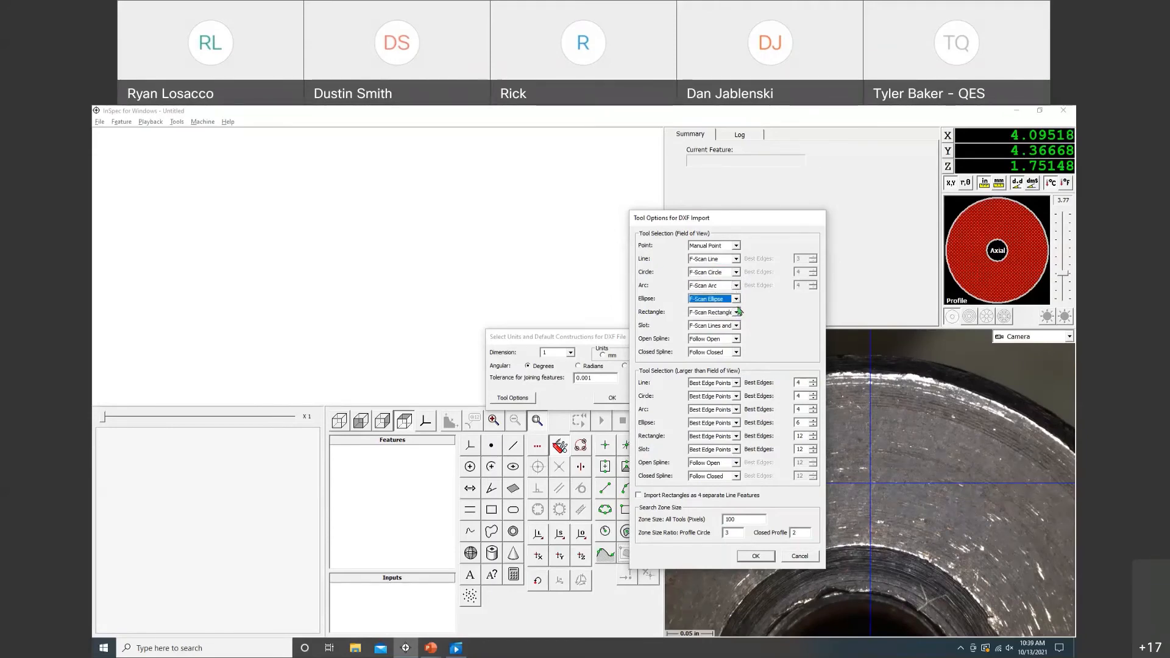
Examine the tool choices for open and closed splines within the field of view and for lines larger than it
{"action": "left_click", "coordinate": [737, 340]}
{"action": "left_click", "coordinate": [737, 341]}
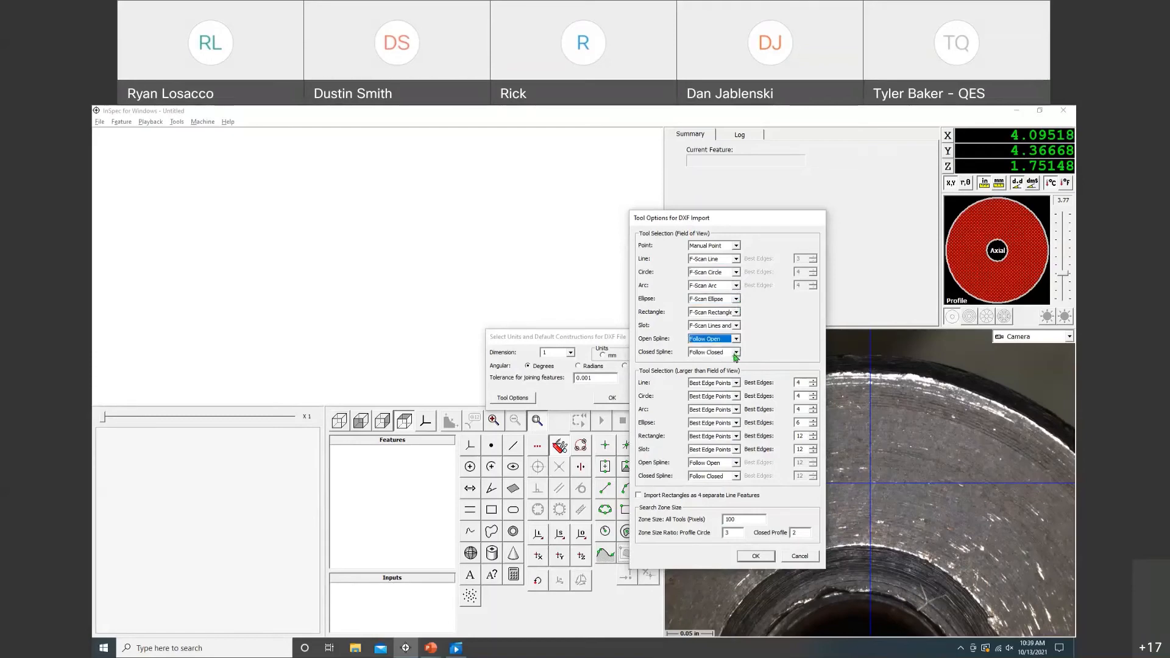
{"action": "left_click", "coordinate": [737, 352]}
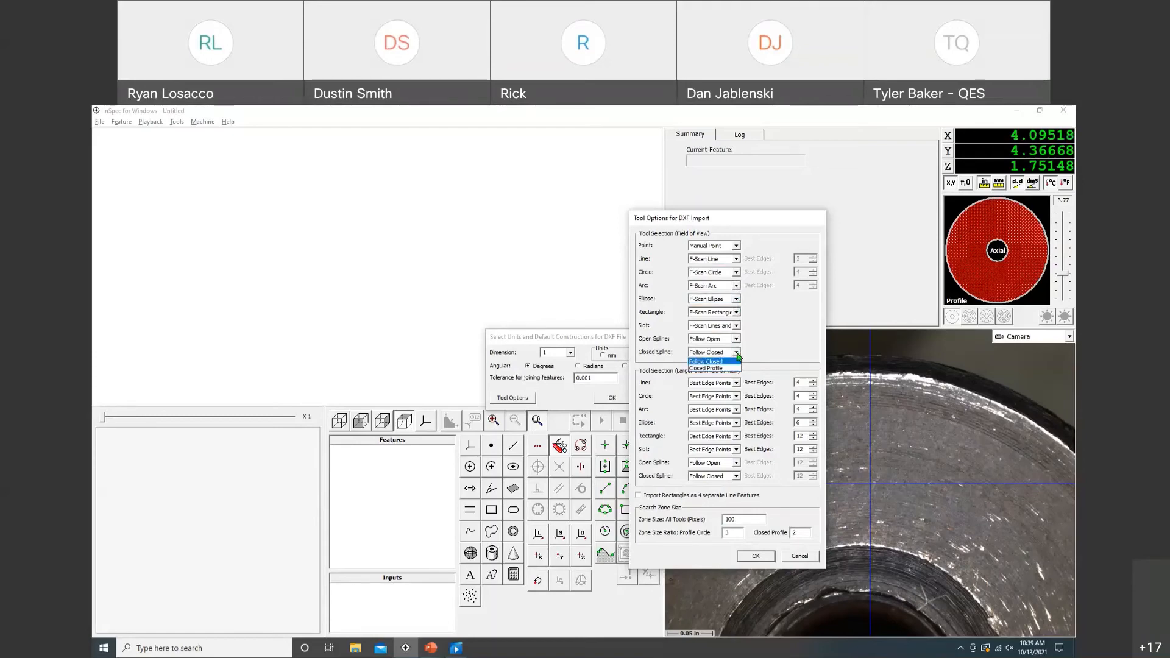
{"action": "left_click", "coordinate": [737, 354]}
{"action": "left_click", "coordinate": [737, 341]}
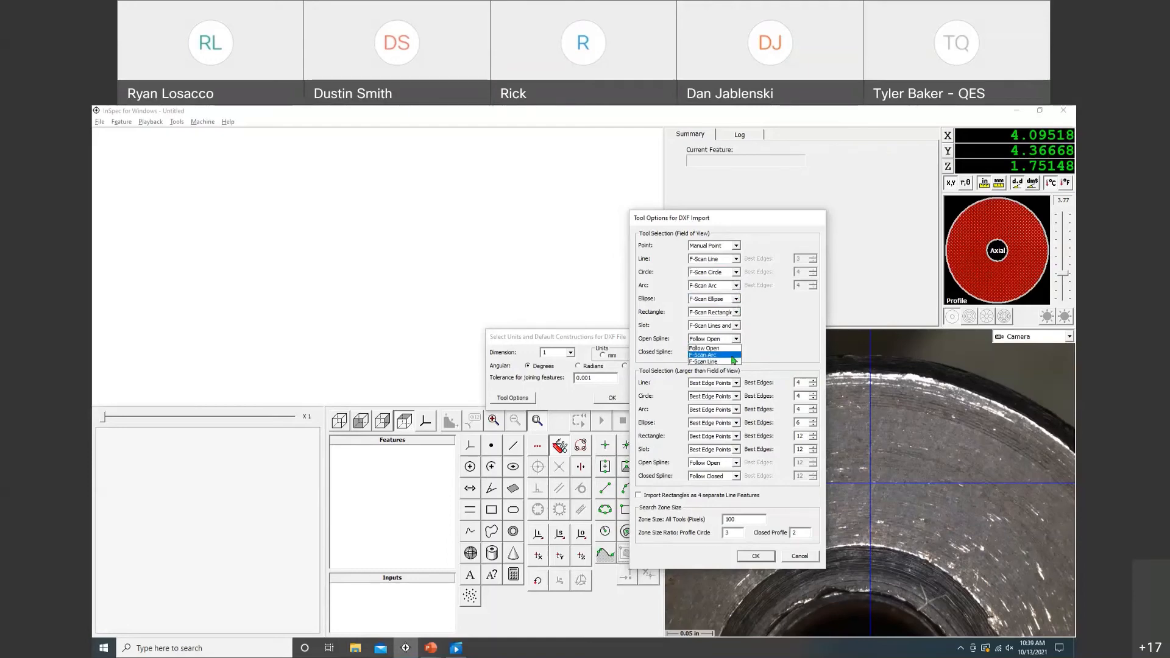
{"action": "left_click", "coordinate": [732, 348]}
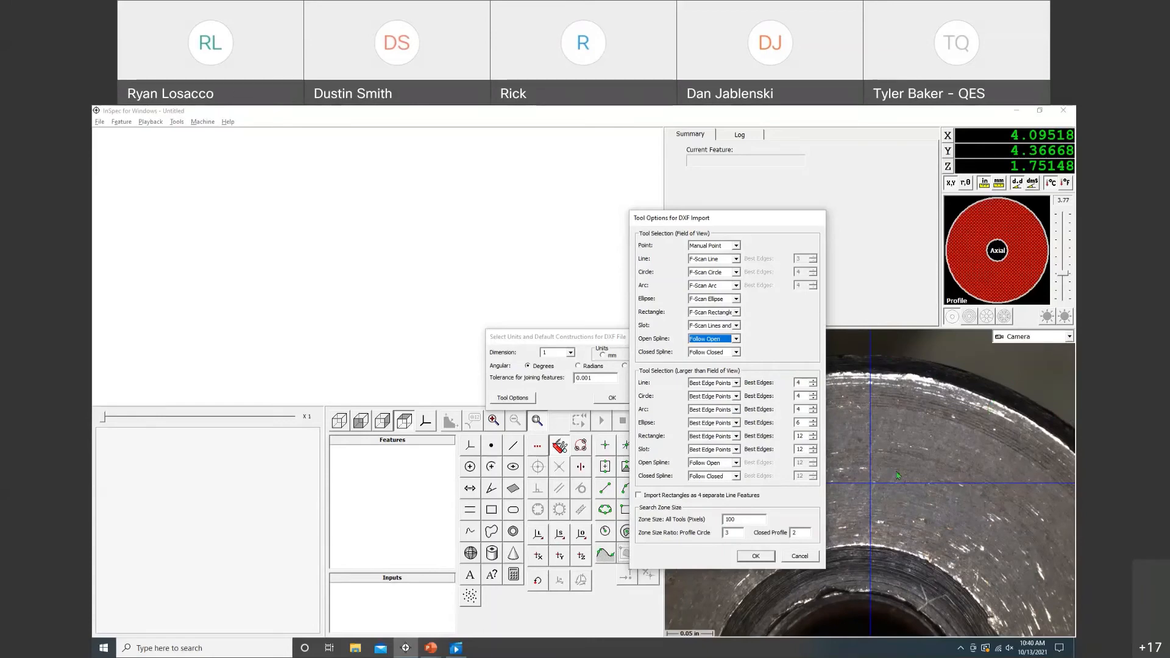
{"action": "left_click", "coordinate": [736, 383]}
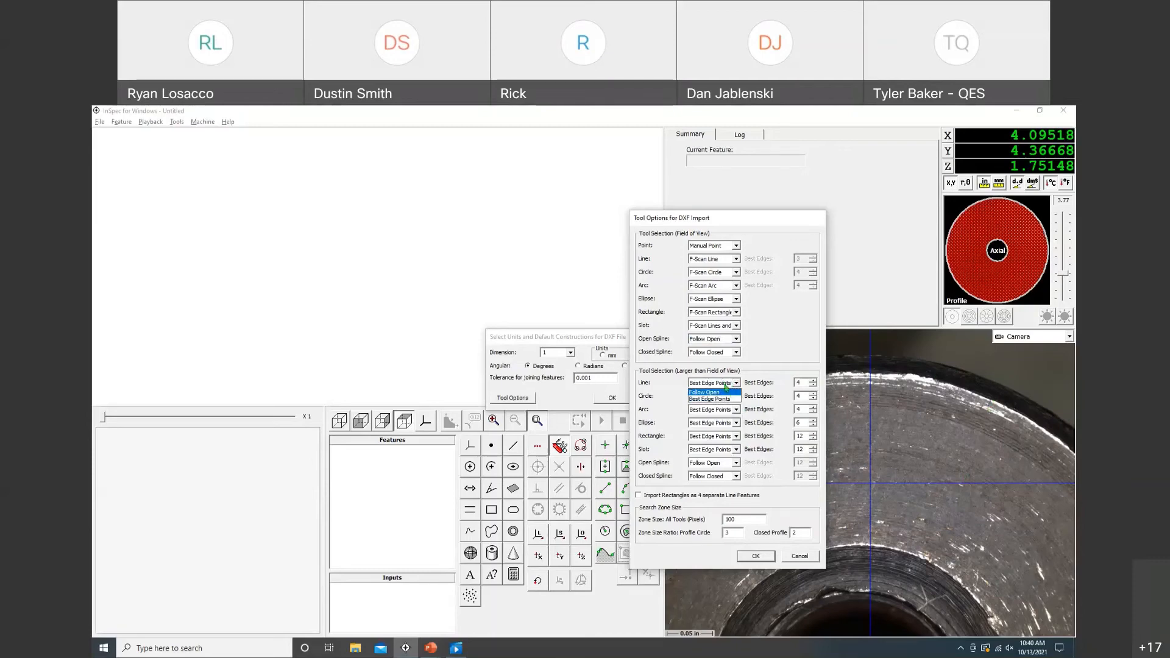
{"action": "left_click", "coordinate": [725, 384]}
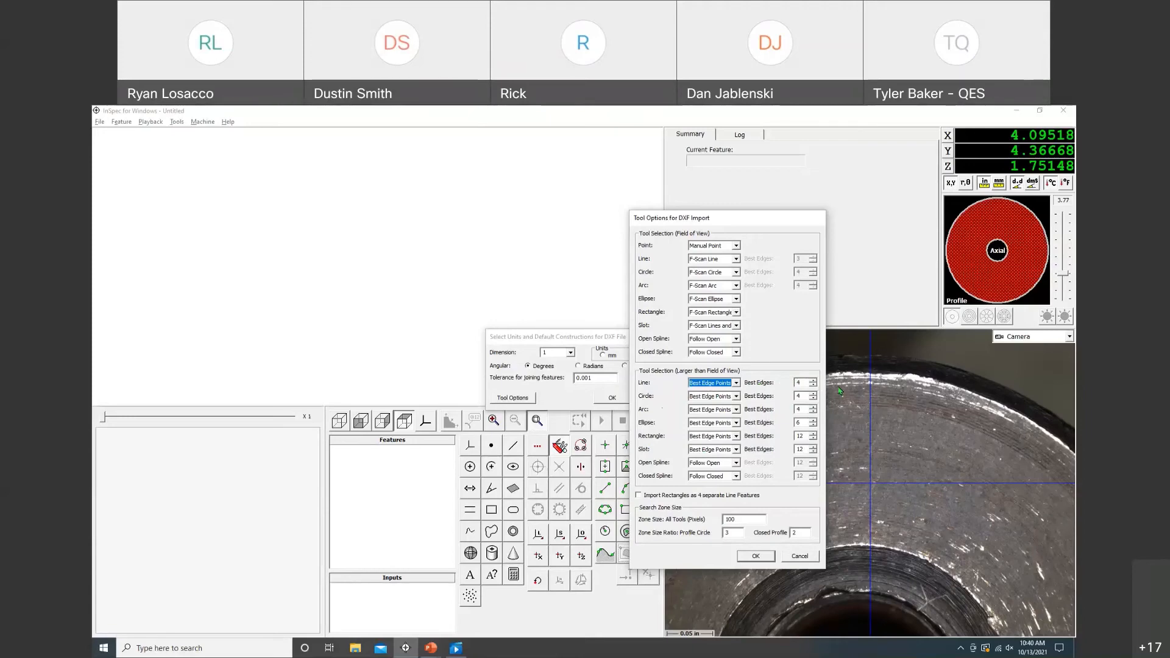
For features larger than the field of view, set the best edges to 6 for circles and 5 for arcs
{"action": "left_click", "coordinate": [813, 385]}
{"action": "left_click", "coordinate": [813, 380]}
{"action": "left_click", "coordinate": [814, 398]}
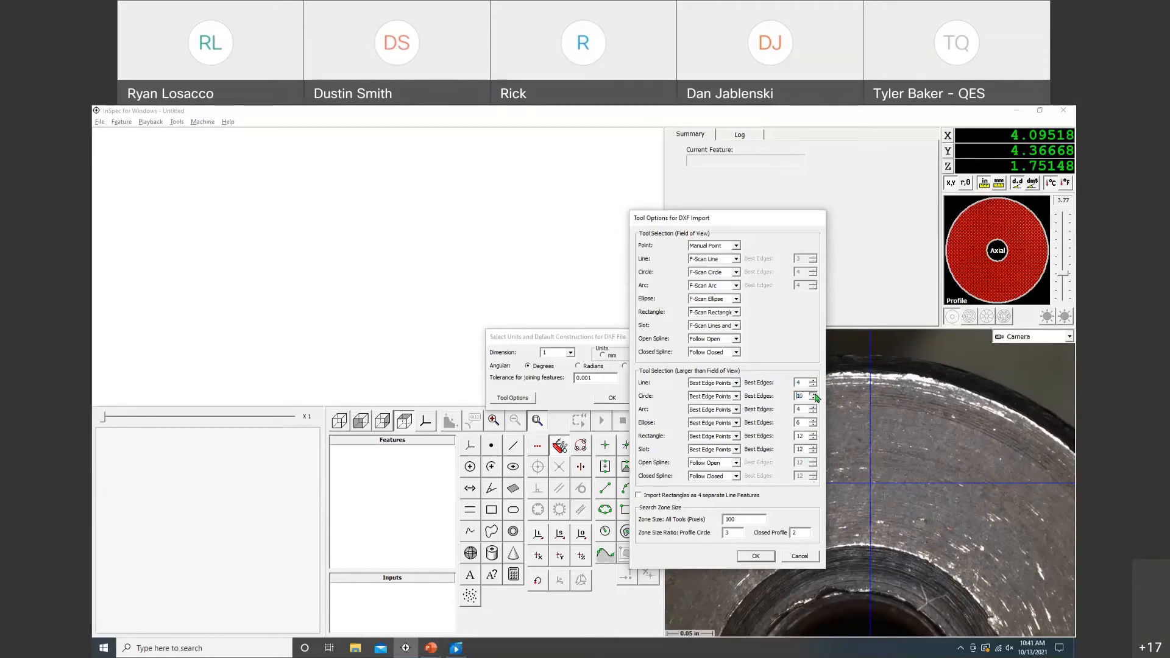
{"action": "left_click", "coordinate": [814, 399]}
{"action": "left_click", "coordinate": [814, 400]}
{"action": "left_click", "coordinate": [814, 394]}
{"action": "left_click", "coordinate": [815, 394]}
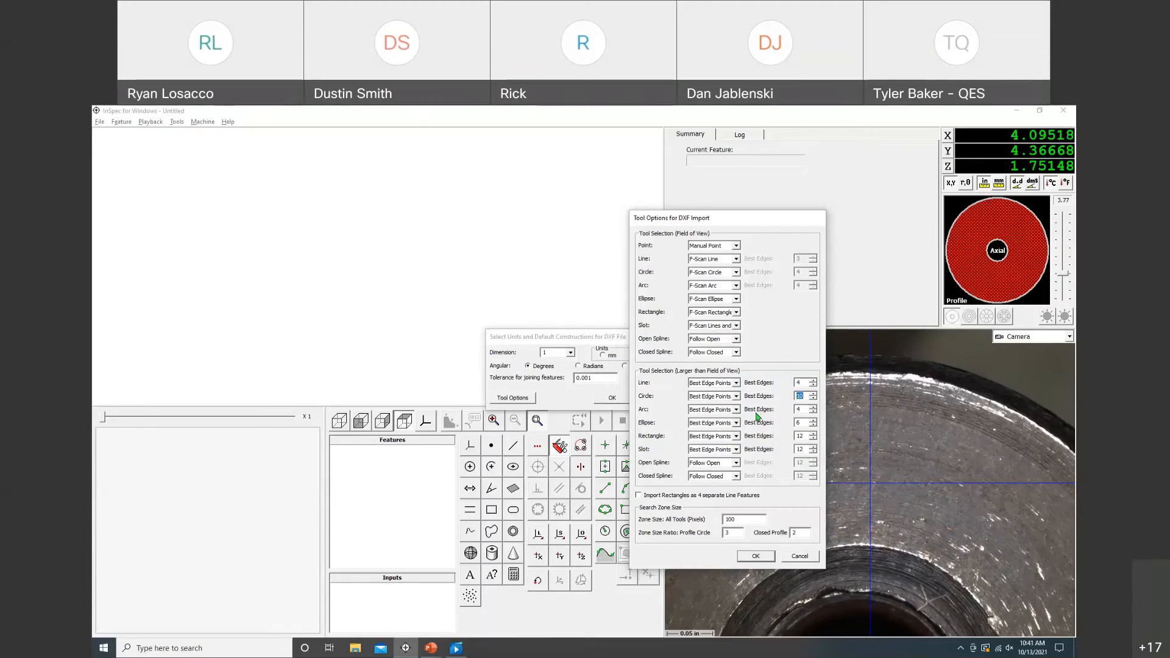
{"action": "left_click", "coordinate": [813, 399]}
{"action": "left_click", "coordinate": [814, 412]}
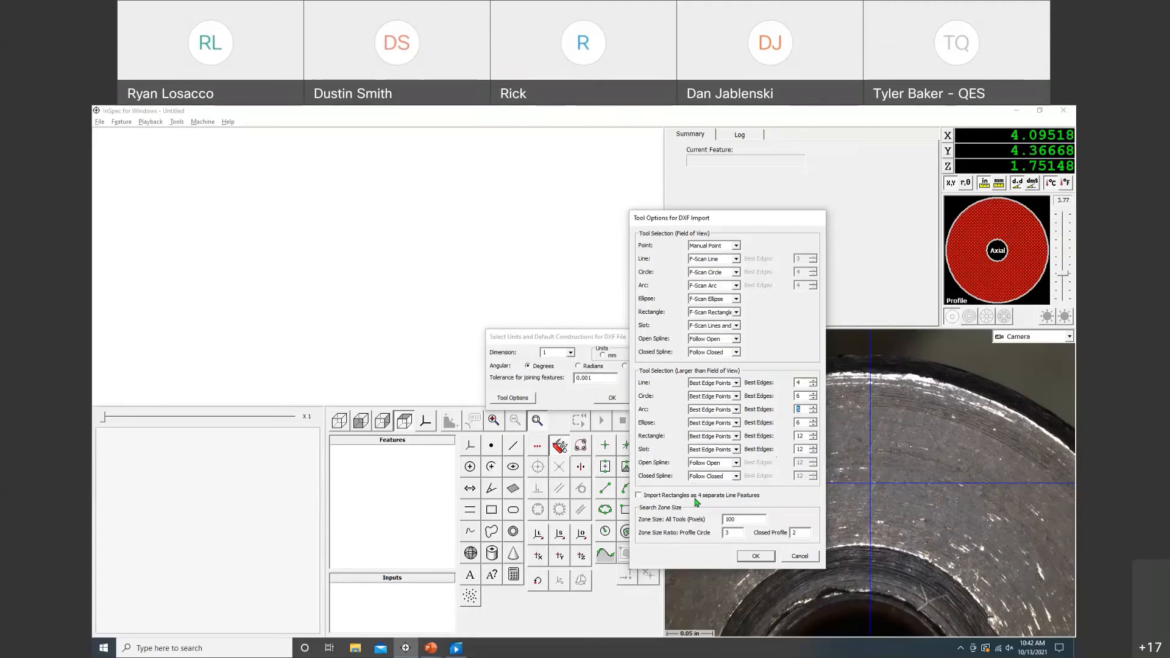
Enable importing rectangles as 4 separate line features and set the search zone size for all tools to 24 pixels
{"action": "left_click", "coordinate": [665, 497]}
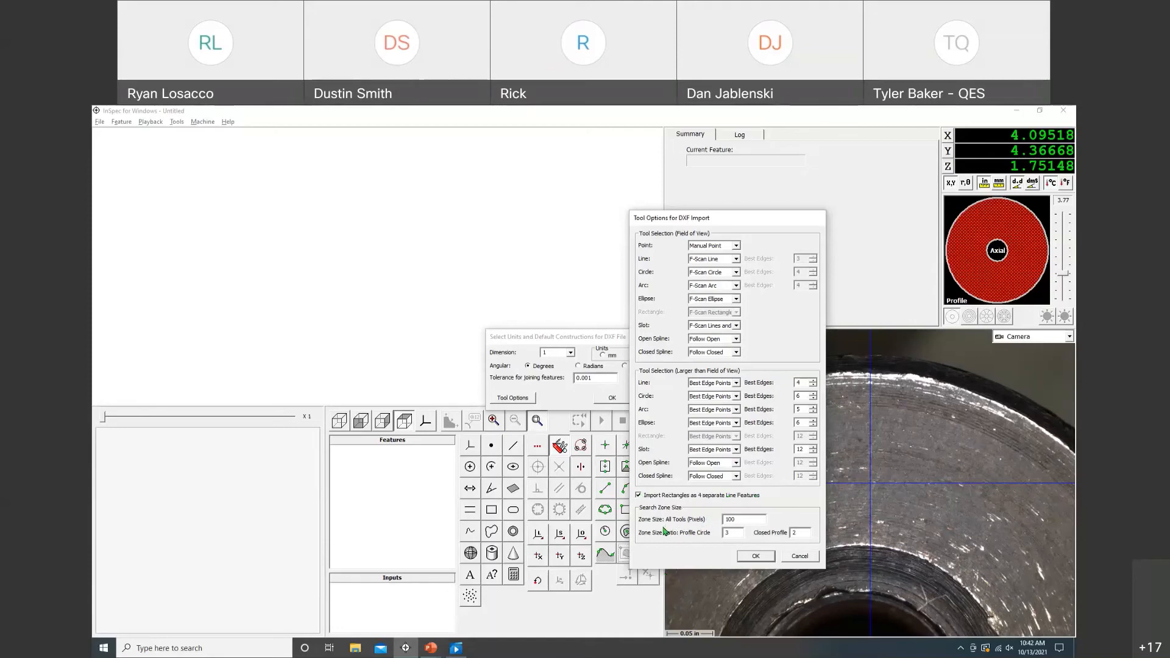
{"action": "left_click_drag", "start_coordinate": [740, 520], "coordinate": [719, 523]}
{"action": "type", "text": "24"}
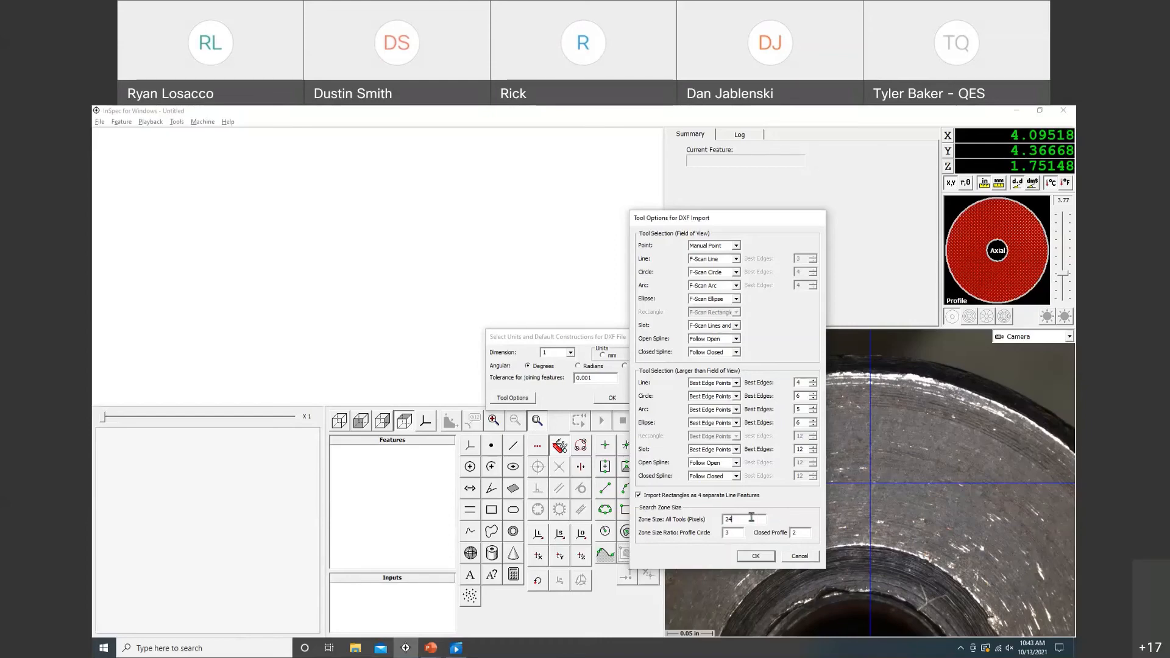
Try search zone sizes of 125, 24 and 100 pixels for all tools in the DXF tool options
{"action": "left_click_drag", "start_coordinate": [750, 518], "coordinate": [720, 518]}
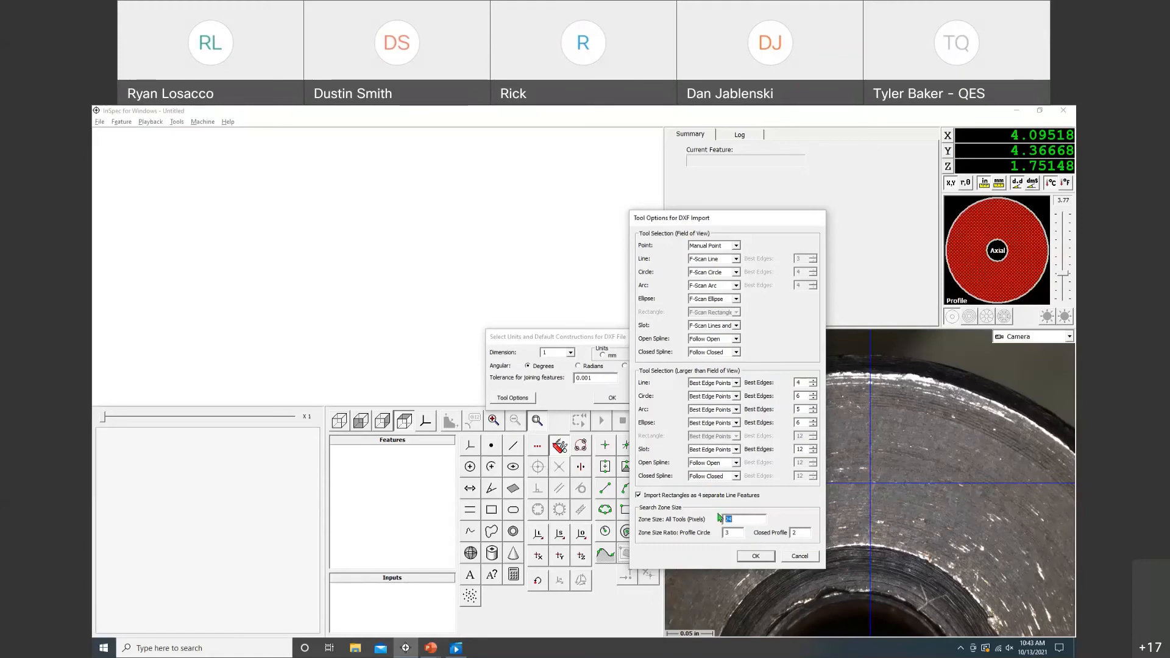
{"action": "type", "text": "125"}
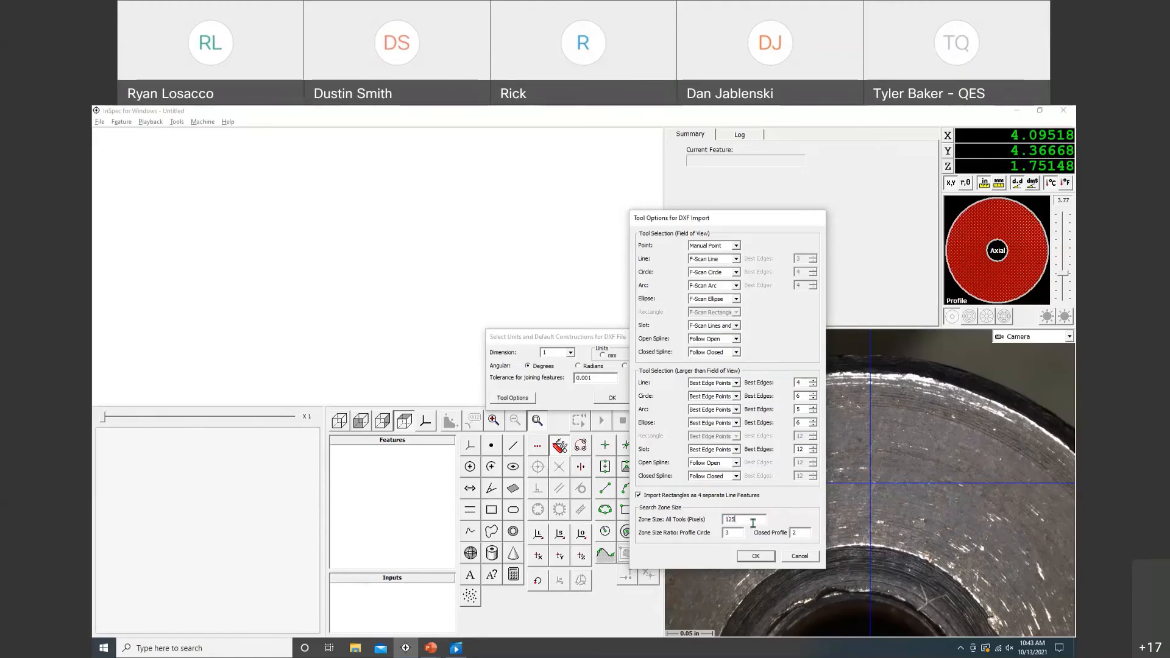
{"action": "double_click", "coordinate": [733, 519]}
{"action": "type", "text": "24"}
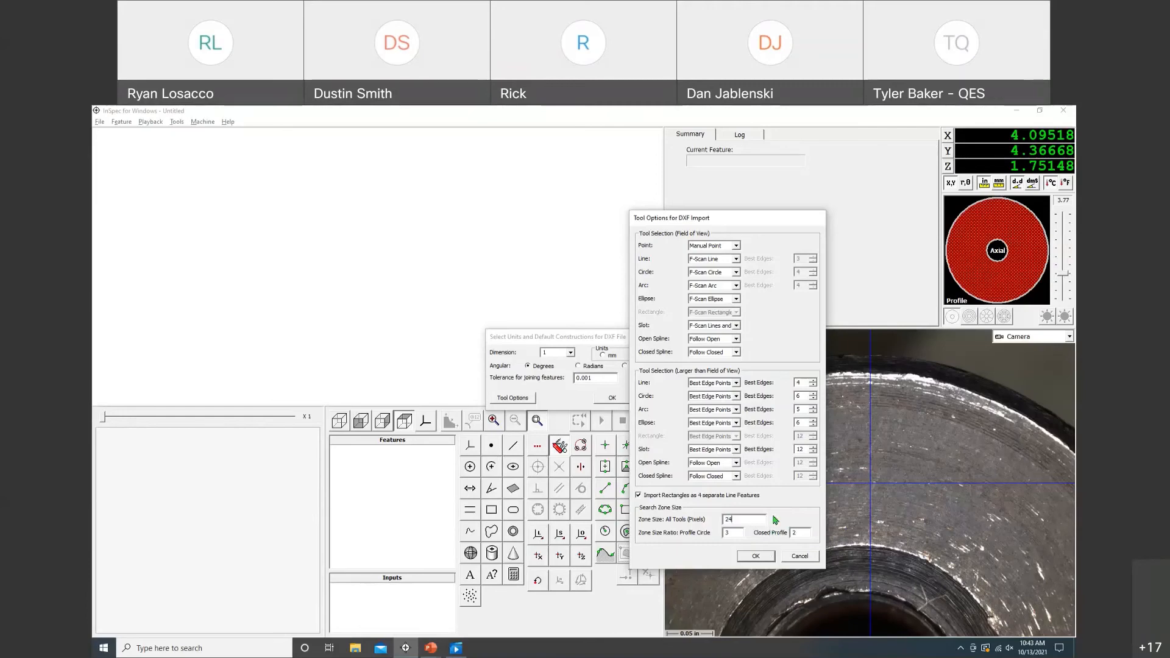
{"action": "left_click_drag", "start_coordinate": [751, 522], "coordinate": [714, 524]}
{"action": "type", "text": "100"}
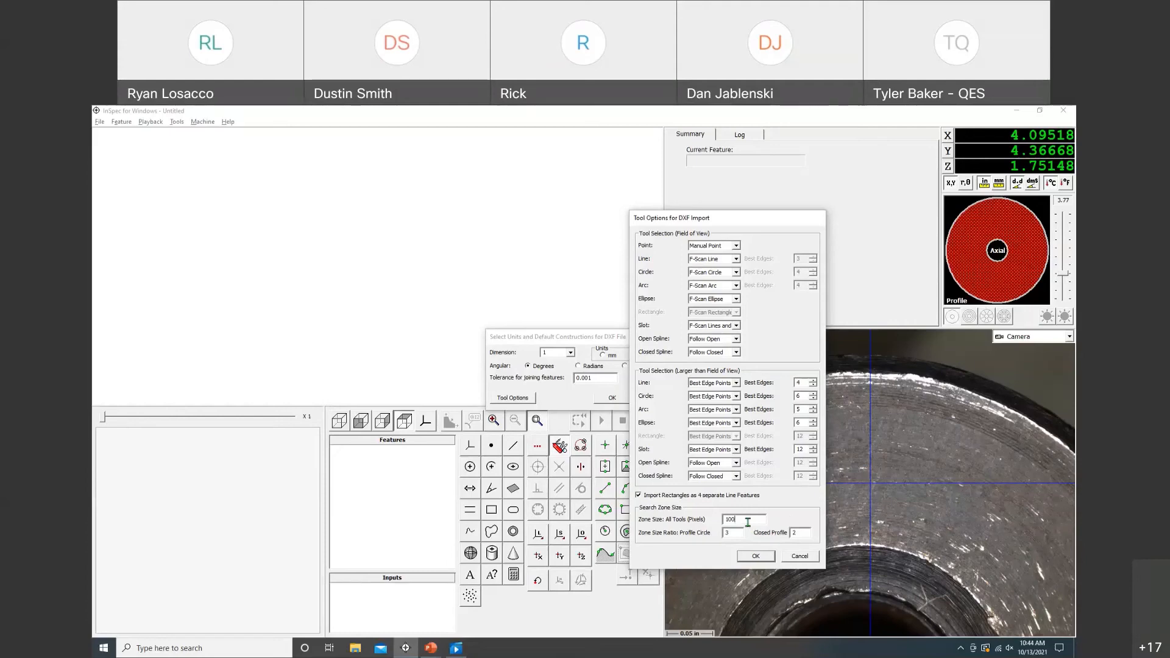
Set the search zone size for all tools to 24 pixels and import the DXF in inches with a 0.001 joining tolerance
{"action": "left_click_drag", "start_coordinate": [740, 522], "coordinate": [709, 506]}
{"action": "type", "text": "24"}
{"action": "left_click", "coordinate": [756, 557]}
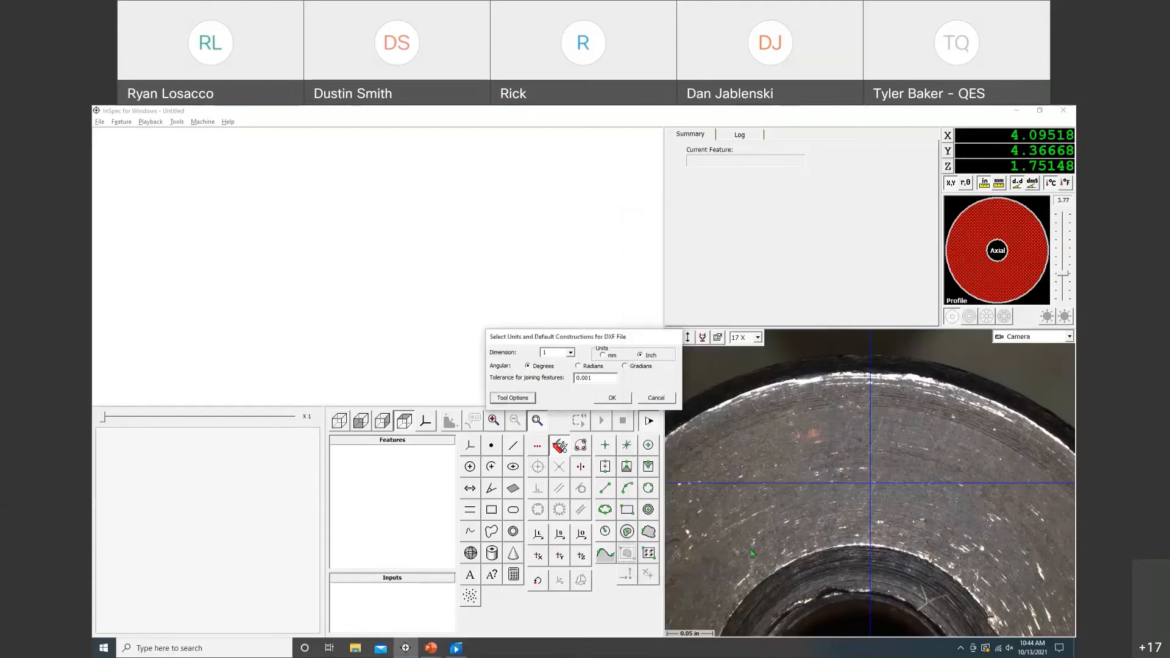
{"action": "left_click", "coordinate": [621, 400]}
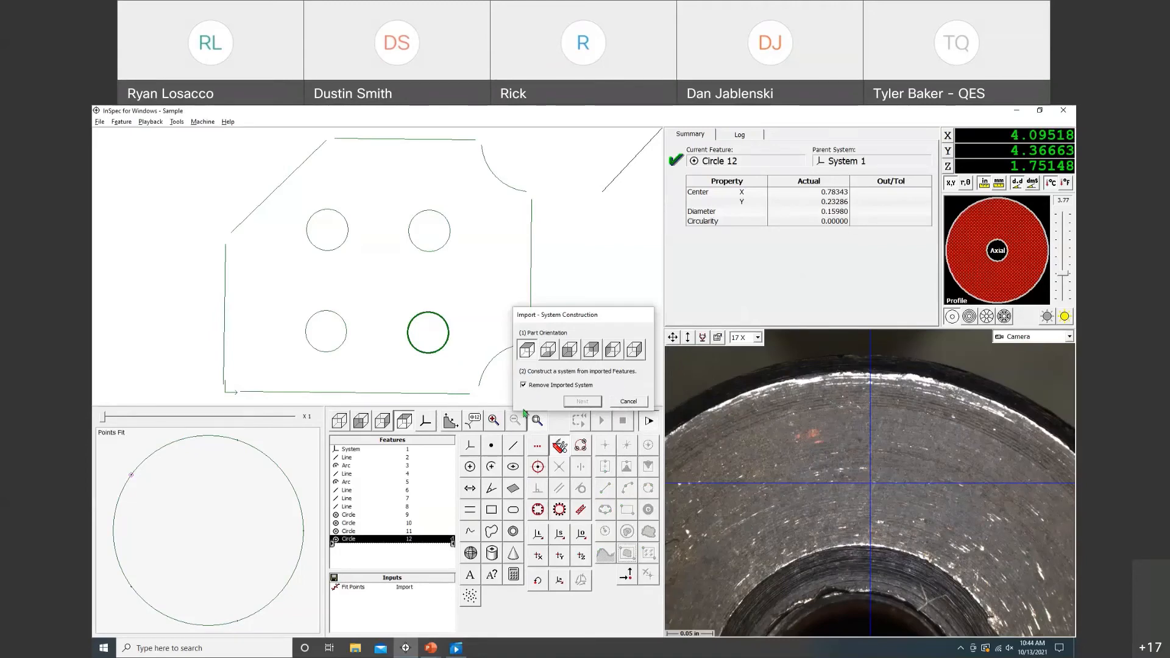
Keep the imported system and construct a point where the part's left vertical line and bottom line intersect
{"action": "left_click", "coordinate": [540, 386]}
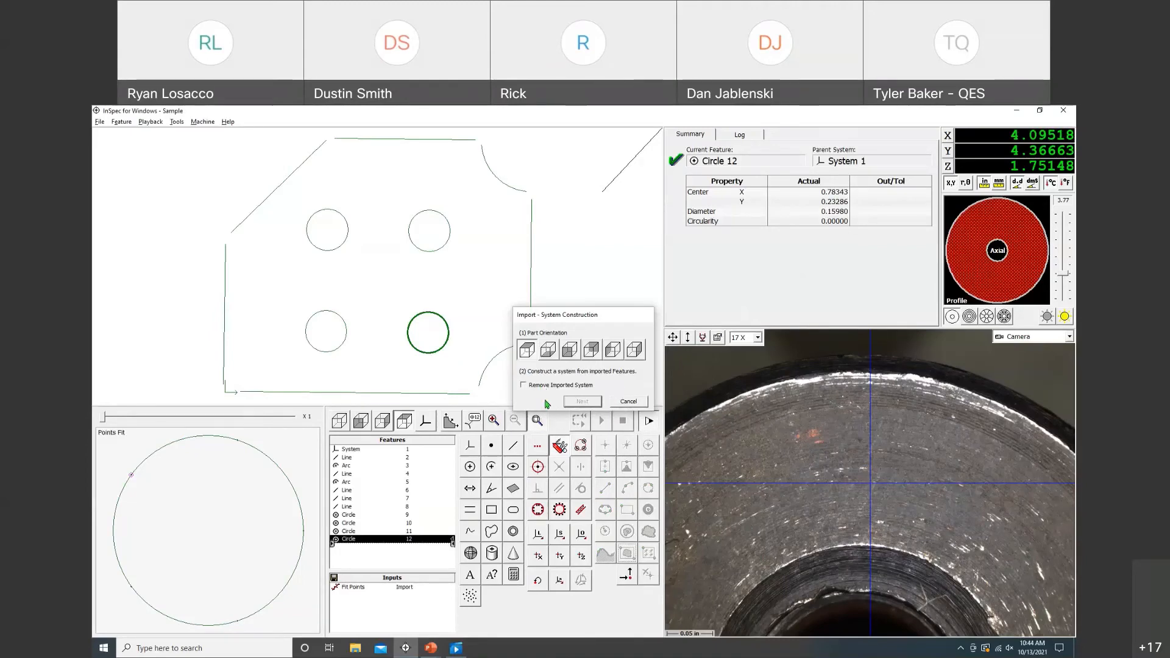
{"action": "left_click", "coordinate": [494, 448]}
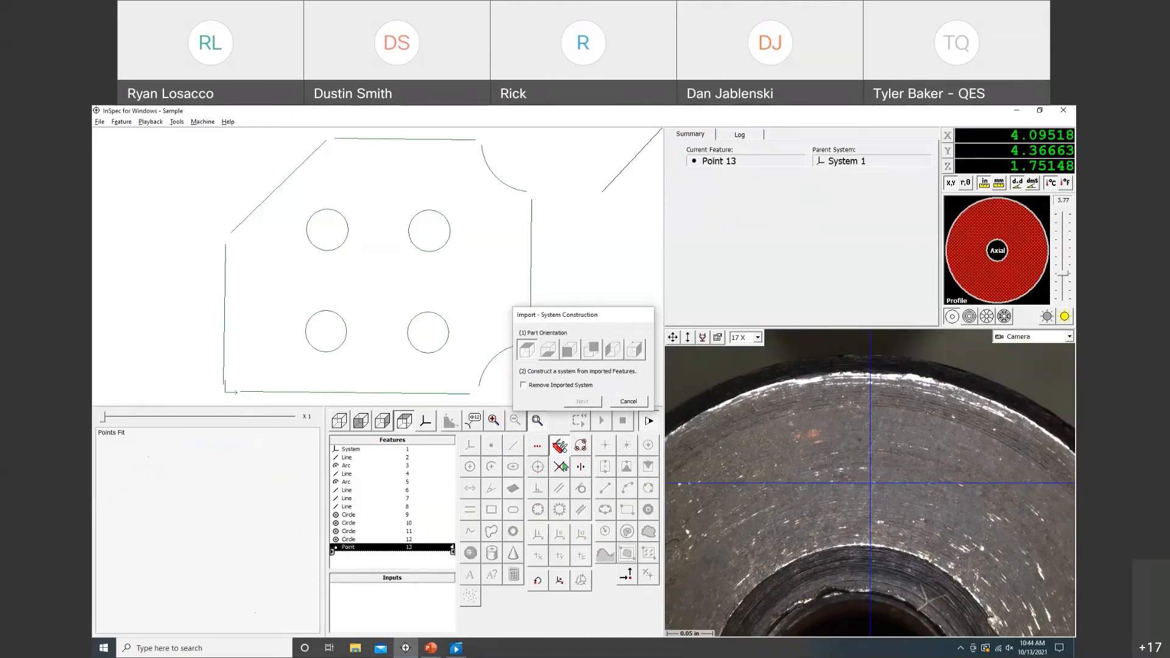
{"action": "left_click", "coordinate": [225, 347]}
{"action": "left_click", "coordinate": [276, 391]}
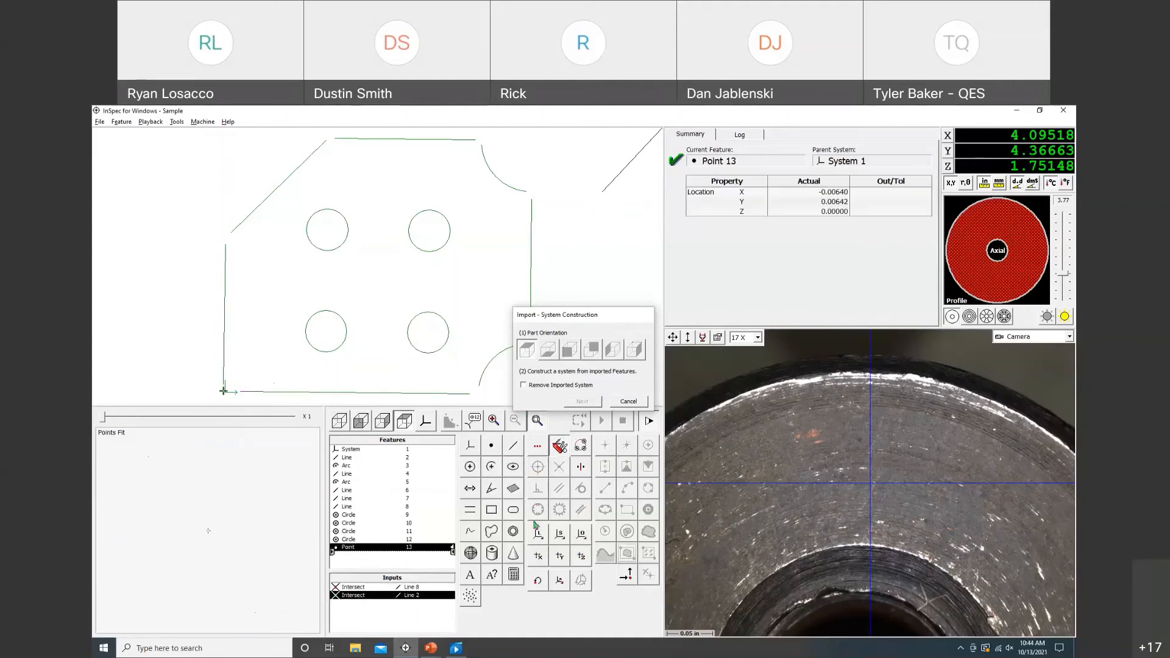
Construct a system with its origin at the corner intersection point and its skew along the bottom line, and continue the import
{"action": "left_click", "coordinate": [578, 539]}
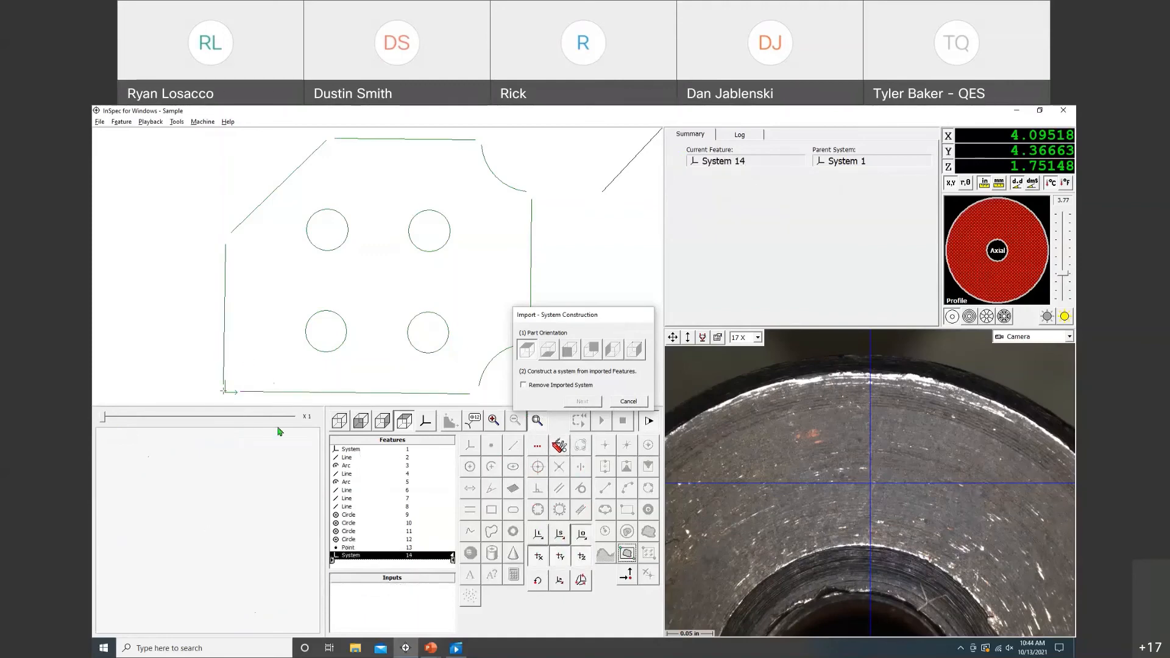
{"action": "left_click", "coordinate": [223, 392]}
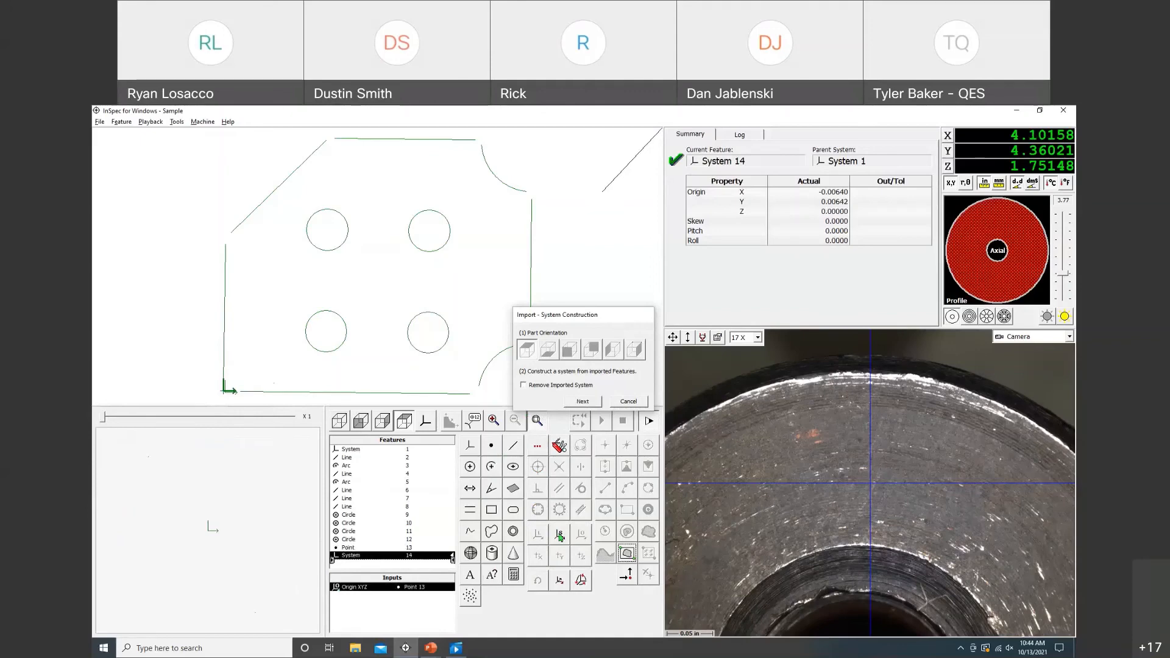
{"action": "left_click", "coordinate": [350, 392]}
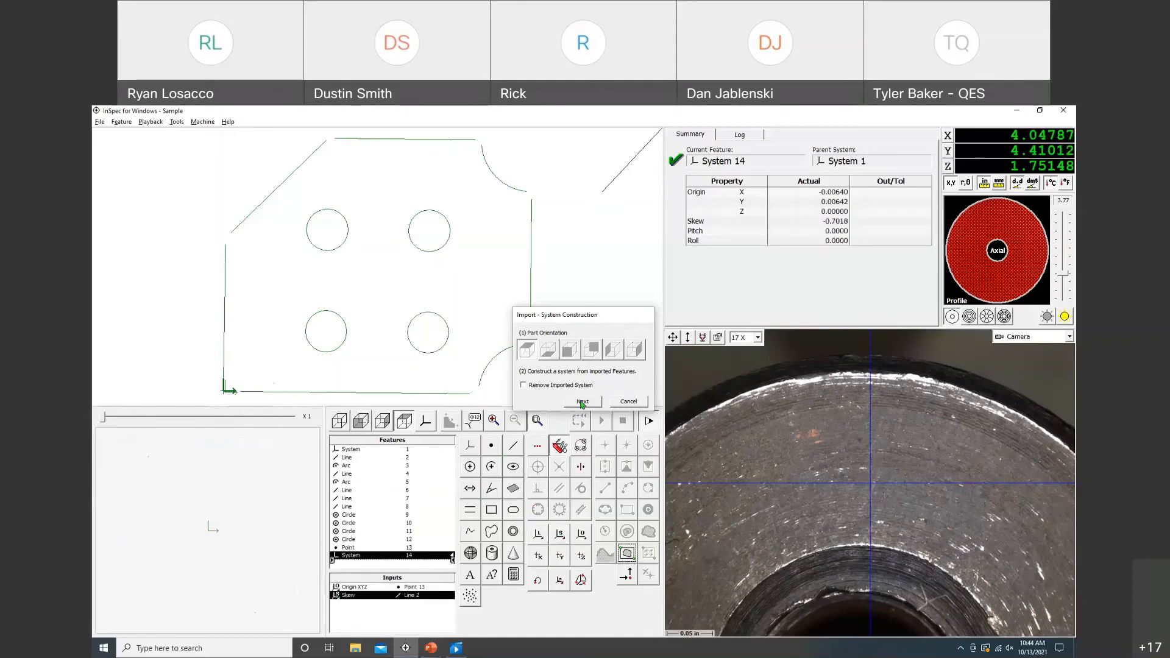
{"action": "left_click", "coordinate": [582, 402]}
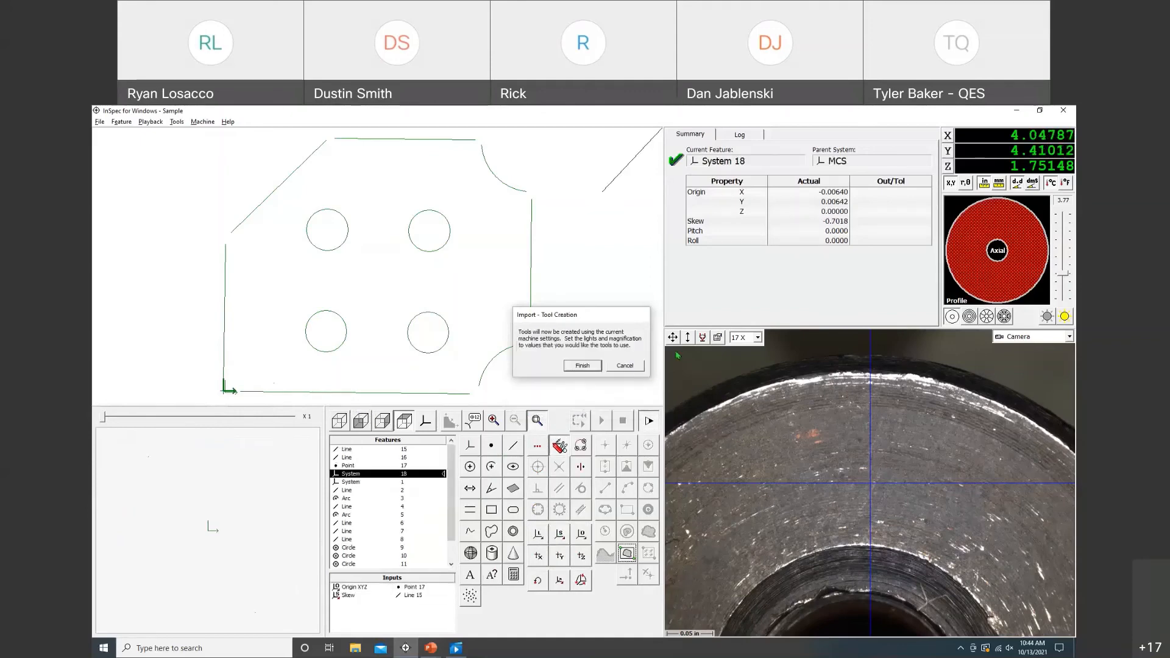
Move the stage to the sample part, light it with the profile light, focus, and centre the view on its diagonal edge
{"action": "mouse_move", "coordinate": [674, 342]}
{"action": "left_mouse_down"}
{"action": "mouse_move", "coordinate": [646, 421]}
{"action": "mouse_move", "coordinate": [517, 469]}
{"action": "mouse_move", "coordinate": [609, 475]}
{"action": "mouse_move", "coordinate": [667, 390]}
{"action": "mouse_move", "coordinate": [674, 350]}
{"action": "left_mouse_up"}
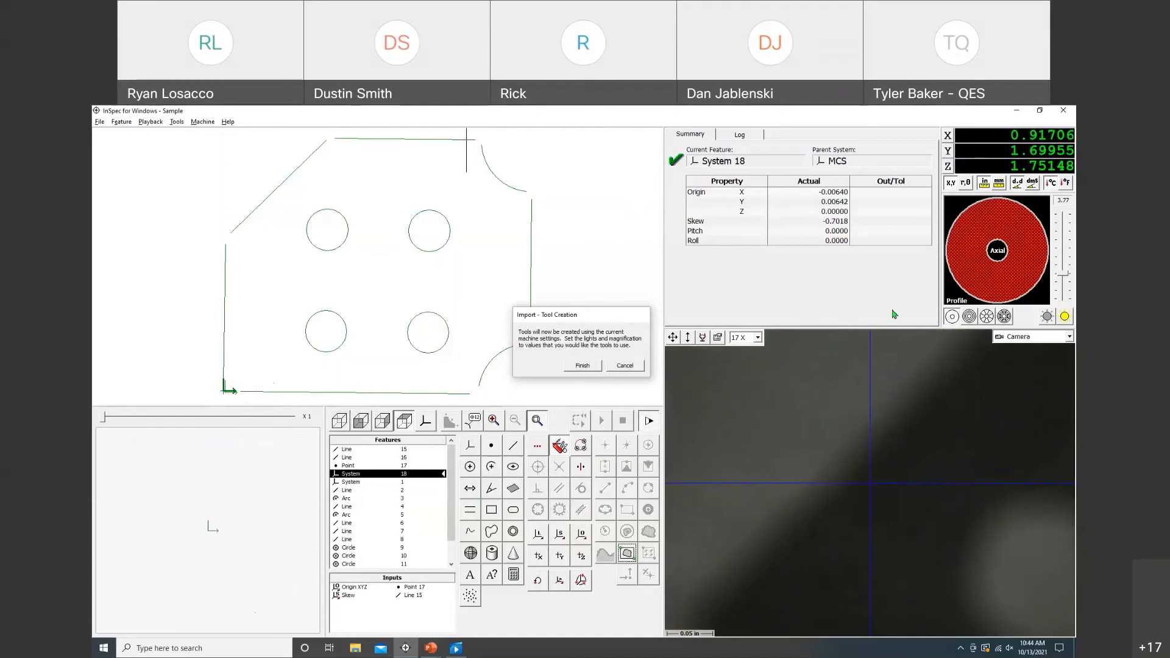
{"action": "left_click", "coordinate": [954, 300]}
{"action": "left_click", "coordinate": [1061, 315]}
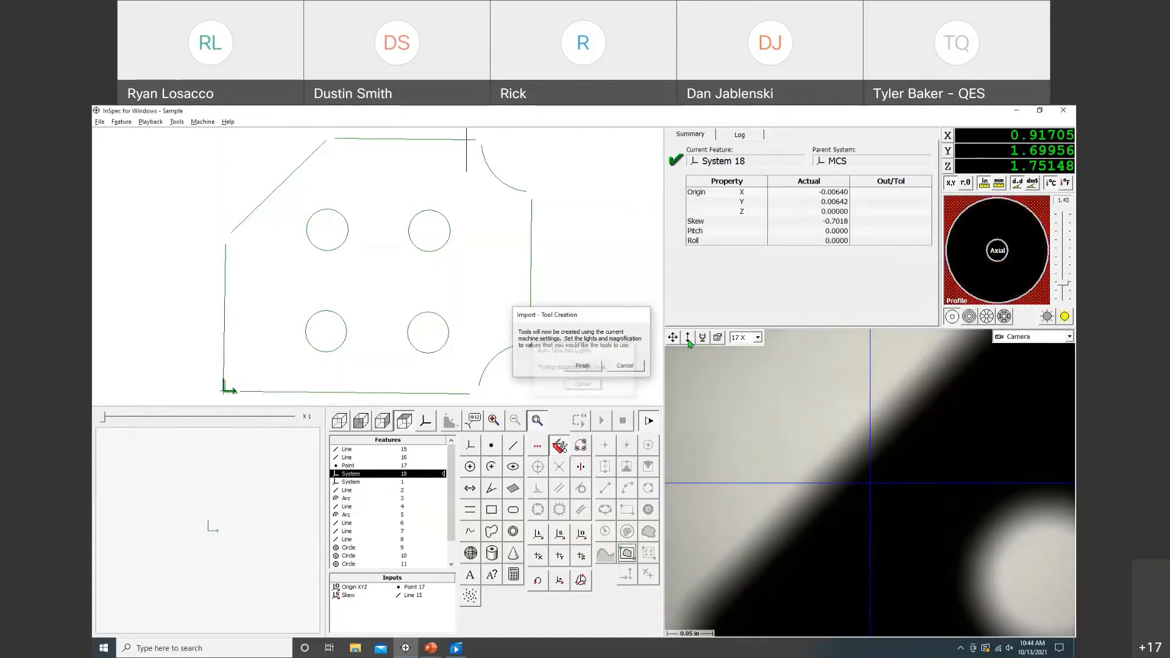
{"action": "left_click_drag", "start_coordinate": [690, 359], "coordinate": [701, 387]}
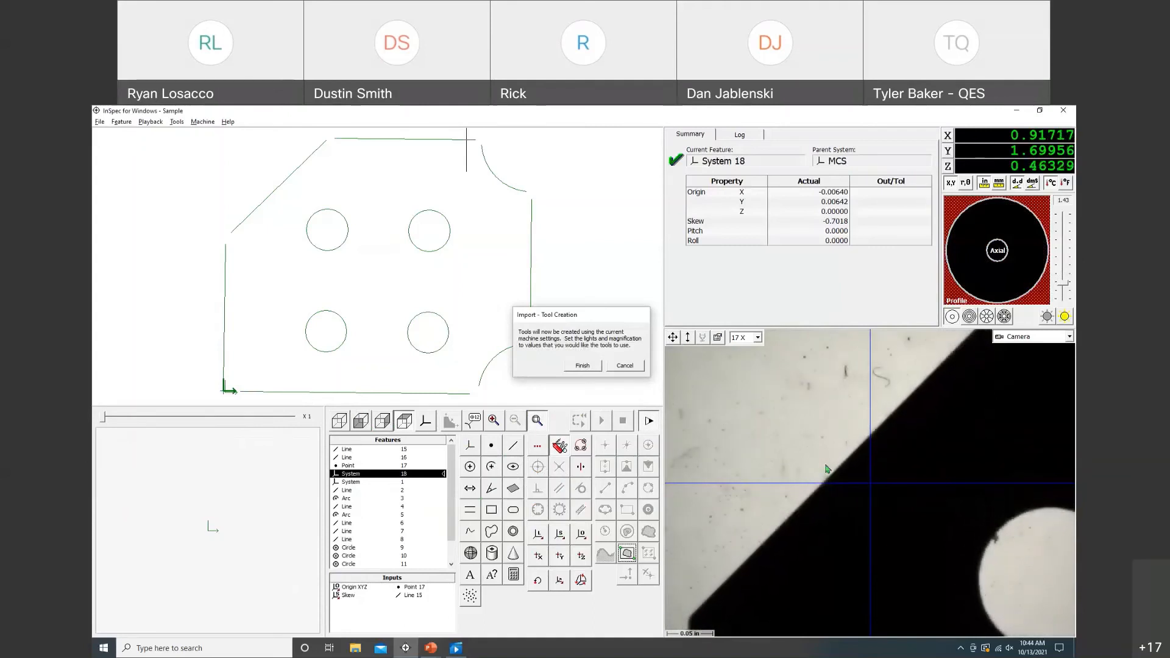
{"action": "right_click", "coordinate": [843, 464]}
{"action": "left_click", "coordinate": [872, 471]}
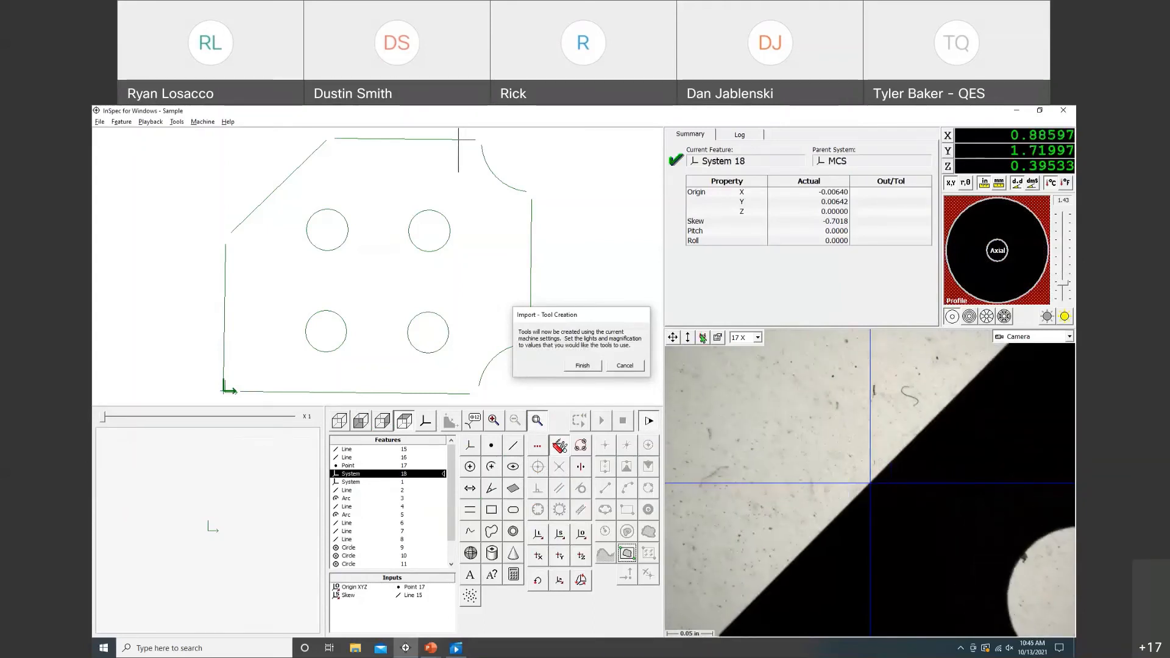
Finish the tool creation, run the program, and place the first best-edge tool on the part's lower edge near the corner
{"action": "left_click", "coordinate": [588, 365]}
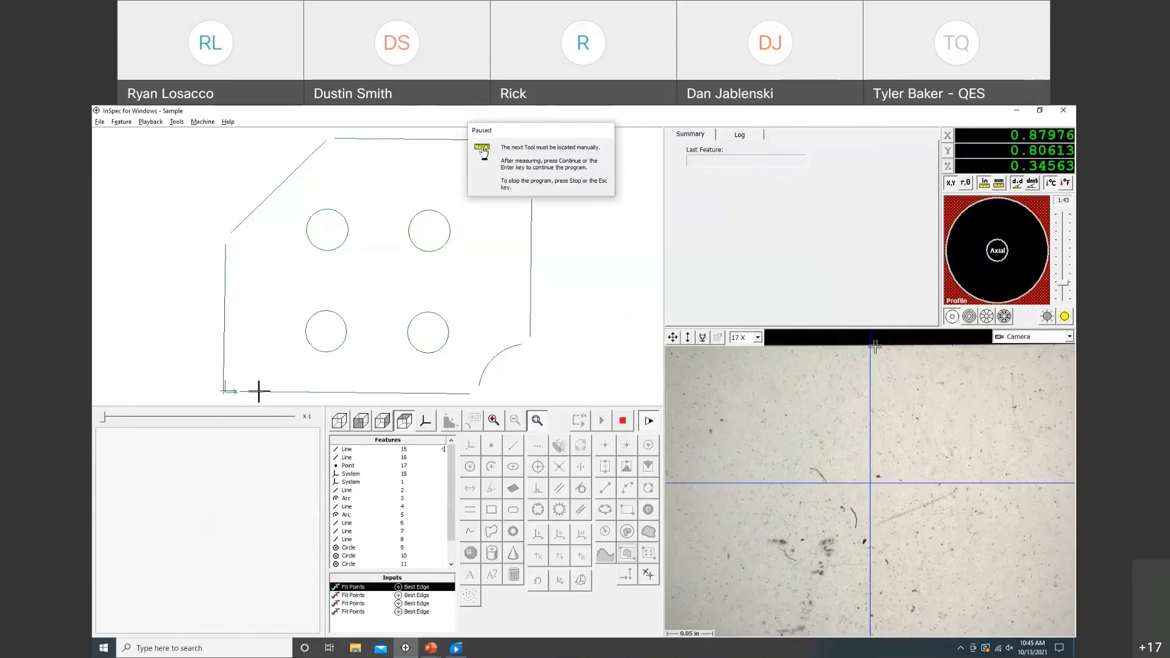
{"action": "right_click", "coordinate": [884, 348]}
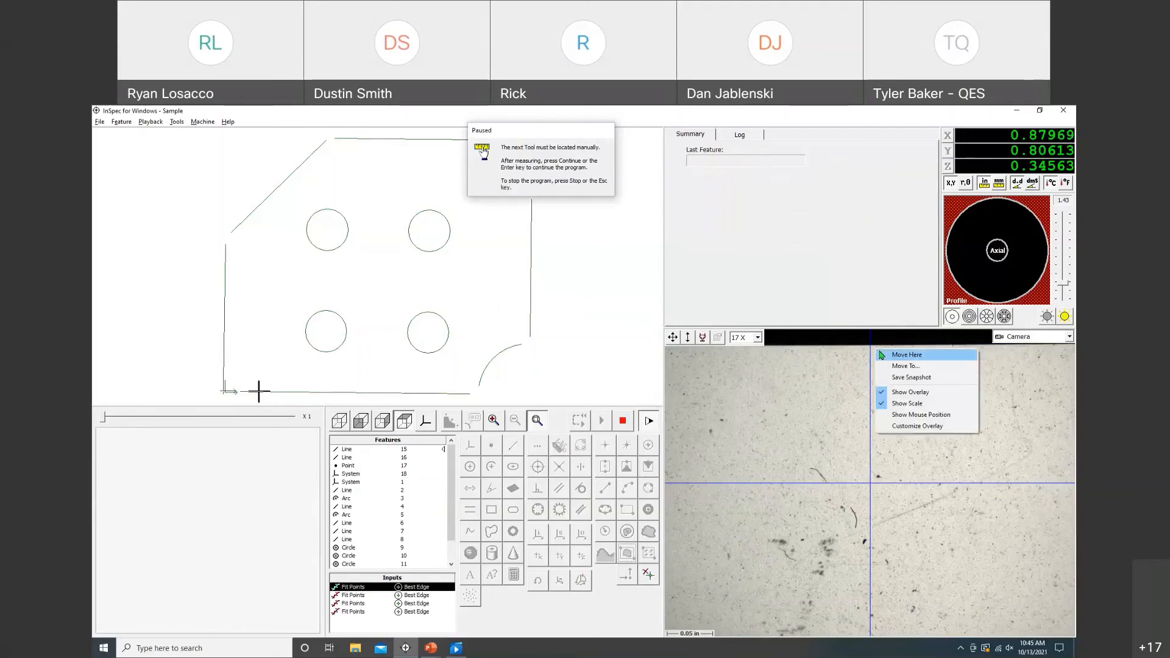
{"action": "left_click", "coordinate": [908, 352]}
{"action": "left_click", "coordinate": [871, 481]}
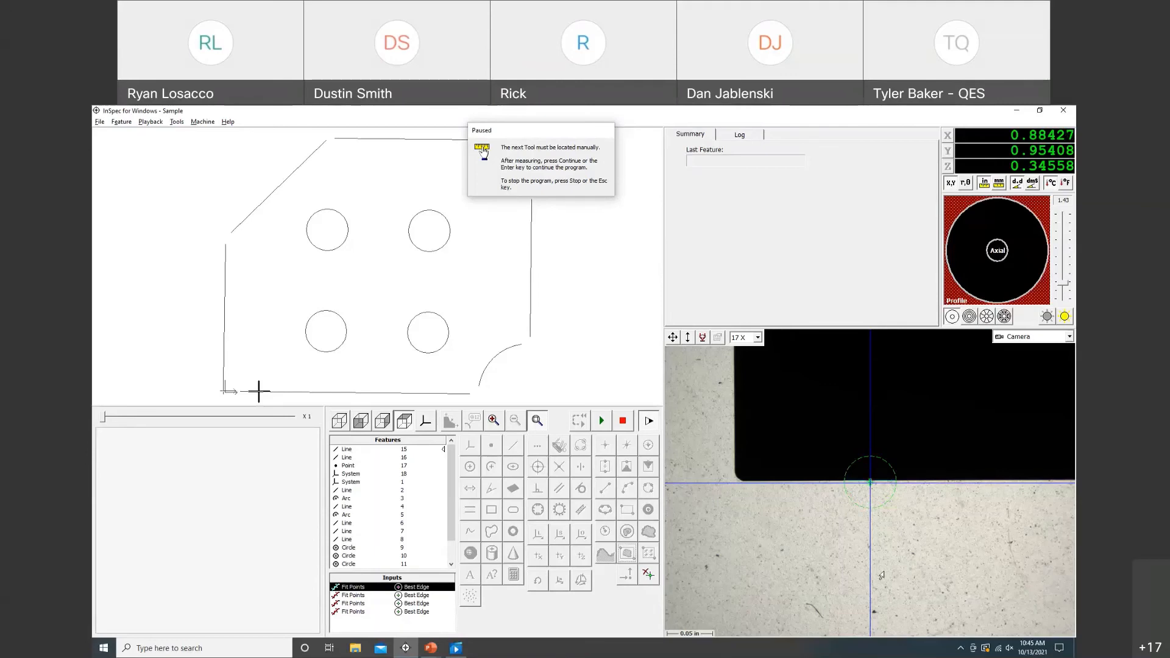
{"action": "left_click", "coordinate": [883, 498]}
{"action": "key", "text": "Return"}
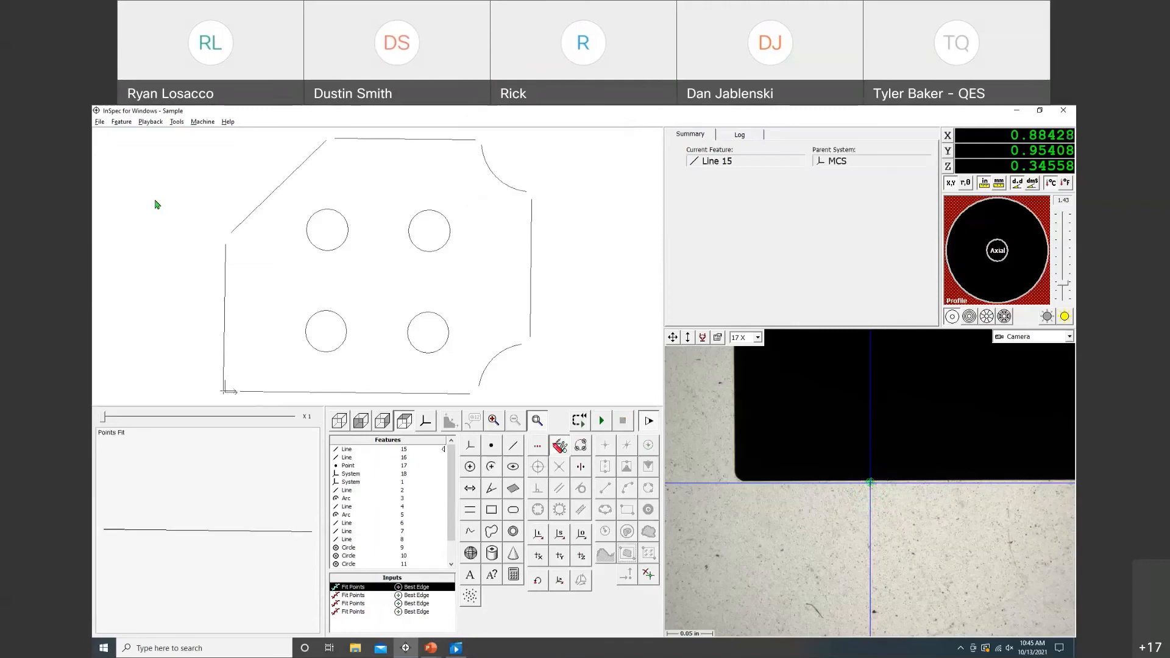
Start a new part program without saving the changes to Sample
{"action": "left_click", "coordinate": [99, 121]}
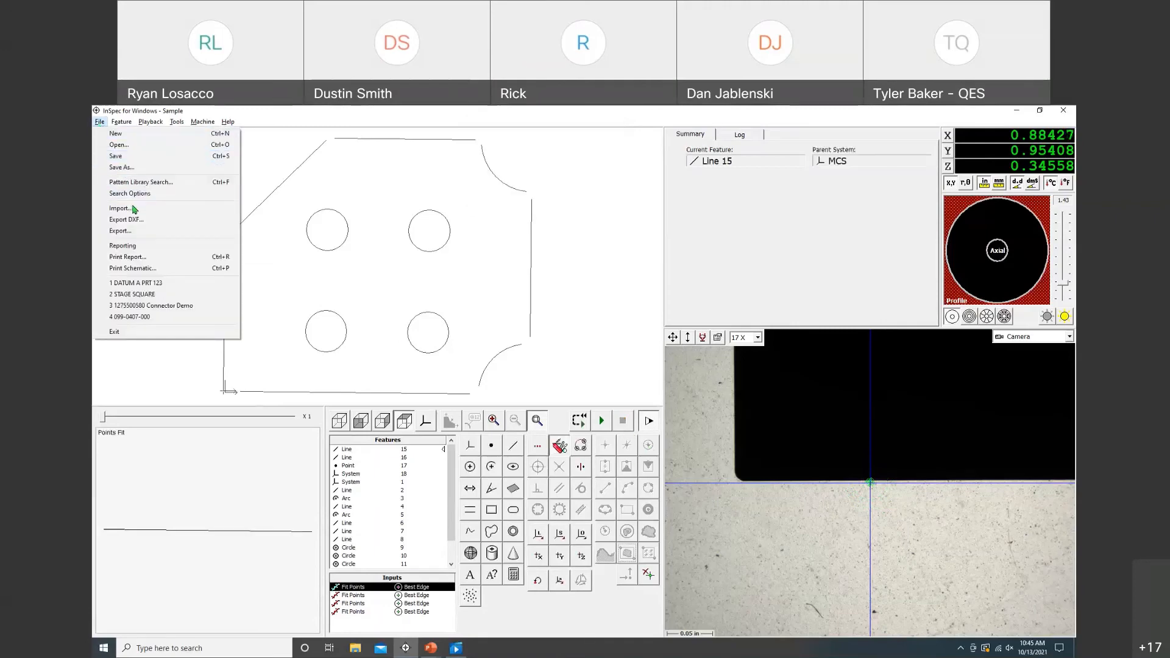
{"action": "left_click", "coordinate": [116, 133]}
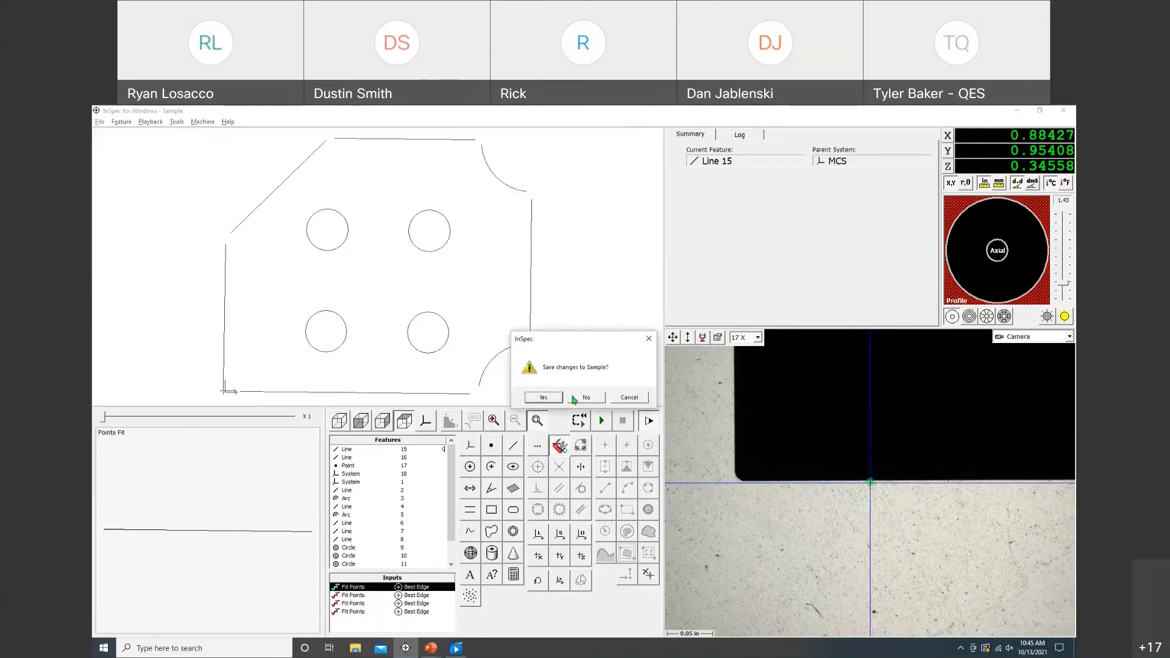
{"action": "key", "text": "Return"}
Import the sample DXF again with a search zone size of 100 pixels for all tools
{"action": "left_click", "coordinate": [99, 121]}
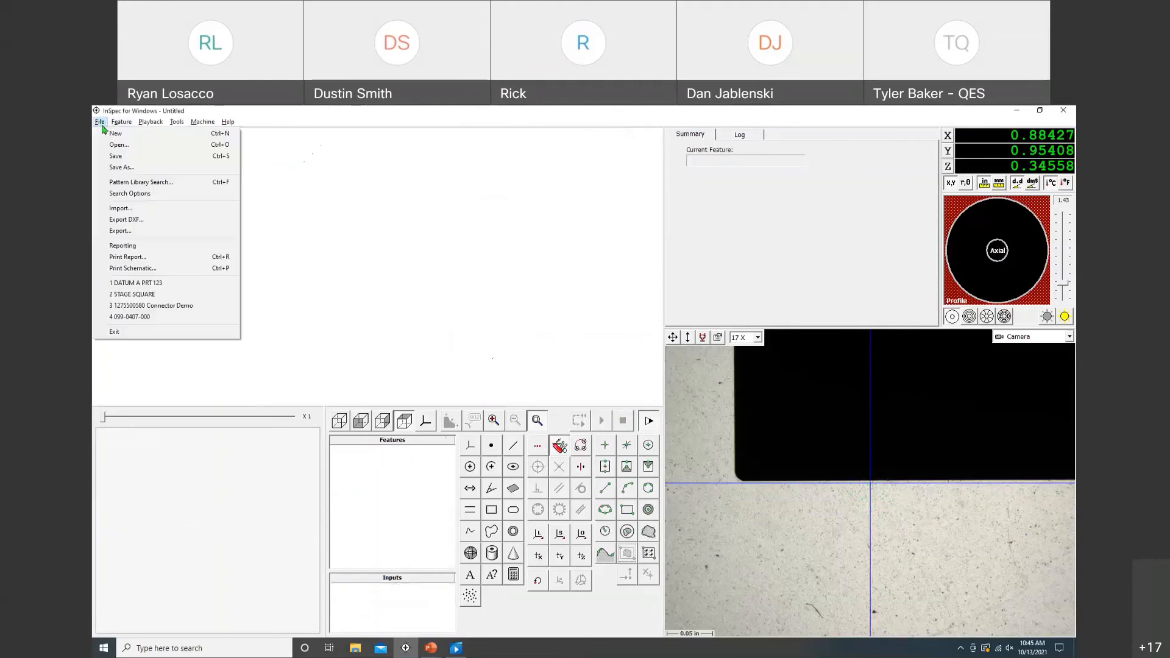
{"action": "left_click", "coordinate": [122, 208]}
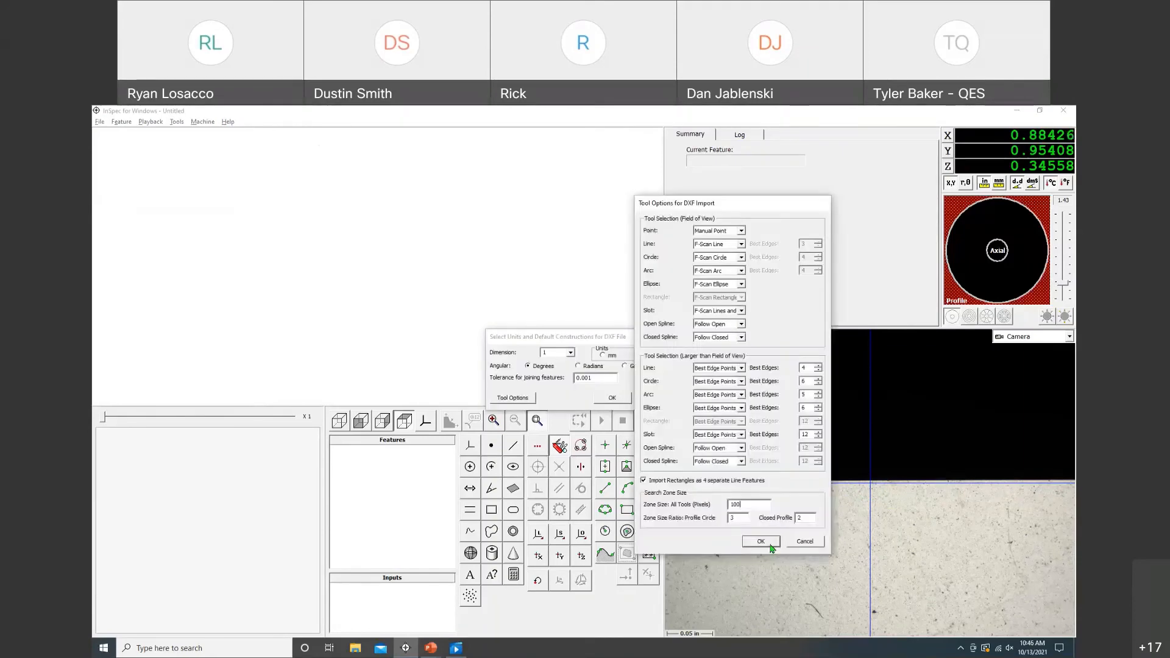
{"action": "left_click", "coordinate": [767, 545]}
{"action": "left_click", "coordinate": [612, 398]}
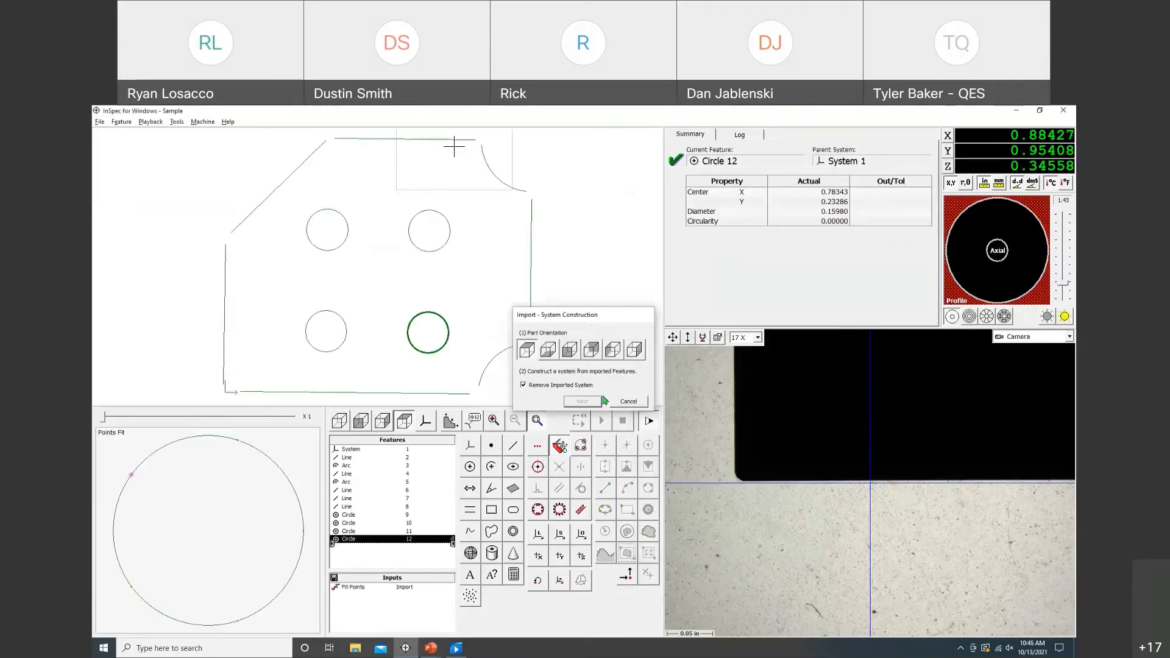
Construct the origin point at the intersection of the reimported part's left vertical line and bottom line
{"action": "left_click", "coordinate": [559, 467]}
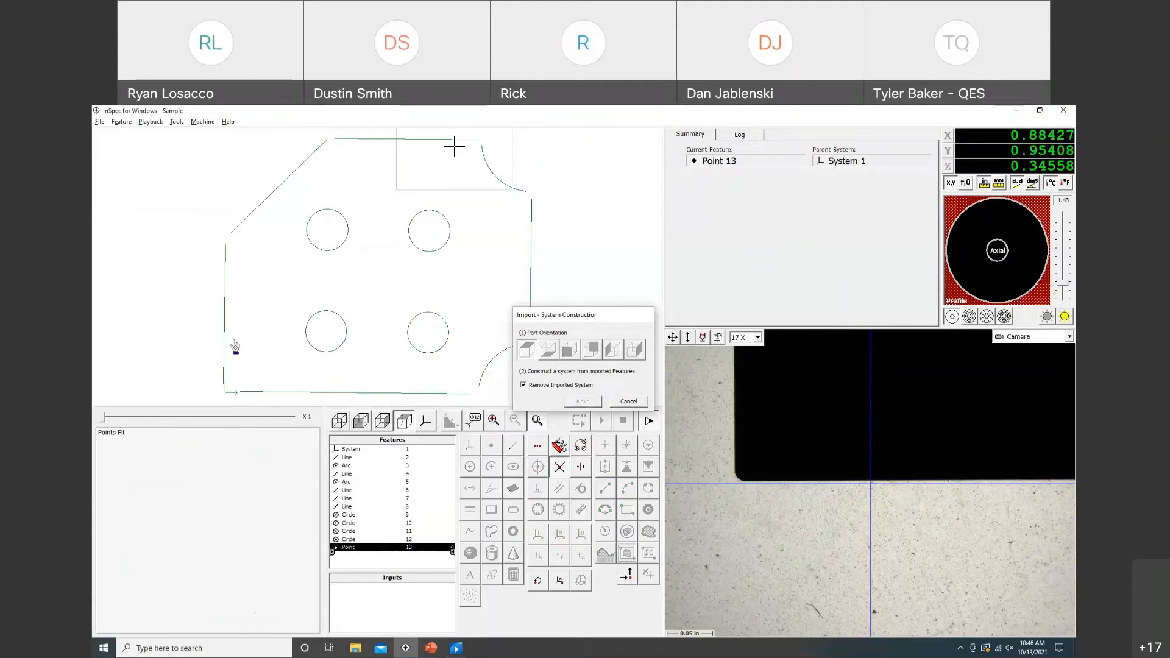
{"action": "left_click", "coordinate": [231, 345]}
{"action": "left_click", "coordinate": [262, 393]}
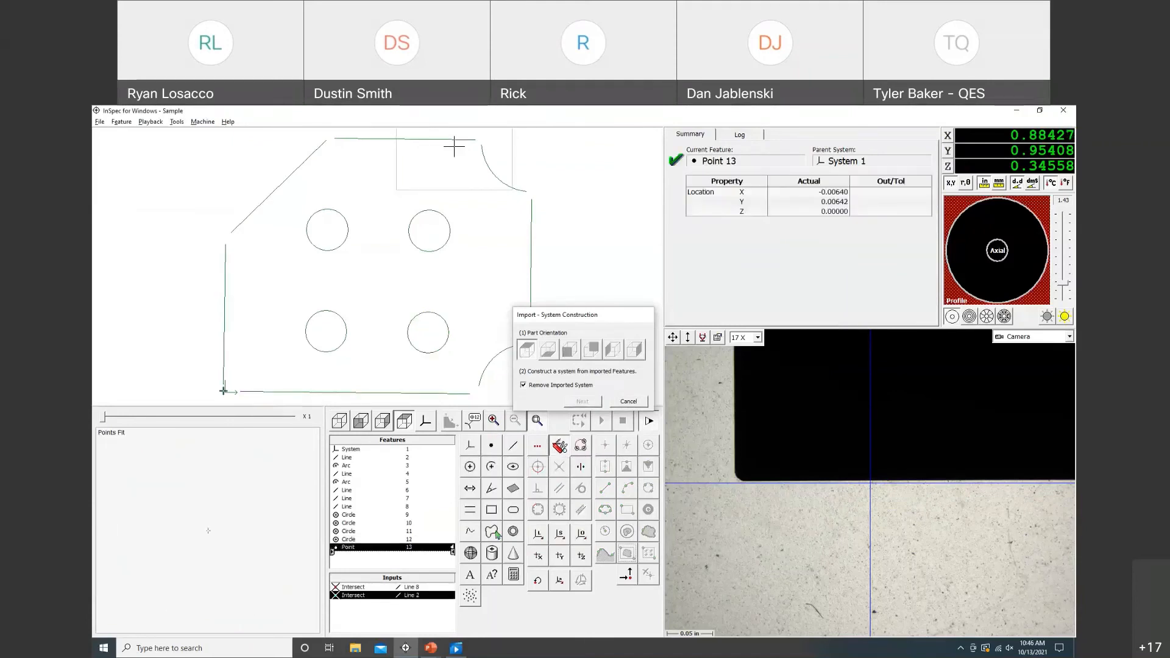
Construct a system from the corner point with skew along the bottom line, keep the imported system, and finish creating the tools
{"action": "left_click", "coordinate": [576, 532]}
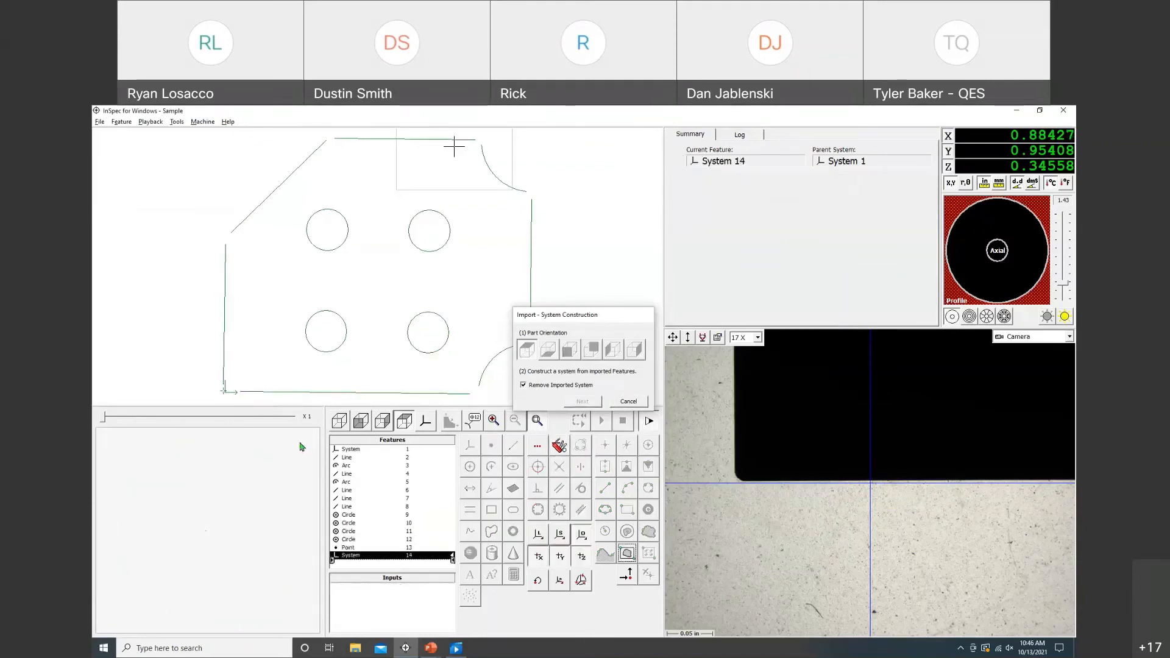
{"action": "left_click", "coordinate": [223, 393]}
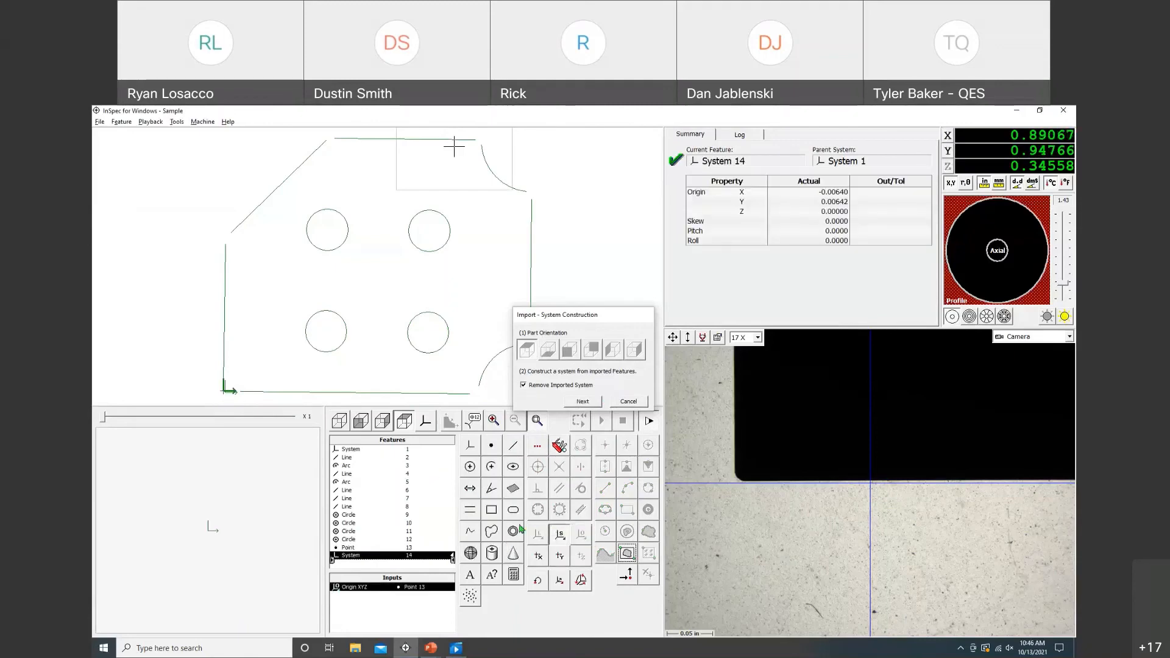
{"action": "left_click", "coordinate": [329, 396]}
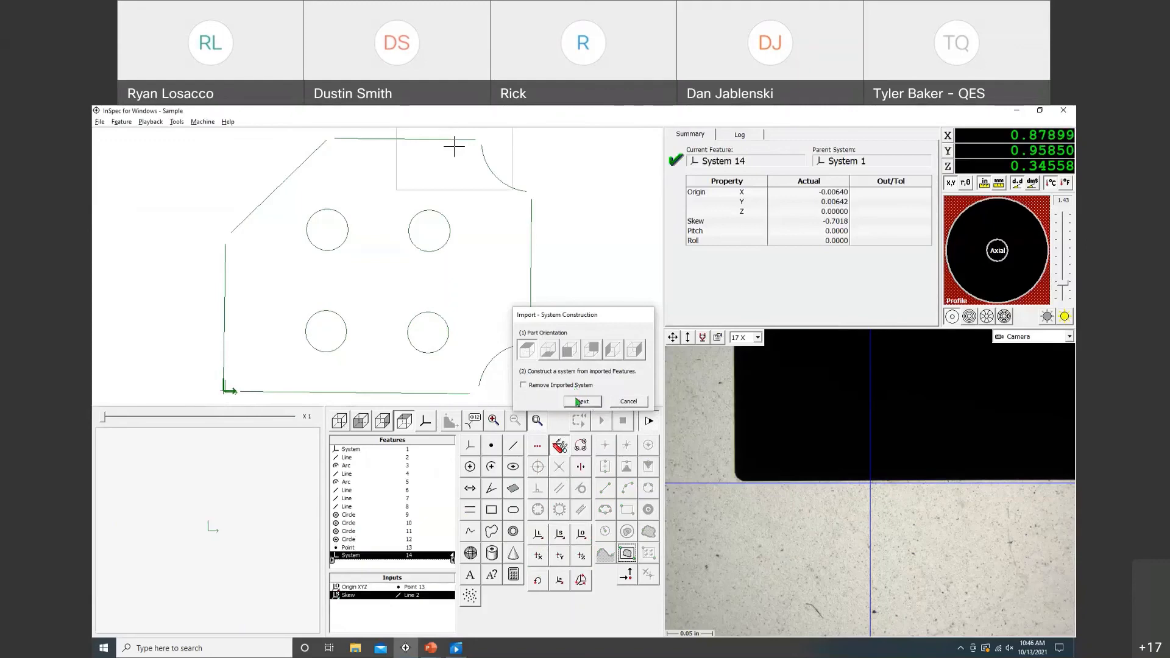
{"action": "left_click", "coordinate": [579, 401]}
{"action": "left_click", "coordinate": [583, 366]}
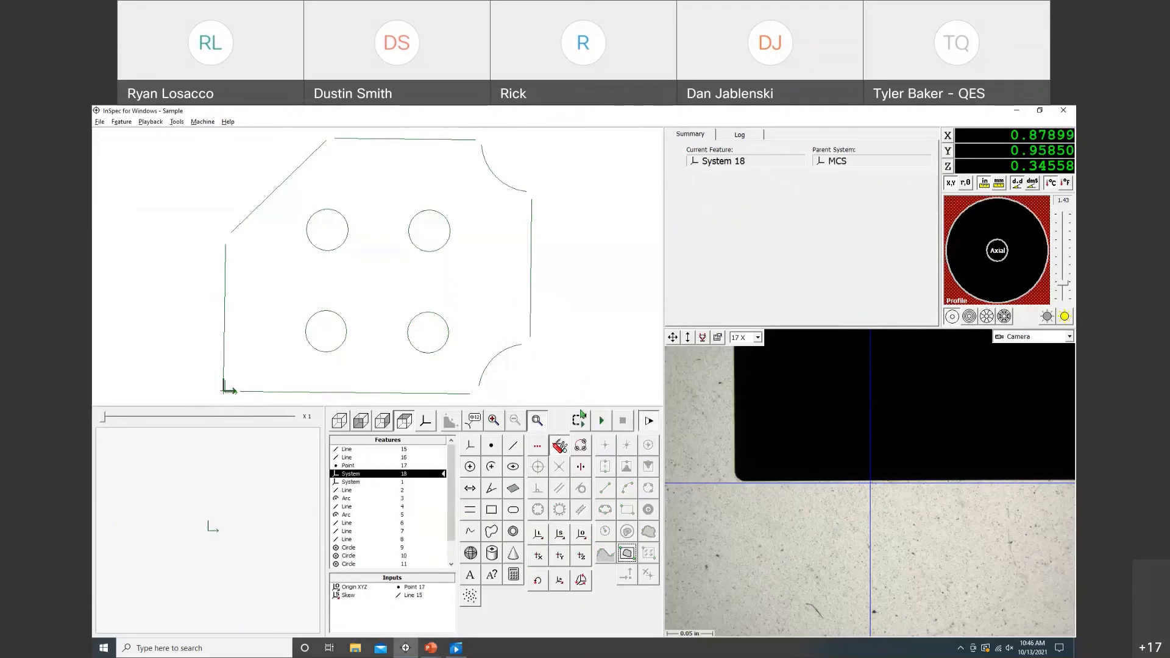
Run the program from the start, position the first best-edge tool on the part's lower edge, and resize its circular search zone
{"action": "left_click", "coordinate": [579, 421]}
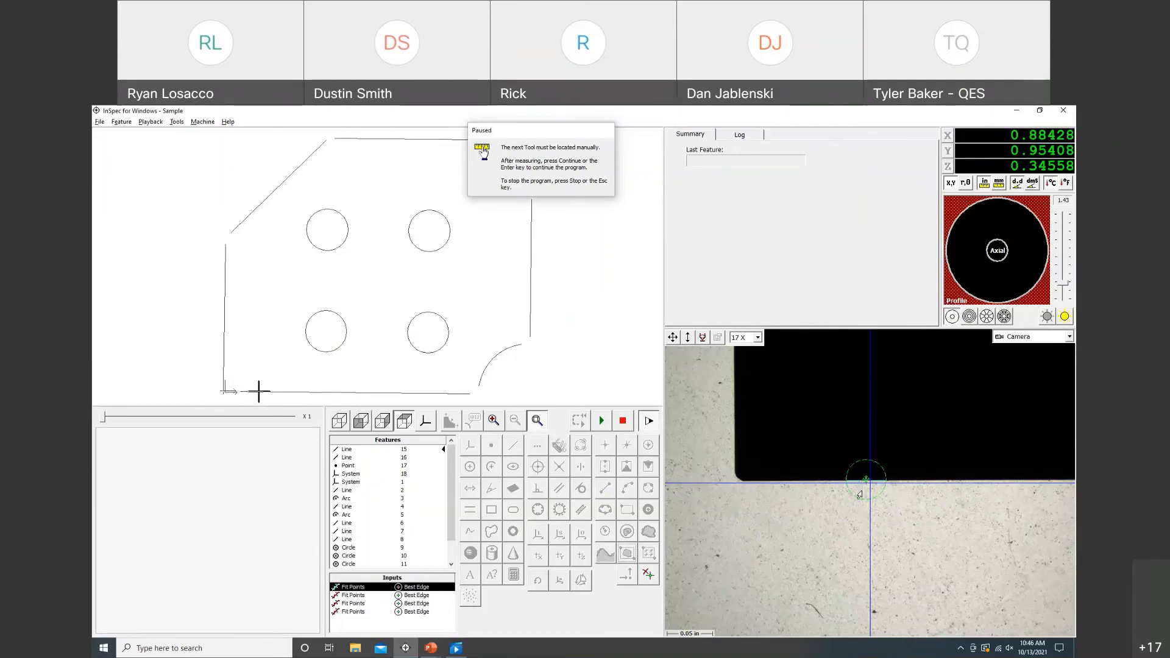
{"action": "left_click_drag", "start_coordinate": [859, 500], "coordinate": [856, 518]}
{"action": "left_click_drag", "start_coordinate": [865, 480], "coordinate": [920, 482]}
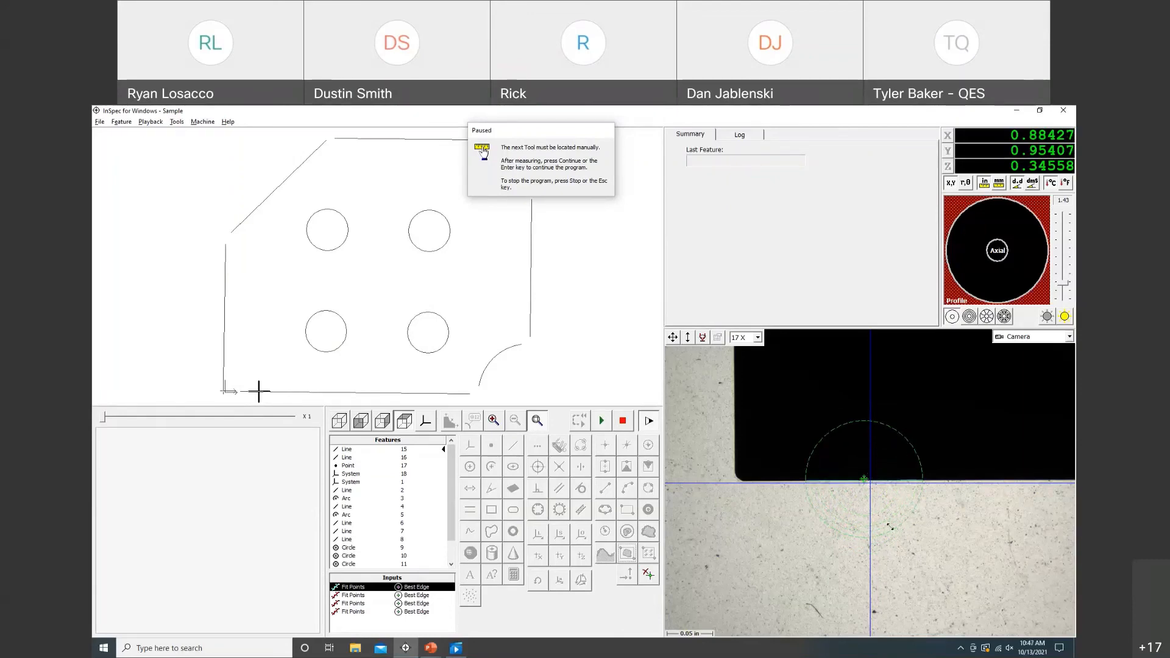
{"action": "left_click_drag", "start_coordinate": [896, 530], "coordinate": [945, 597]}
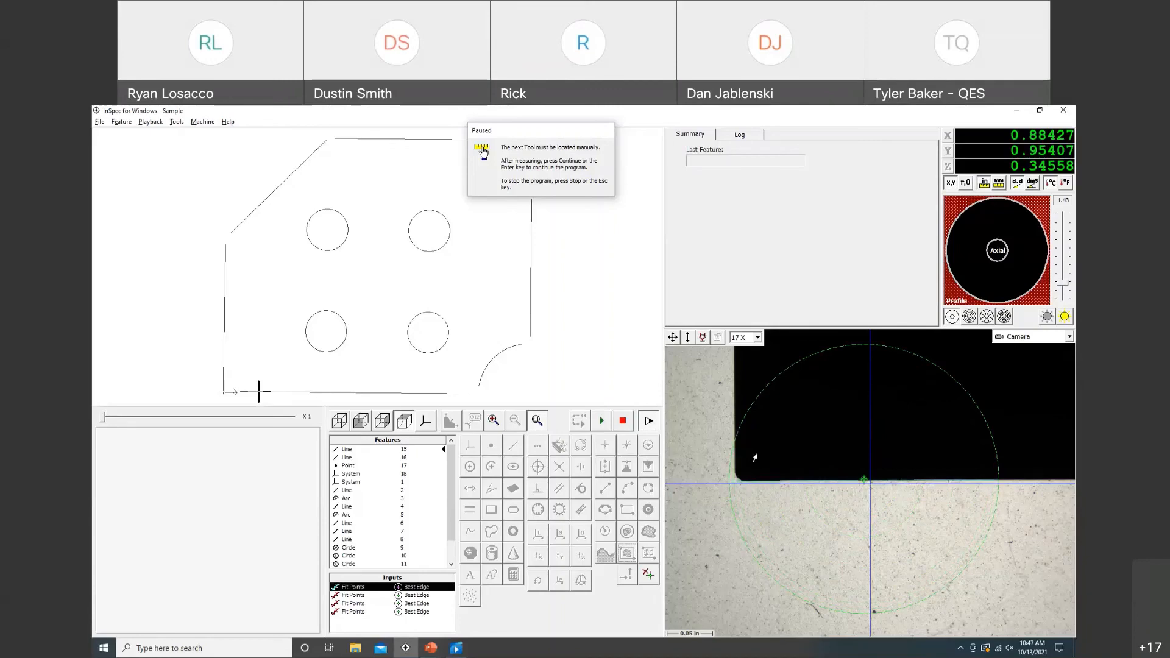
{"action": "left_click_drag", "start_coordinate": [947, 374], "coordinate": [906, 461]}
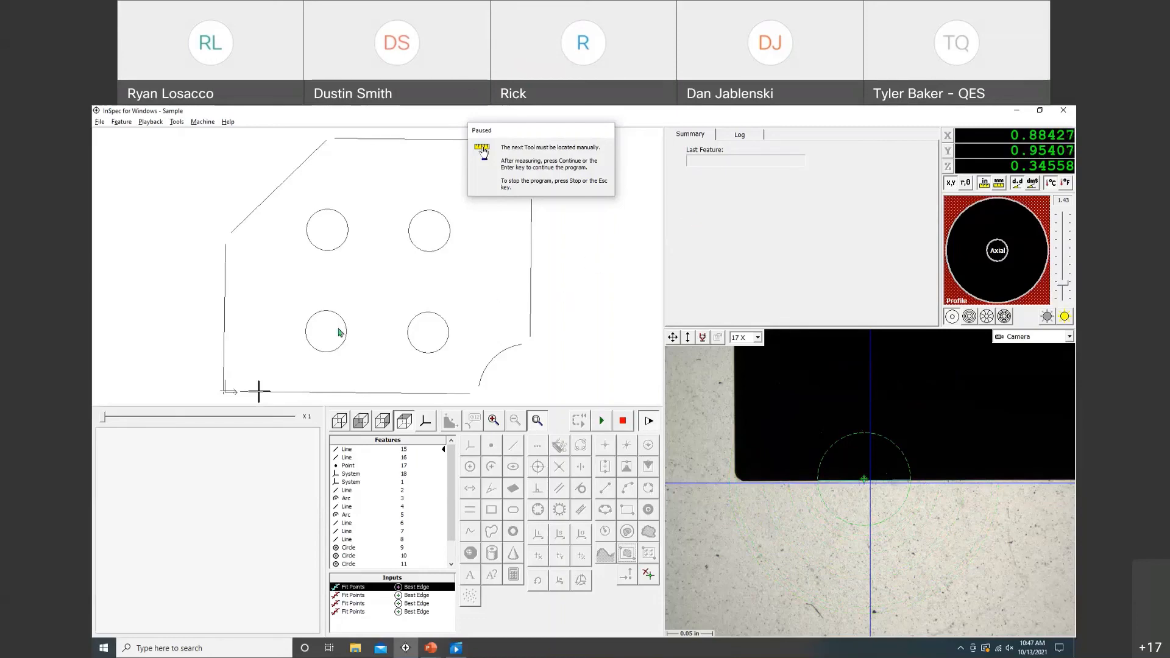
Switch to the webinar slide show and advance from the DXF import slide to the Quality Show slide
{"action": "key", "text": "alt+Tab"}
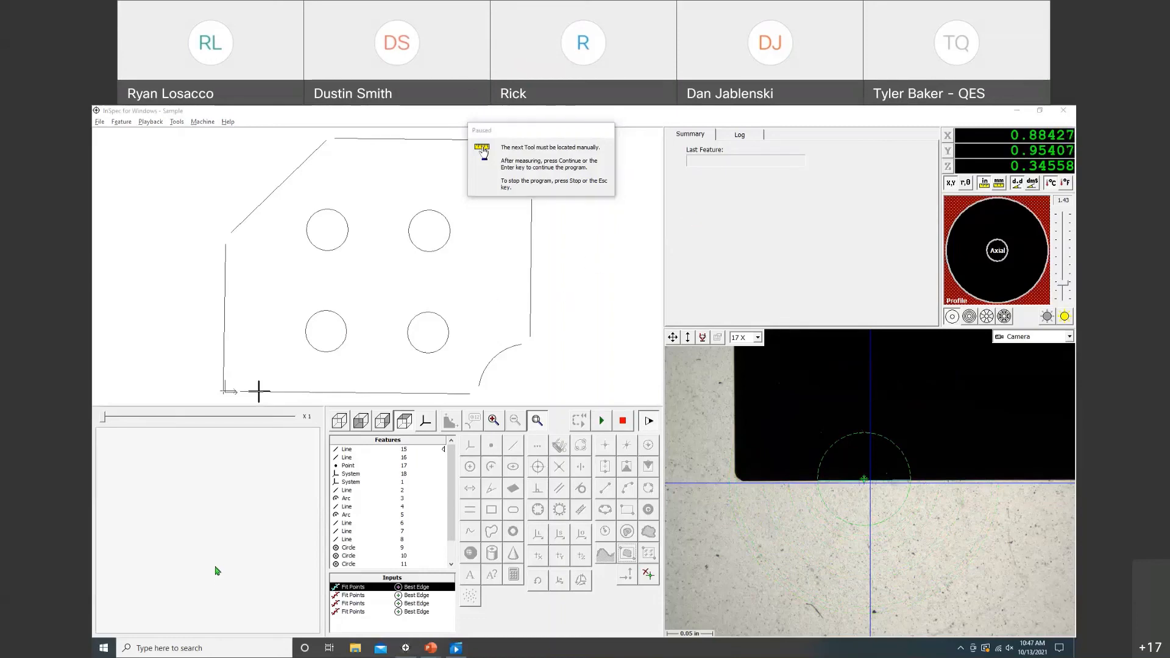
{"action": "key", "text": "alt+Tab"}
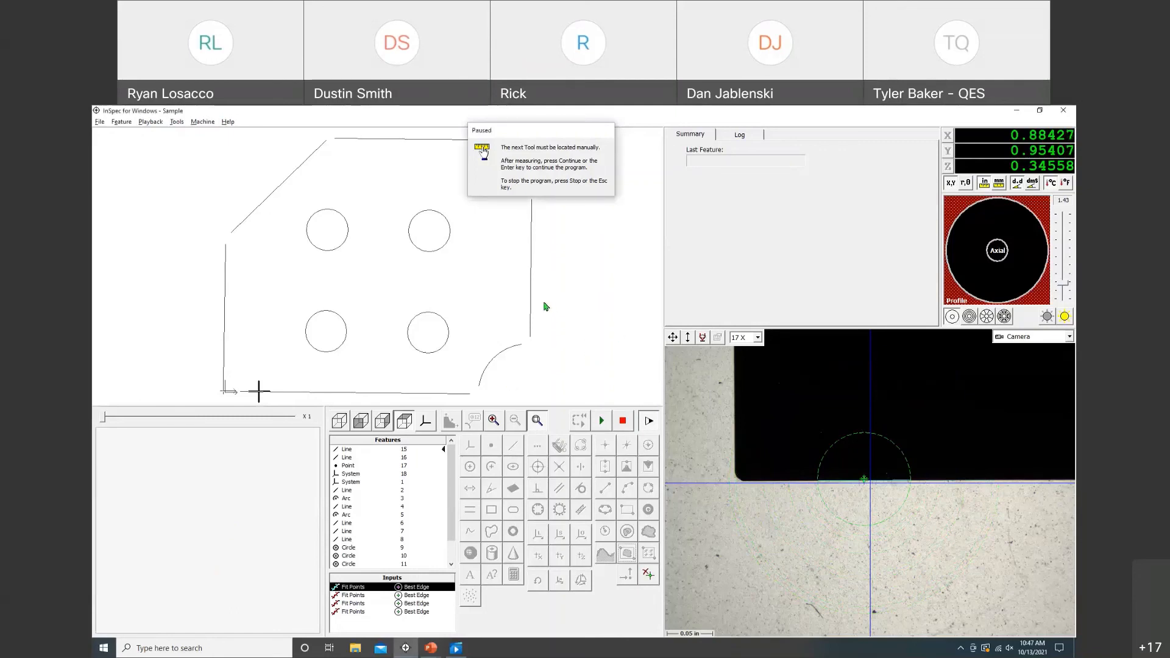
{"action": "key", "text": "alt+Tab"}
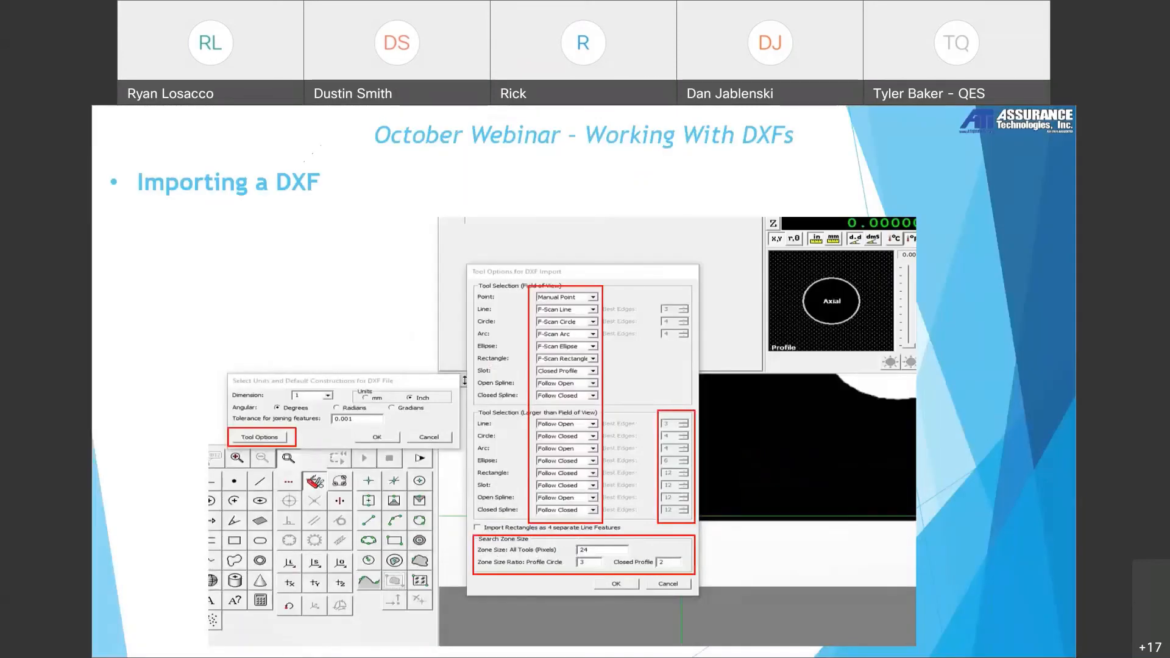
{"action": "key", "text": "Right"}
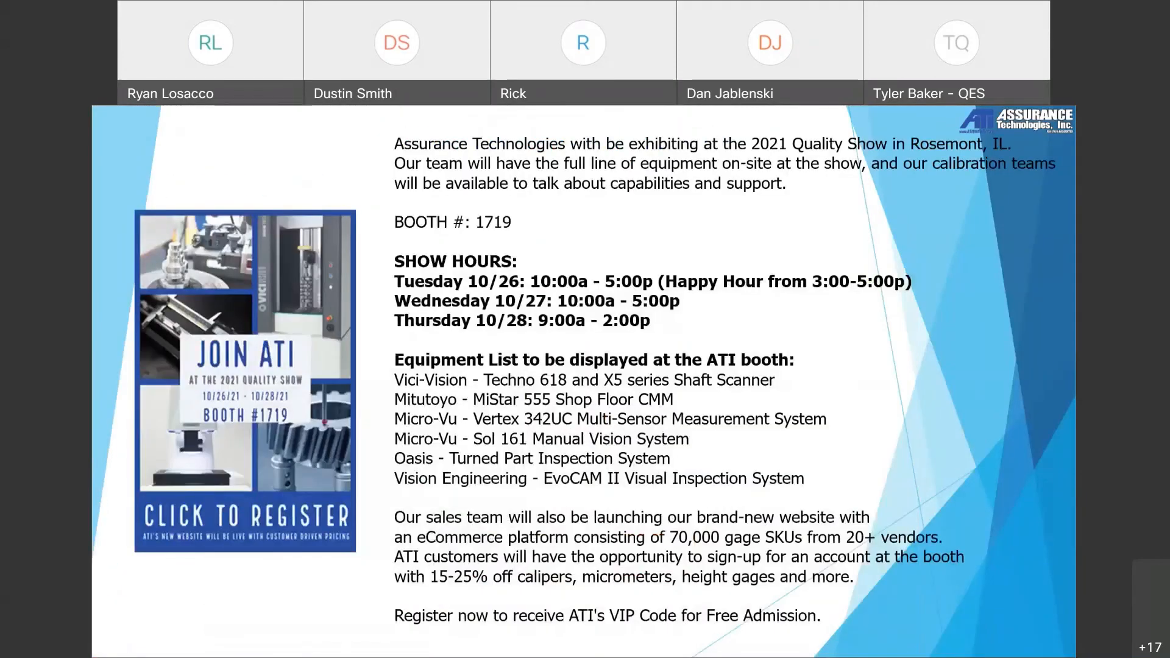